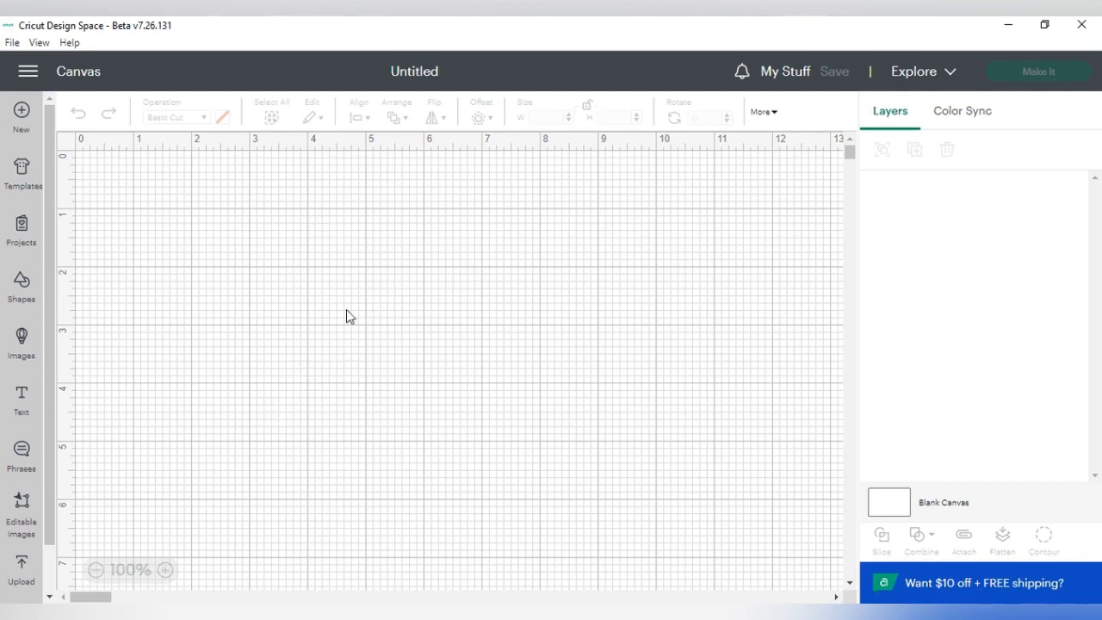
- Add the black heart outline from the recent uploads to the canvas
click(23, 581)
click(179, 489)
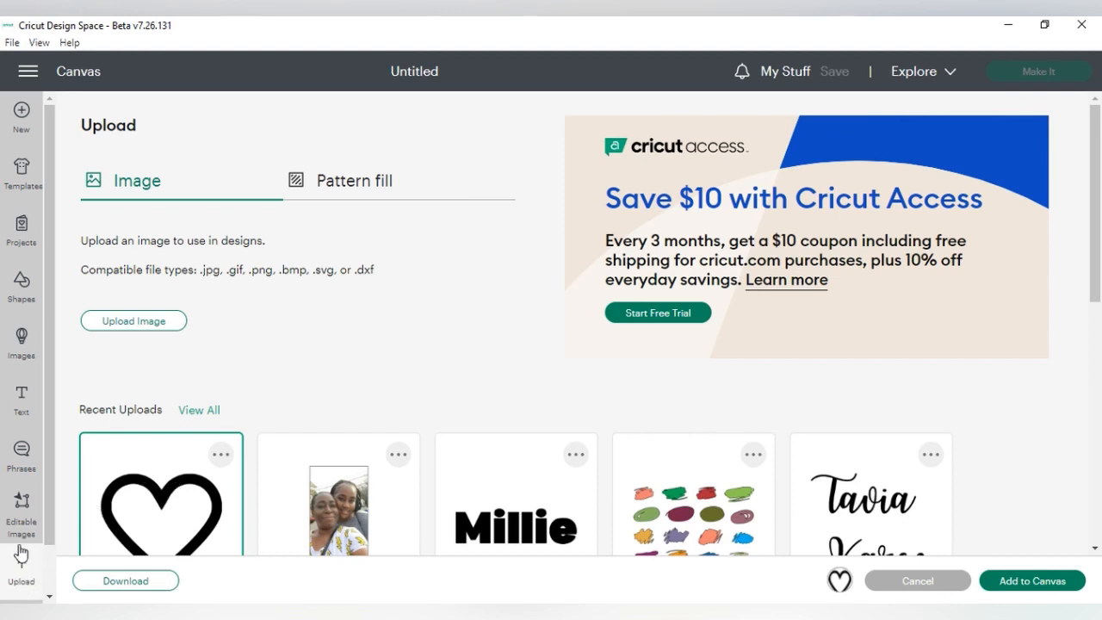
click(164, 482)
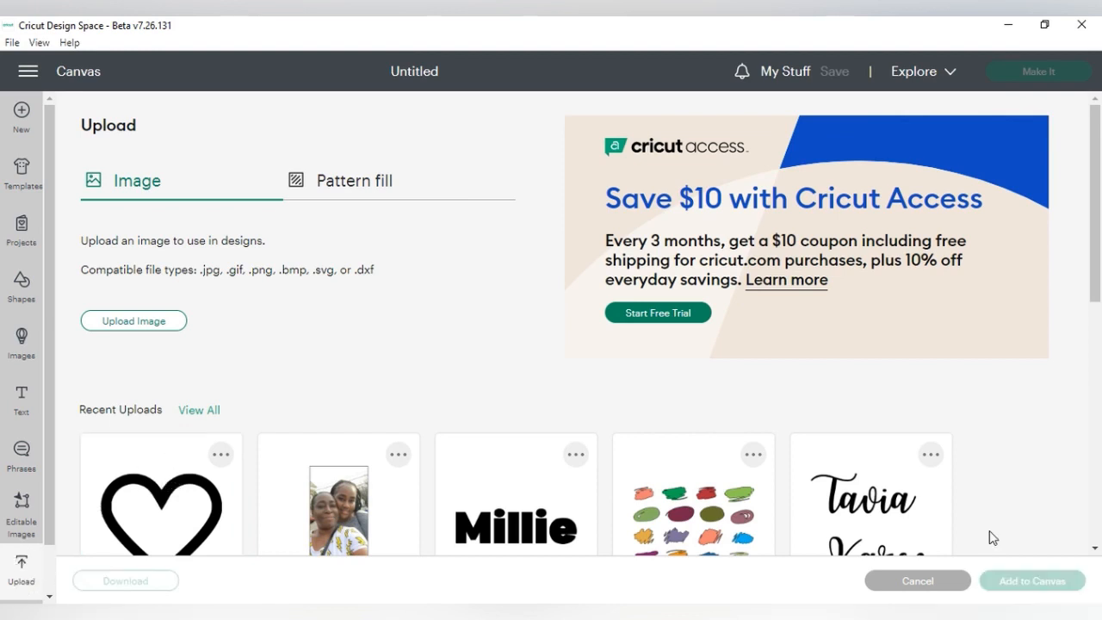
click(231, 522)
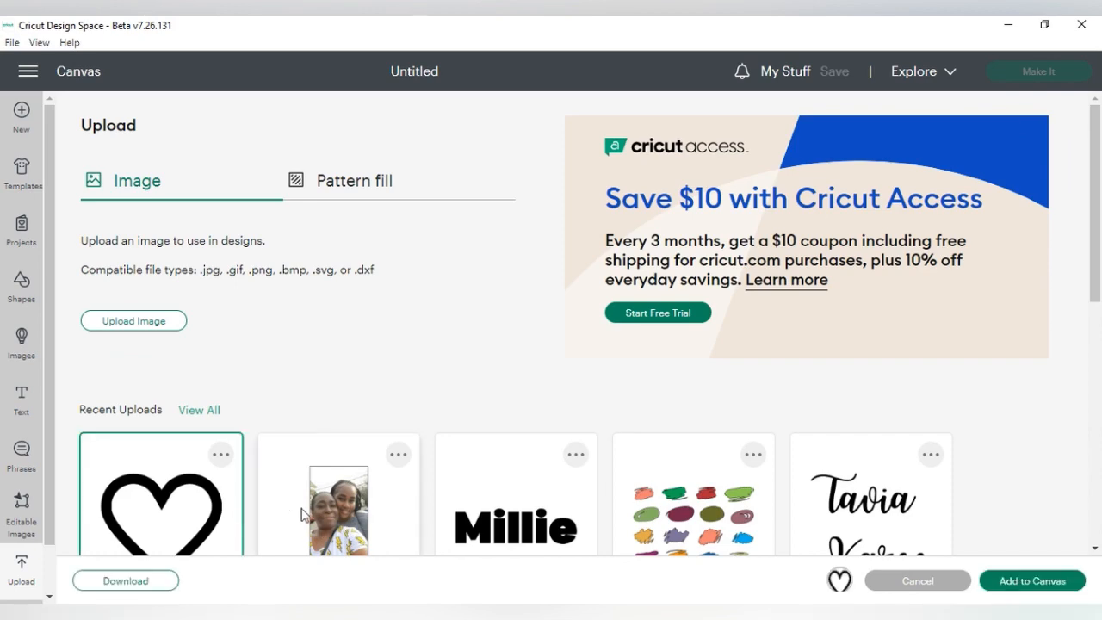
click(990, 583)
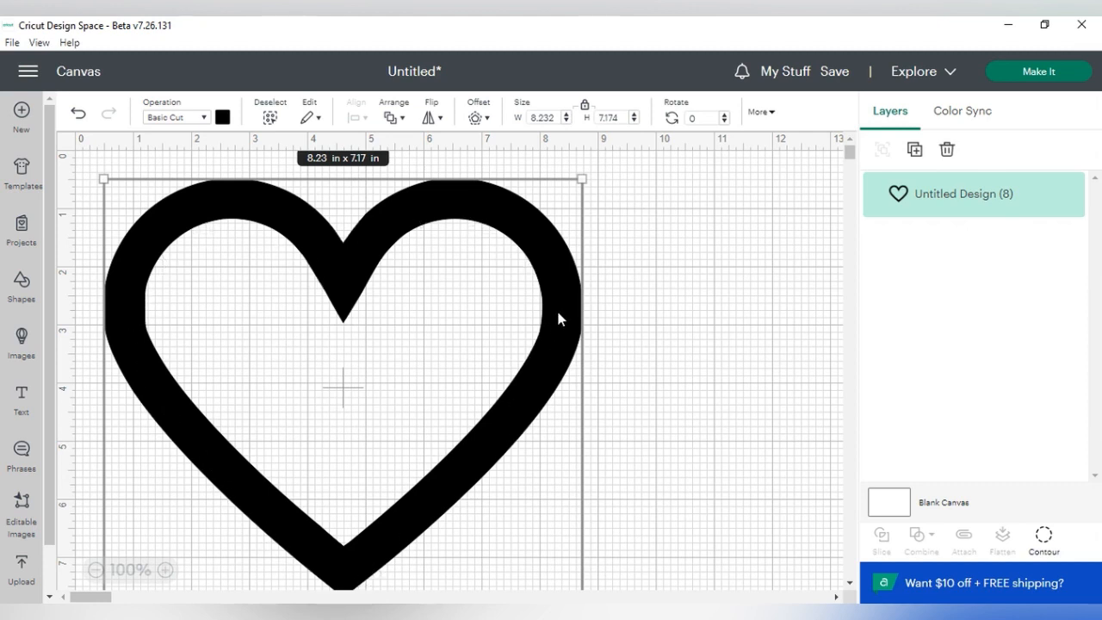
- Add a text object containing the person's four-letter first name
click(23, 397)
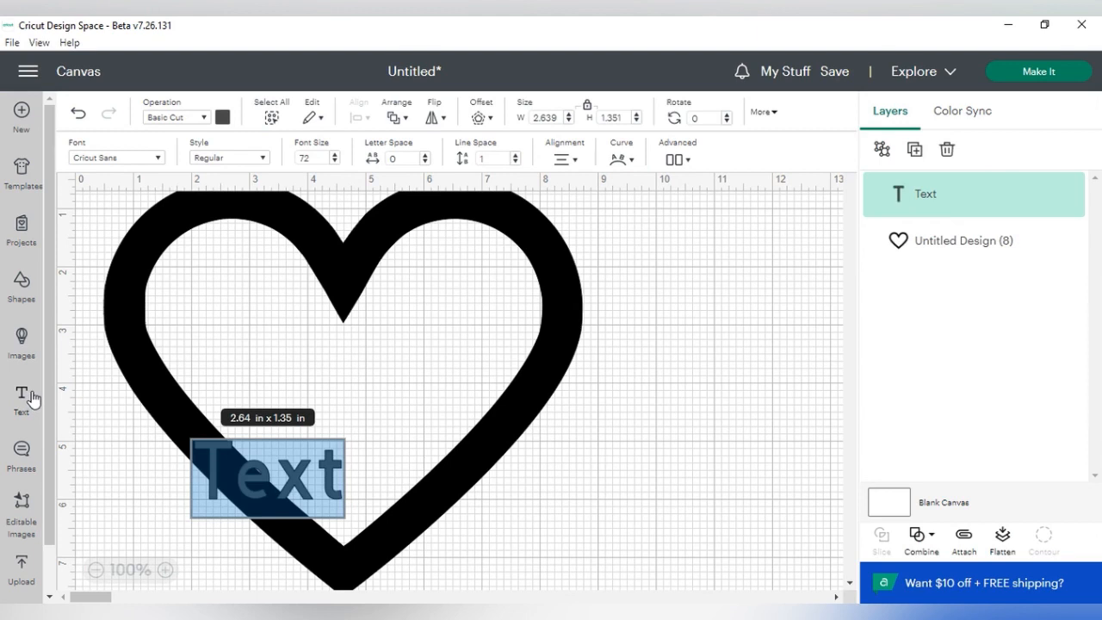
text(Gan)
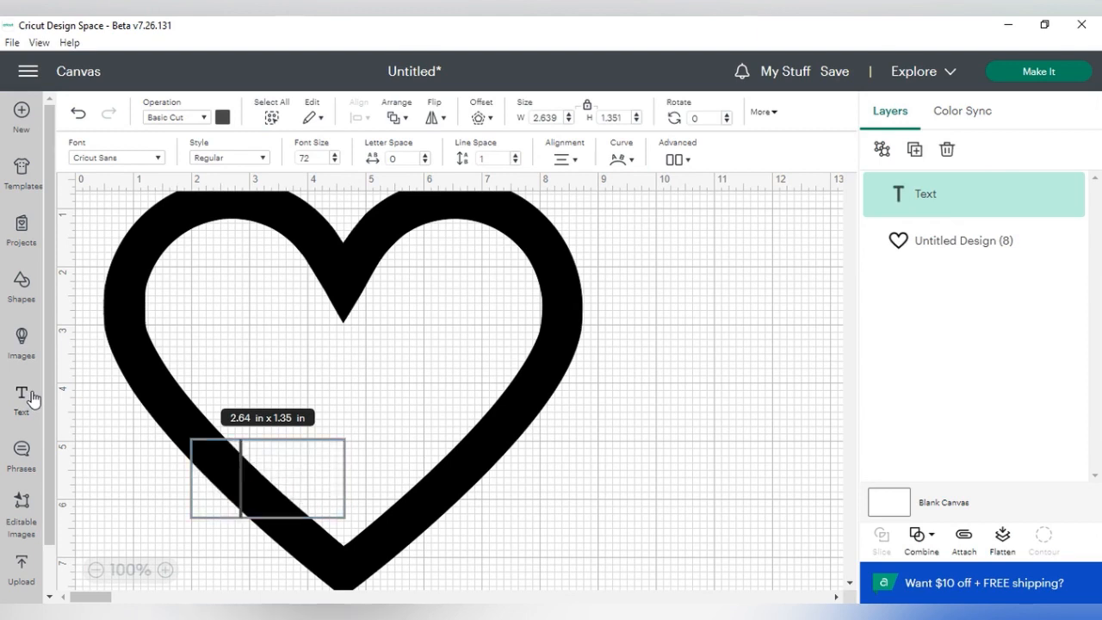
key(BackSpace)
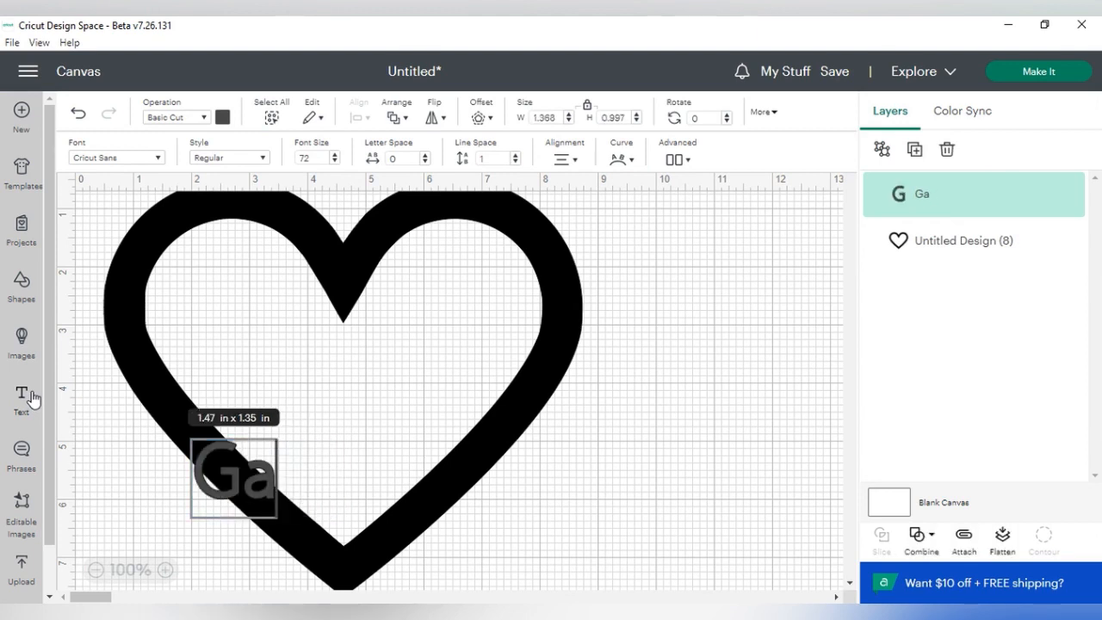
text(be)
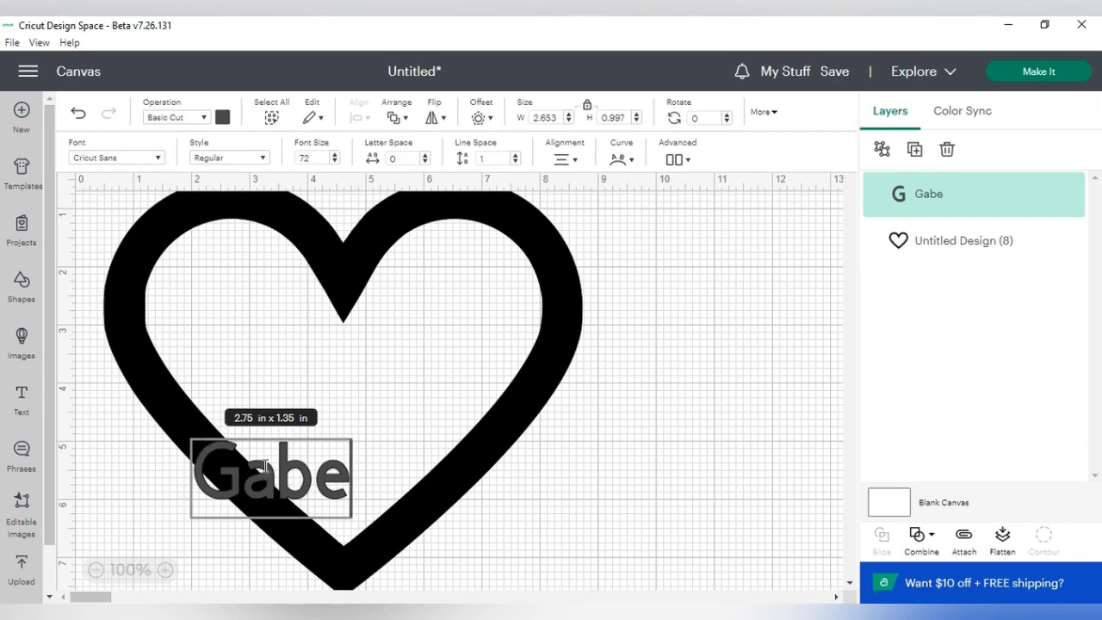
- Set the name's font to the system font Blantick Script and move the name clear of the heart, beside its lower right side
click(151, 164)
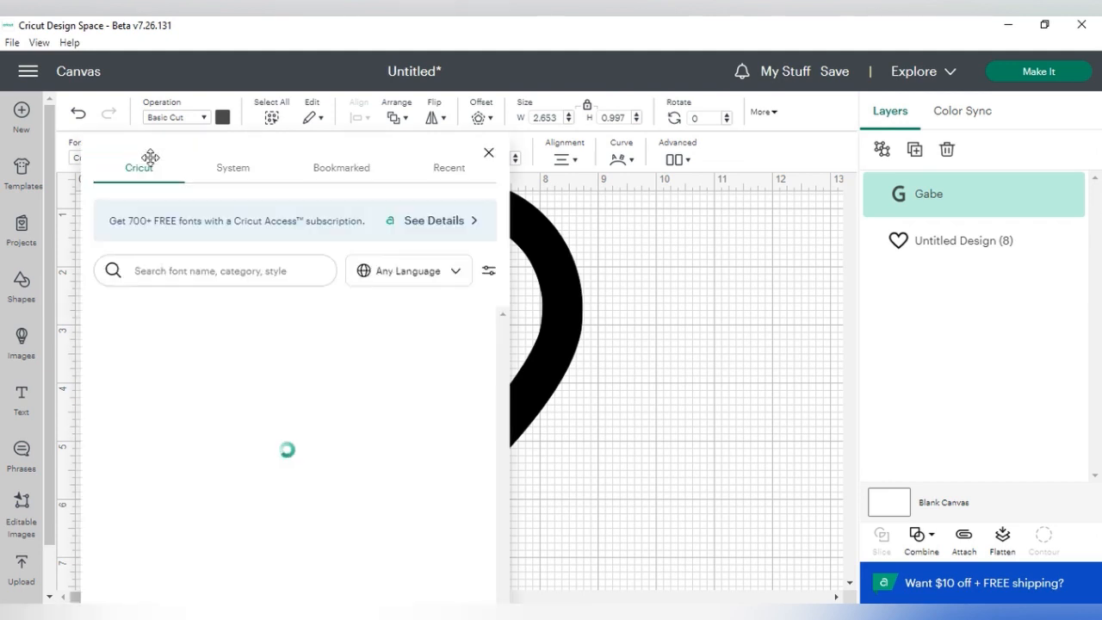
click(246, 171)
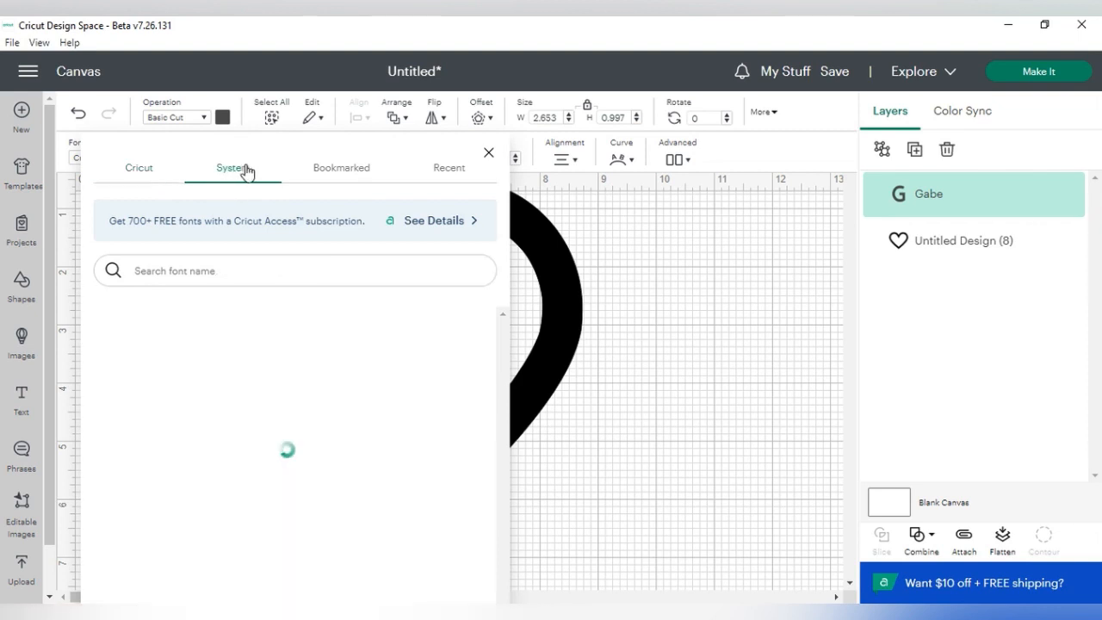
click(182, 271)
text(blant)
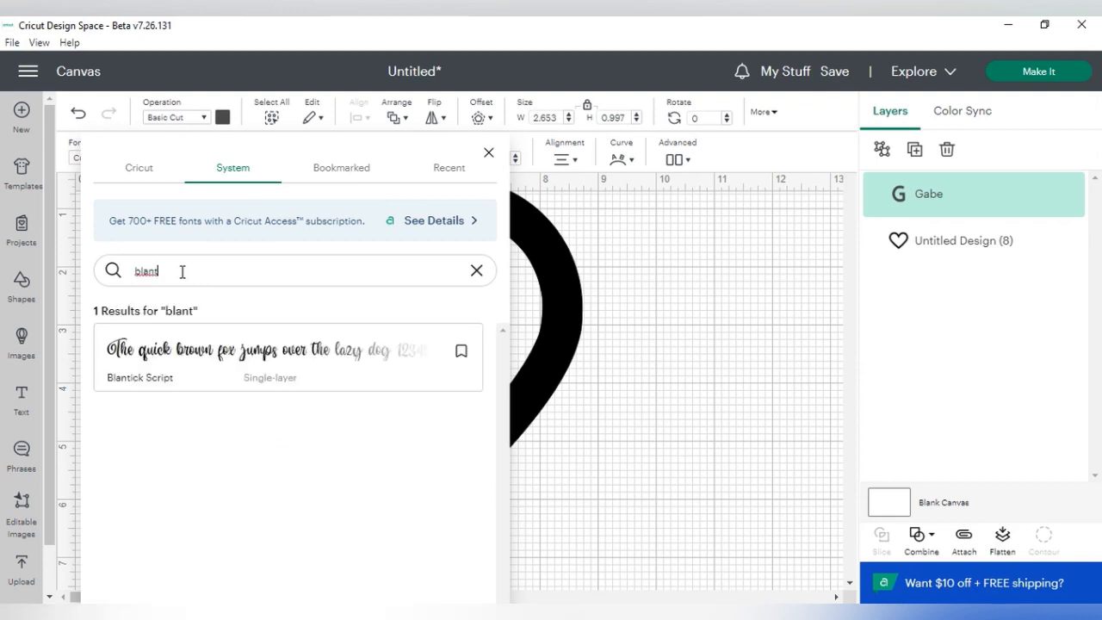
click(226, 355)
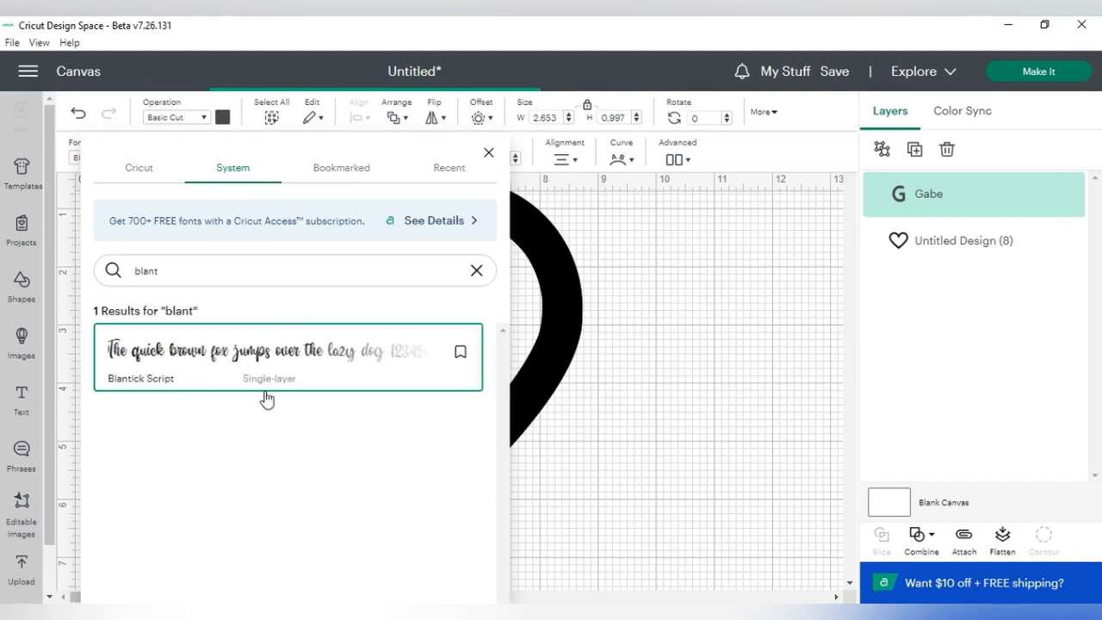
click(591, 411)
drag(342, 461, 714, 464)
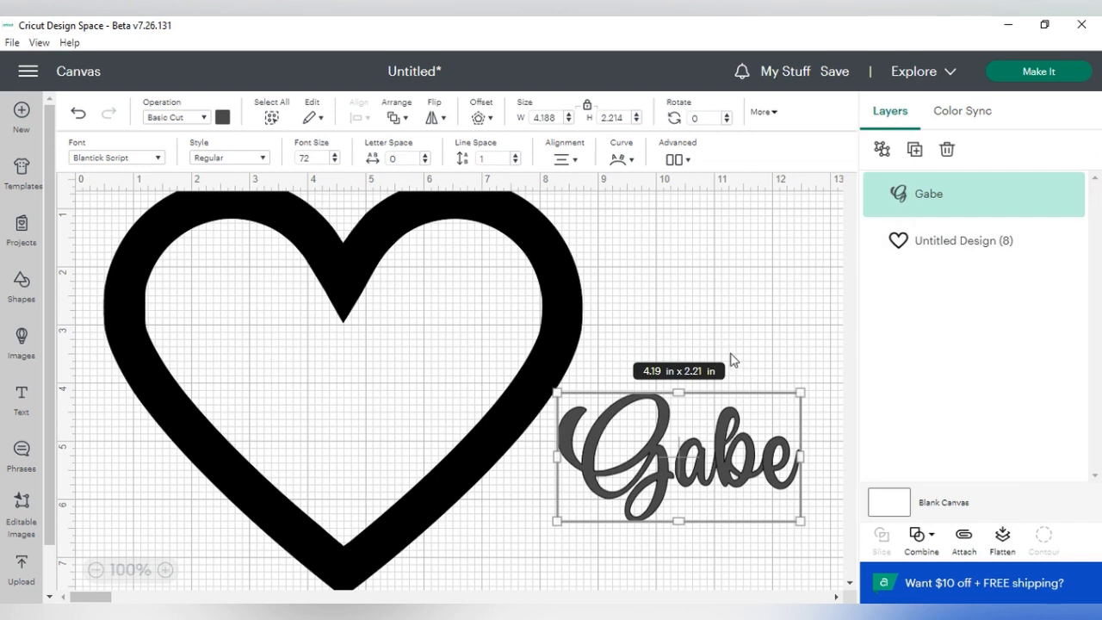
- Ungroup the name into separate letters and nudge the capital G slightly right so it overlaps the letter a
click(882, 157)
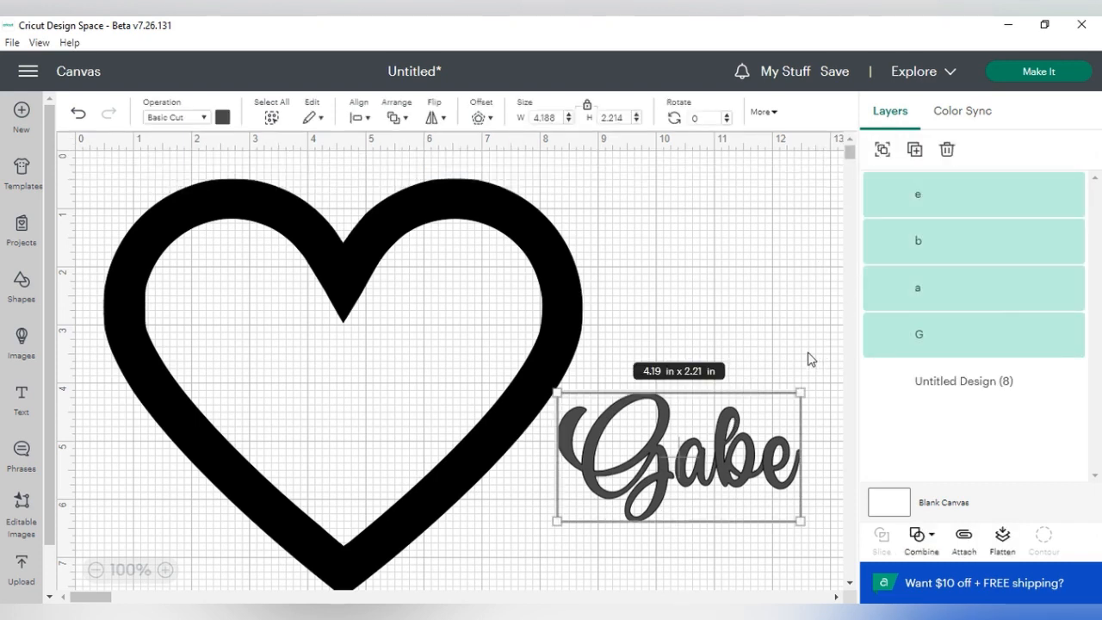
click(938, 346)
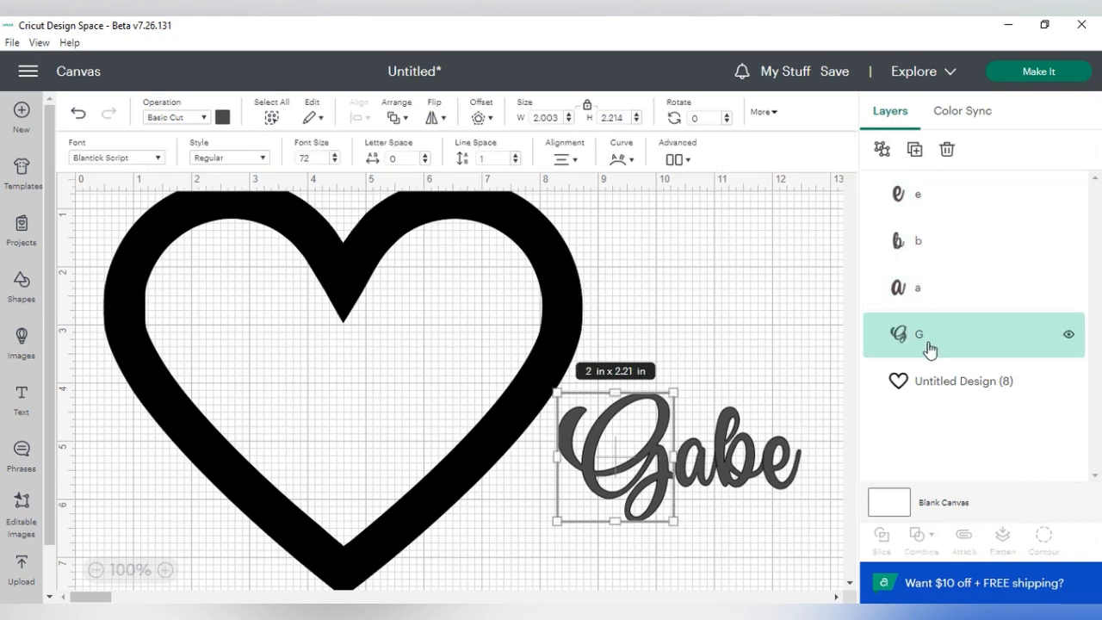
key(Right)
key(Right)
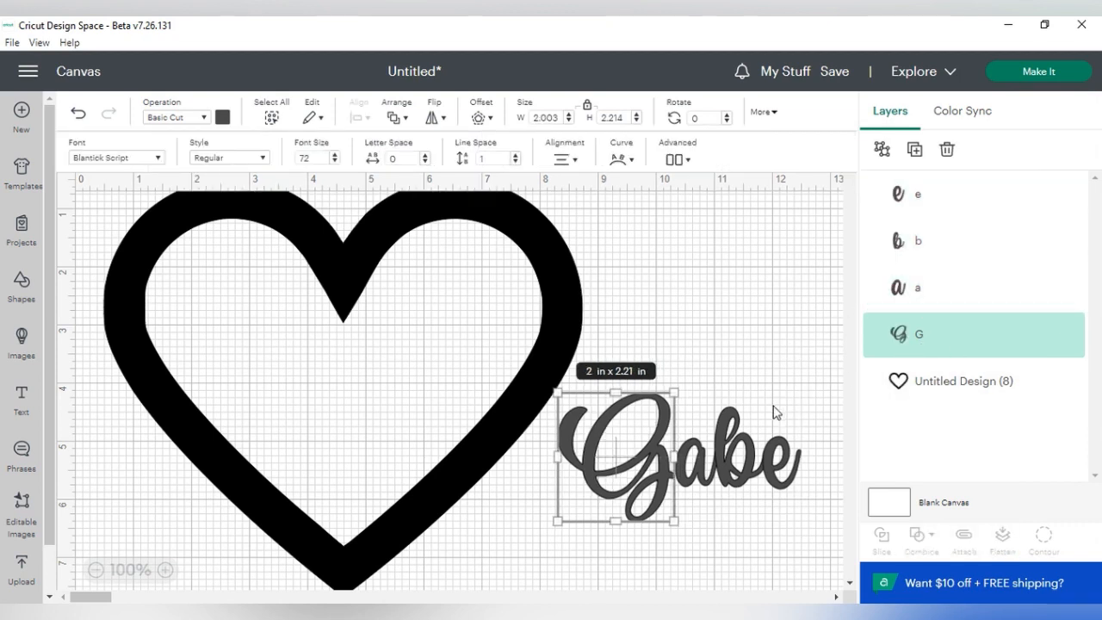
key(Right)
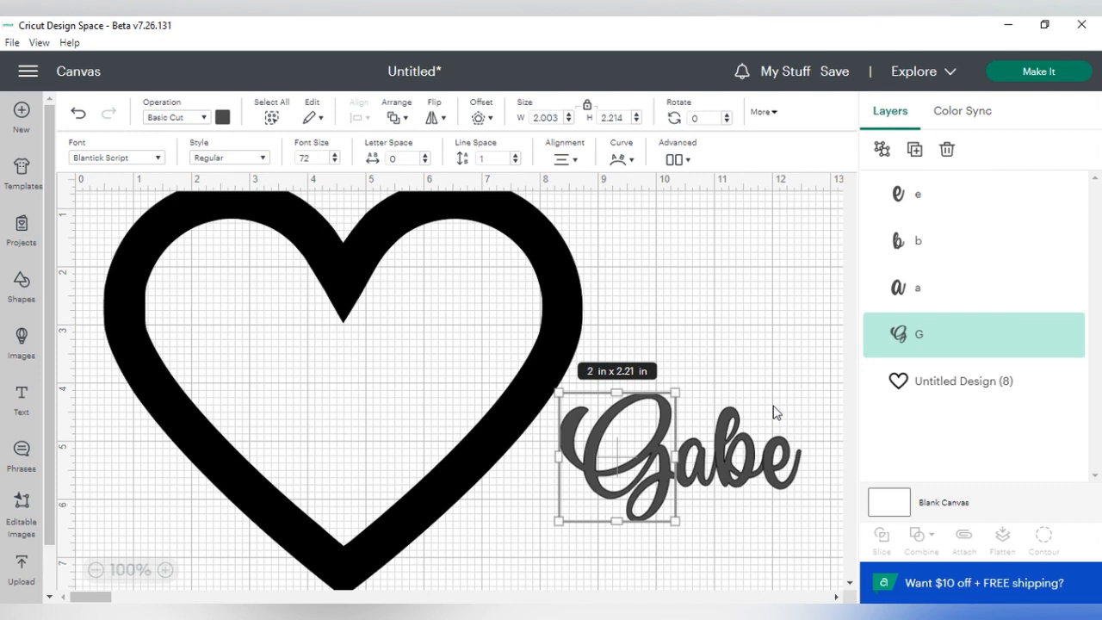
click(742, 349)
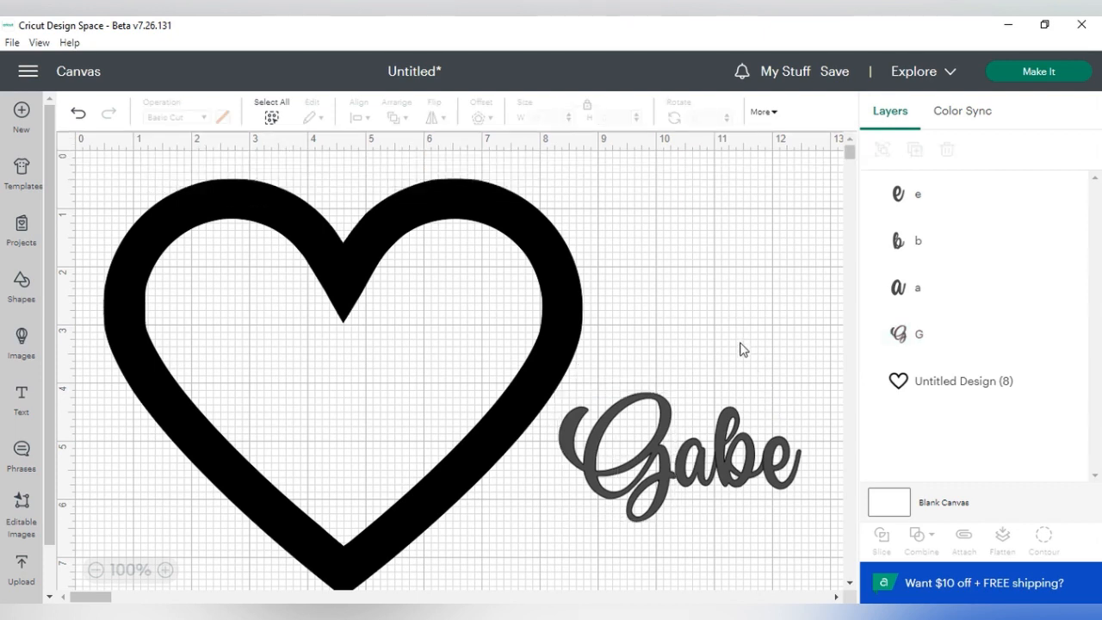
click(660, 454)
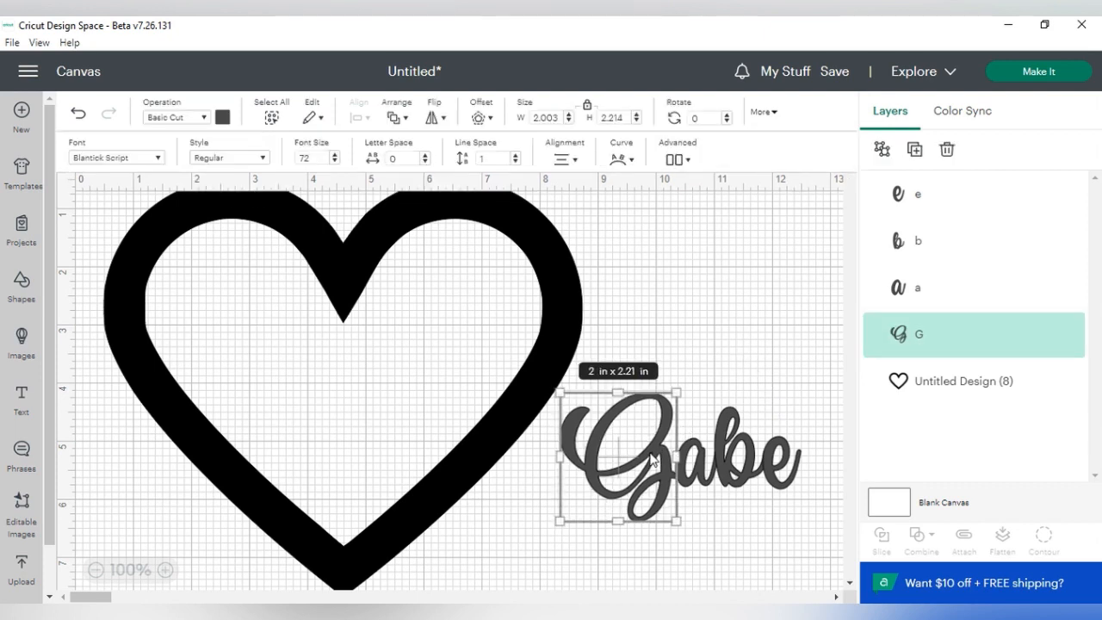
- Group the name's four separate letters back together
click(715, 535)
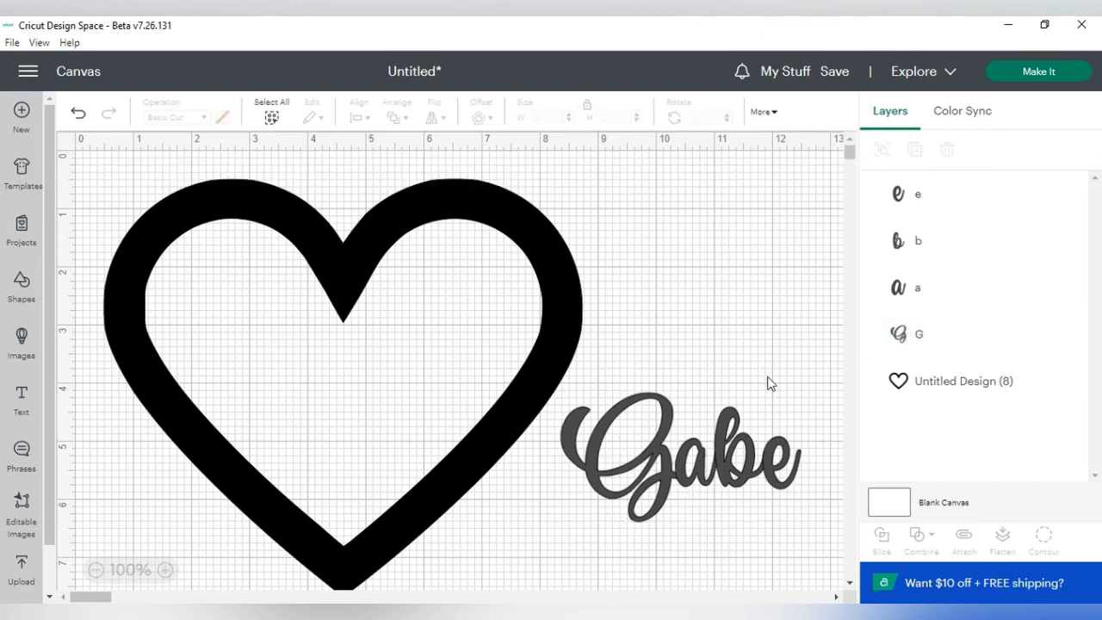
drag(770, 532, 589, 408)
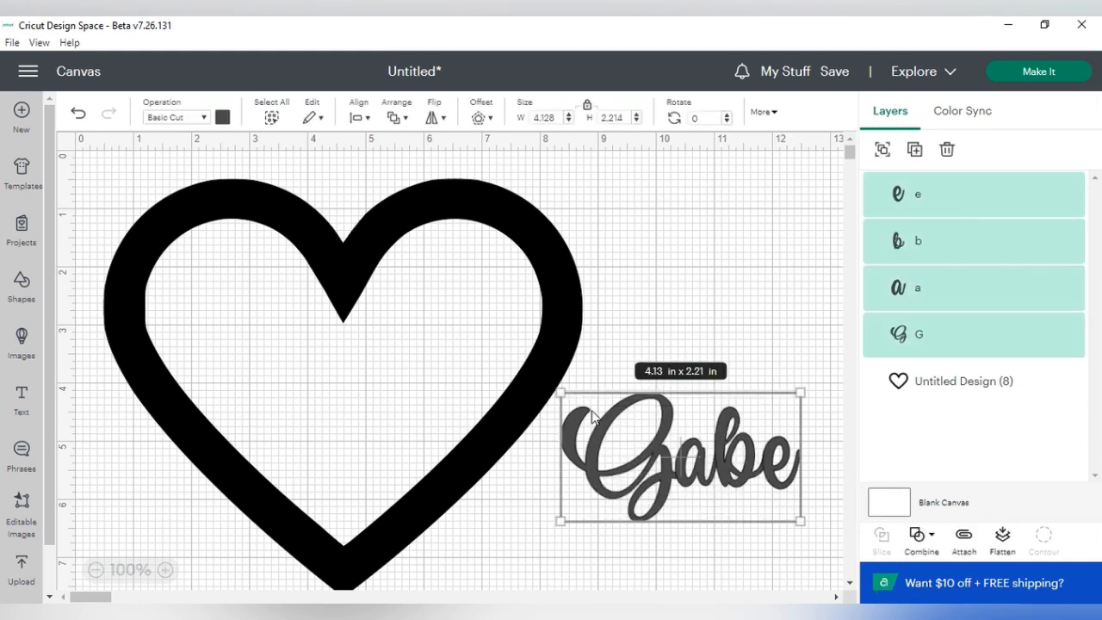
click(881, 149)
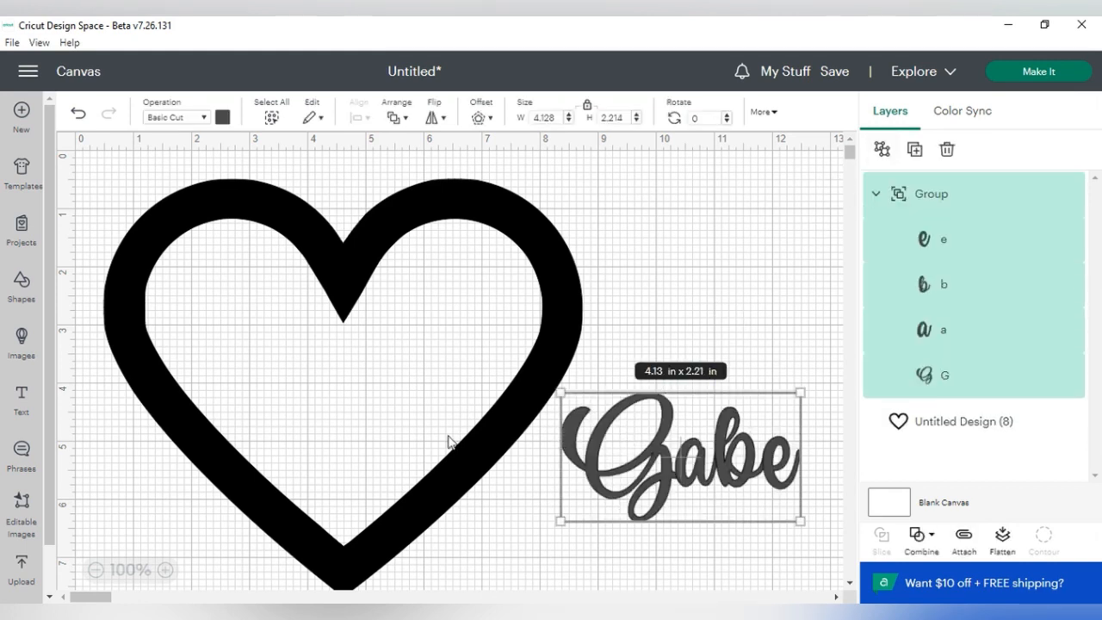
- Rotate the grouped name counterclockwise to 324°
click(95, 569)
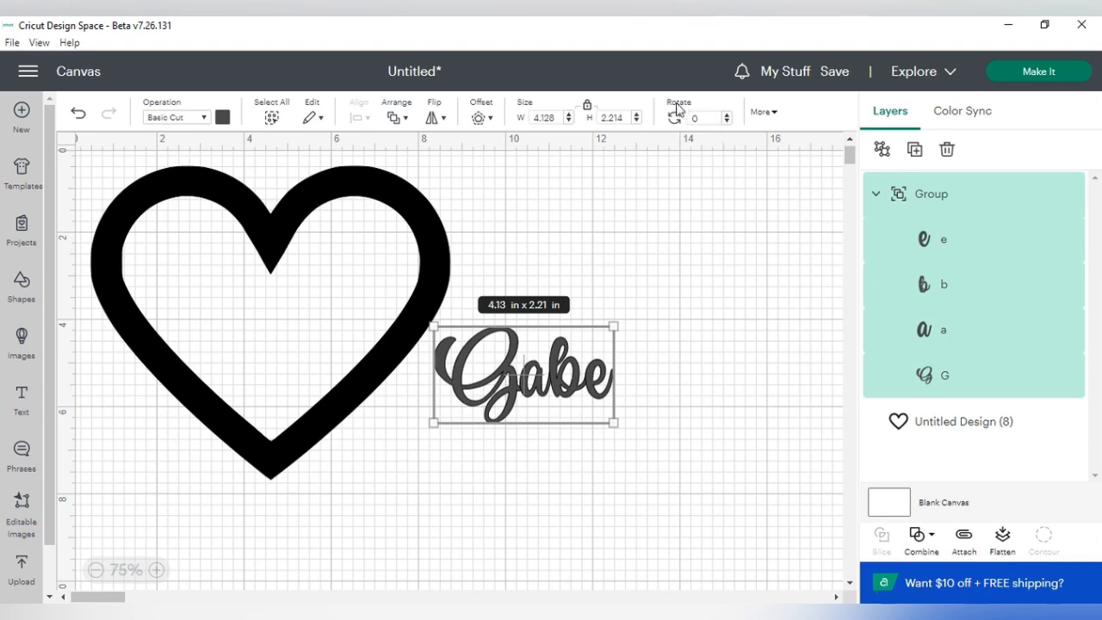
click(725, 121)
click(726, 121)
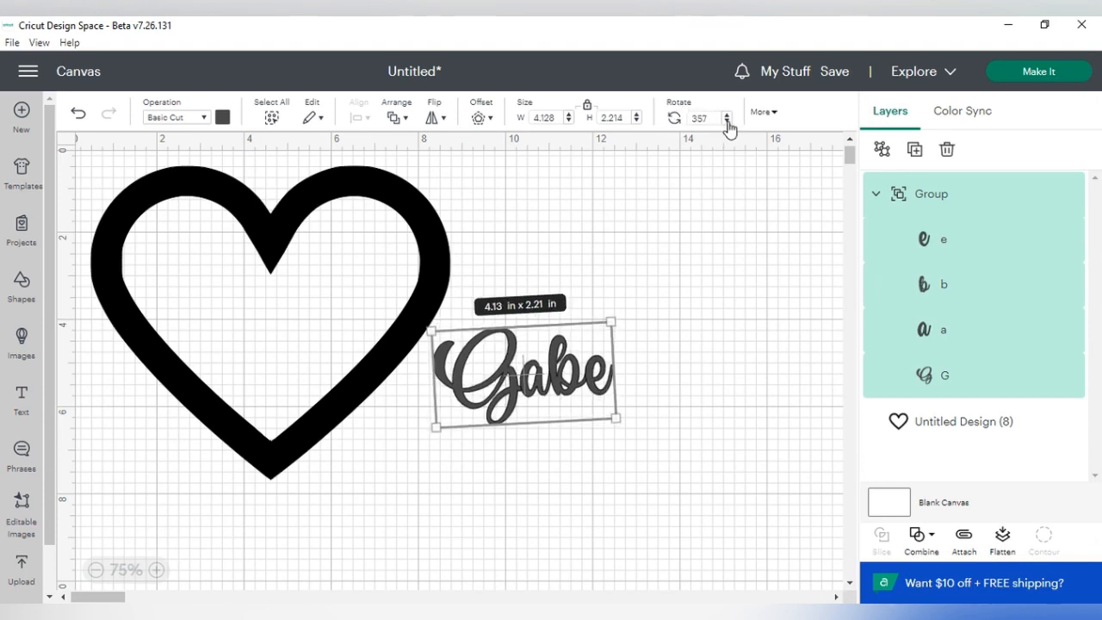
click(726, 121)
click(719, 125)
click(726, 121)
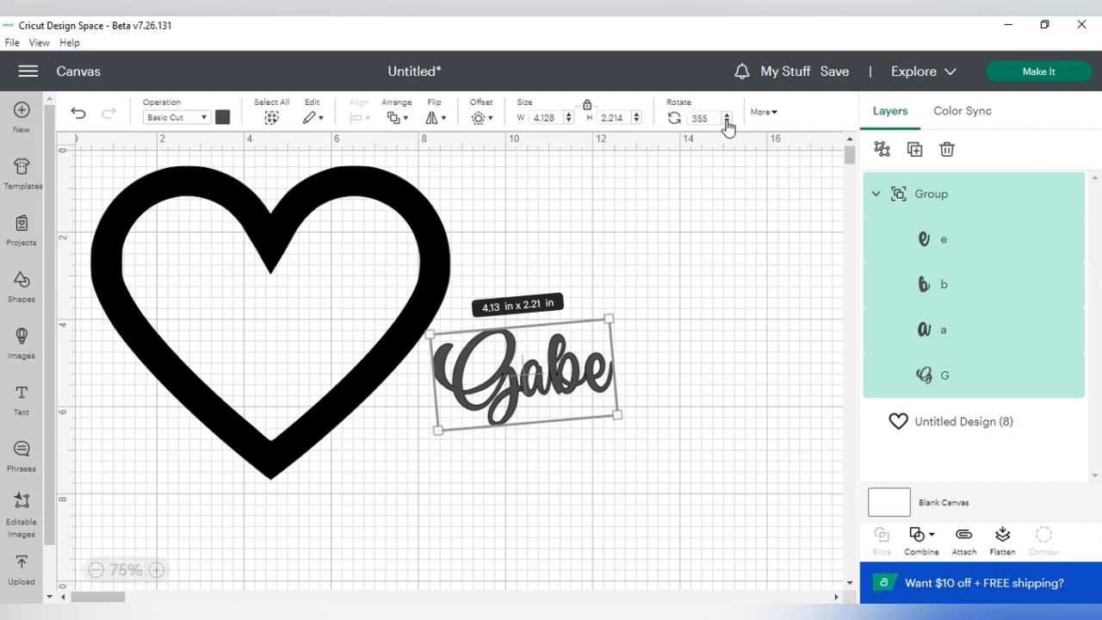
click(725, 122)
click(725, 122)
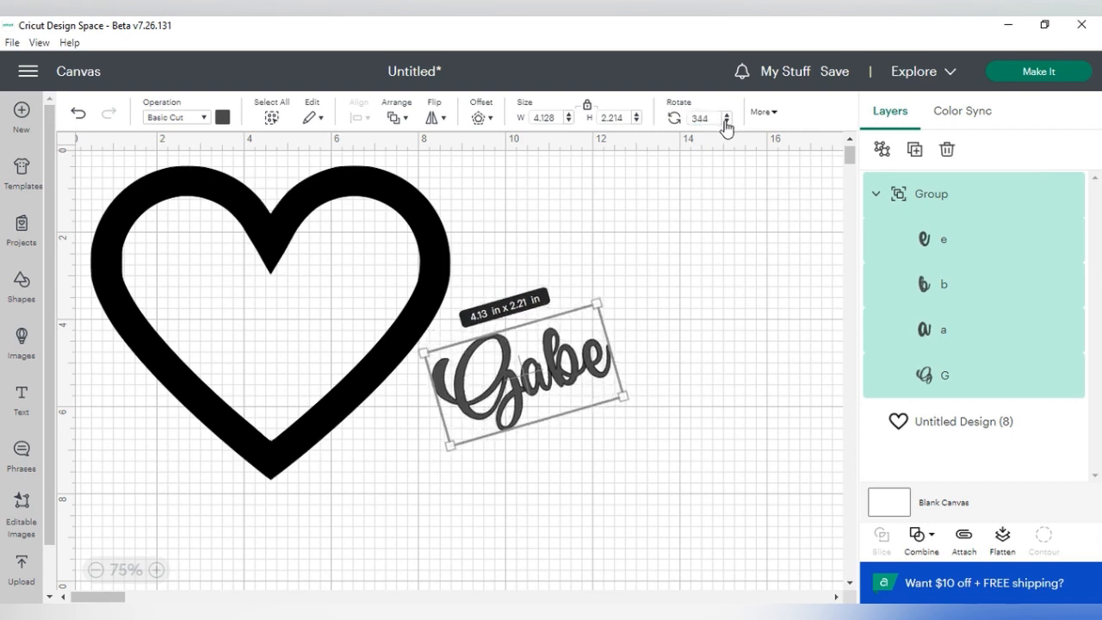
click(725, 122)
click(725, 122)
click(725, 122)
click(726, 121)
click(726, 121)
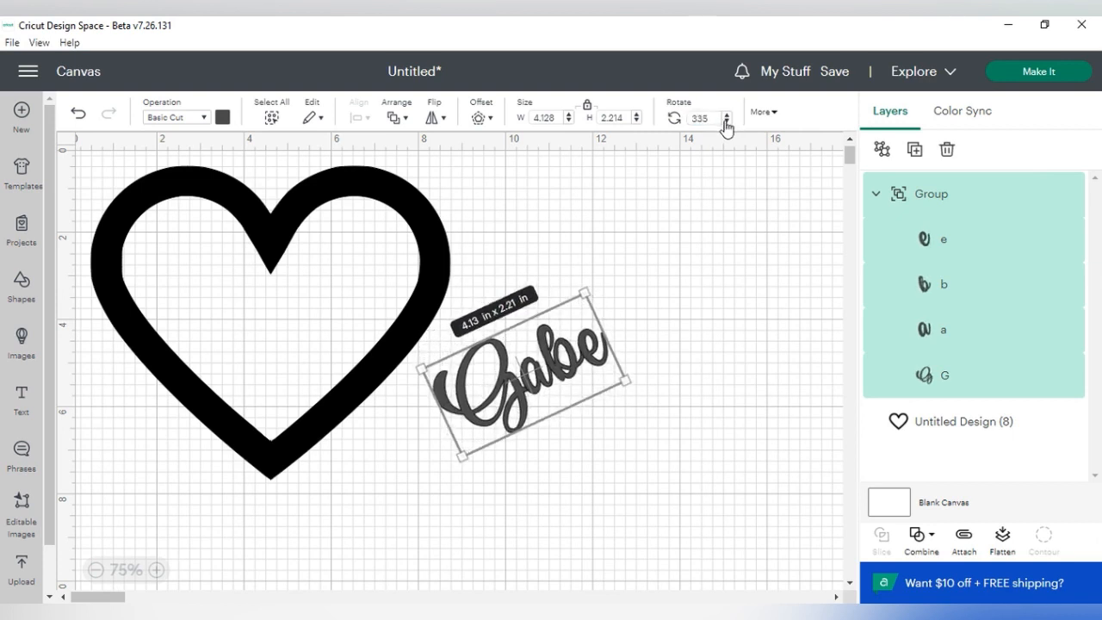
click(725, 121)
click(726, 121)
click(725, 121)
click(726, 121)
click(726, 121)
click(725, 121)
click(725, 122)
click(725, 121)
click(725, 122)
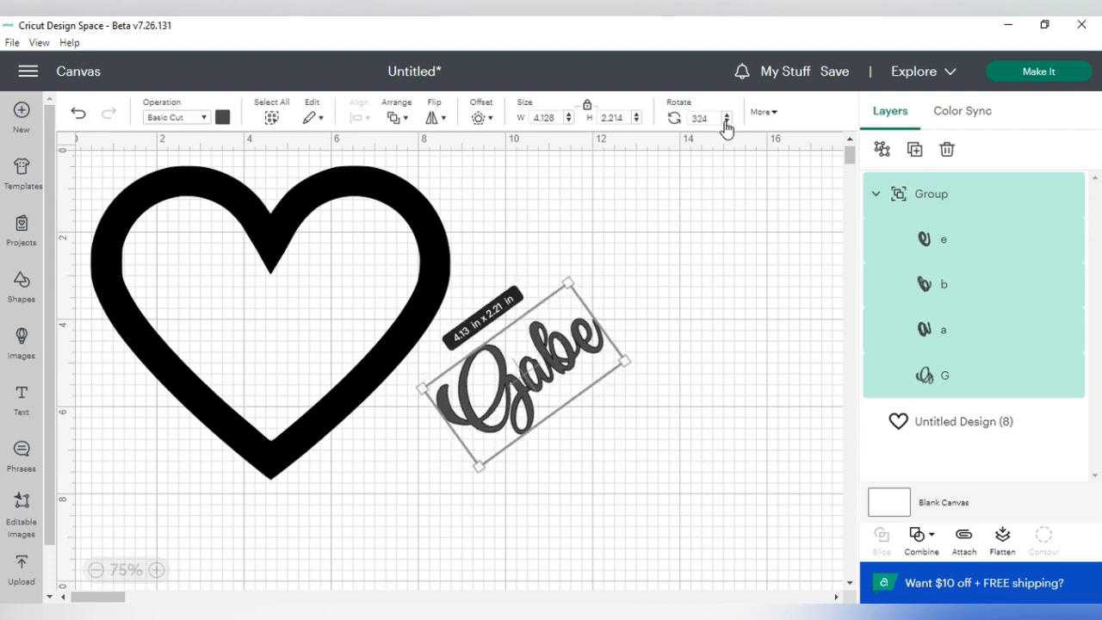
click(725, 121)
- Position the rotated name over the lower right side of the heart outline so its letters overlap the band
drag(556, 347, 371, 363)
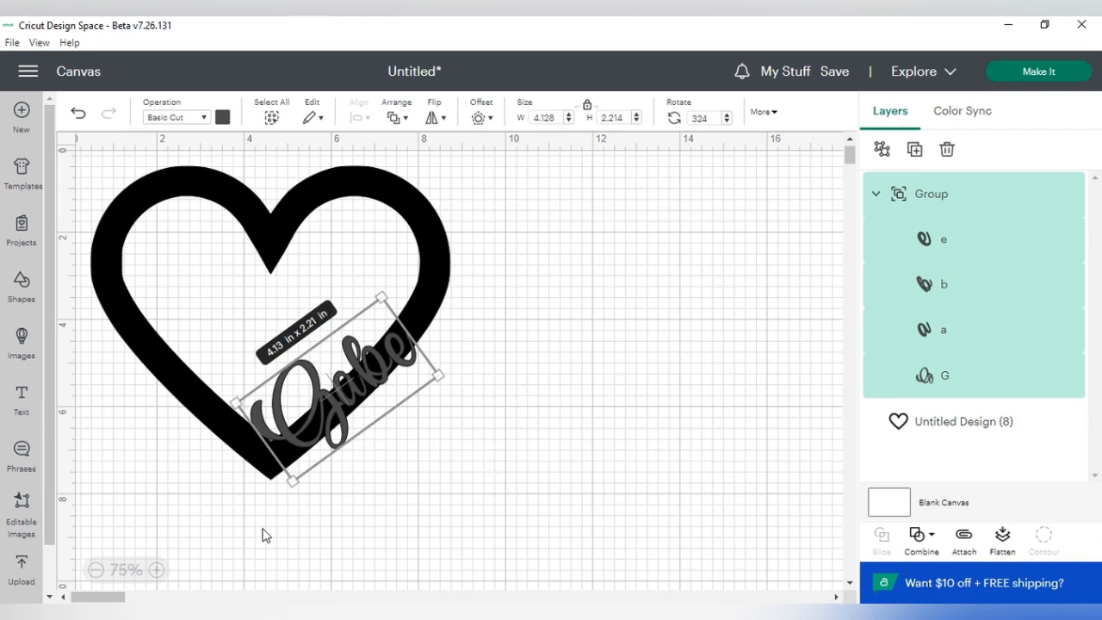
click(158, 571)
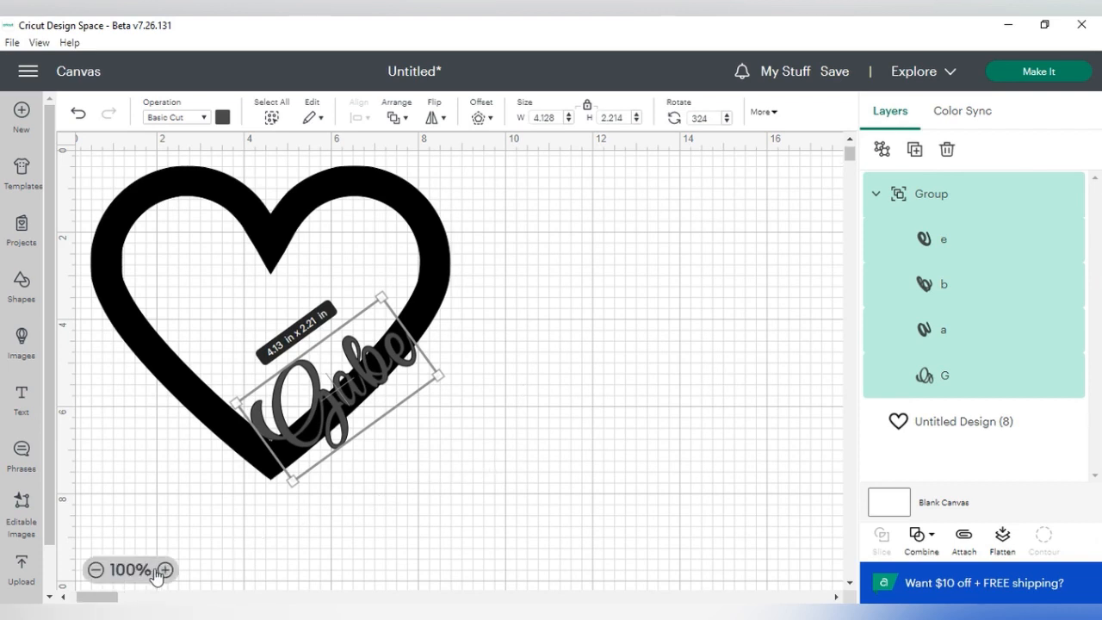
mouse_move(347, 393)
mouse_down()
mouse_move(363, 327)
mouse_move(362, 379)
mouse_up()
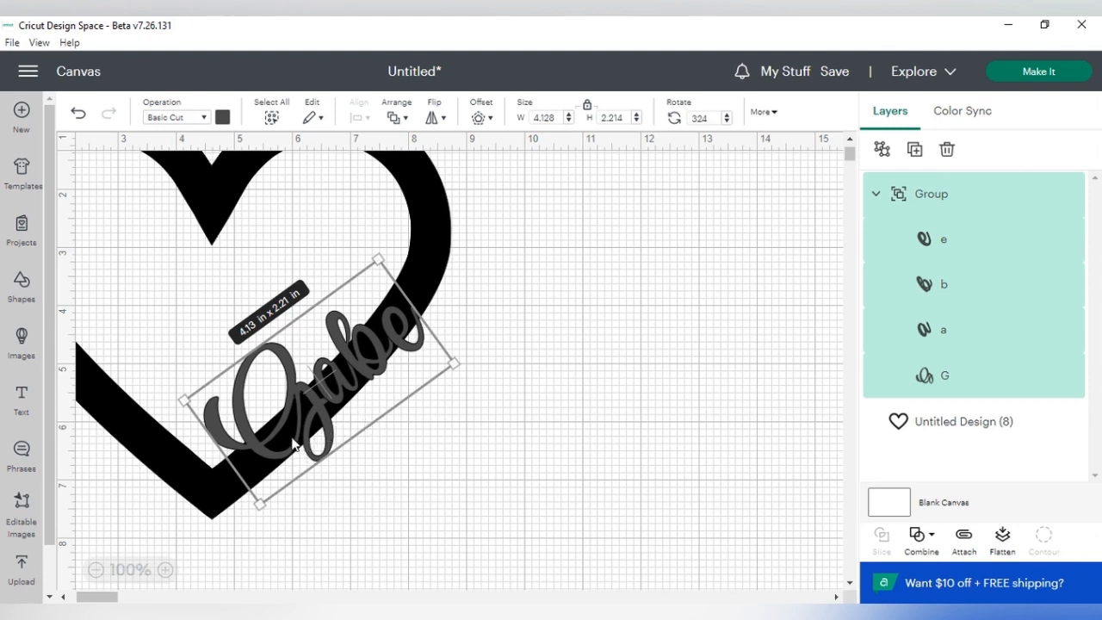
drag(293, 443, 299, 441)
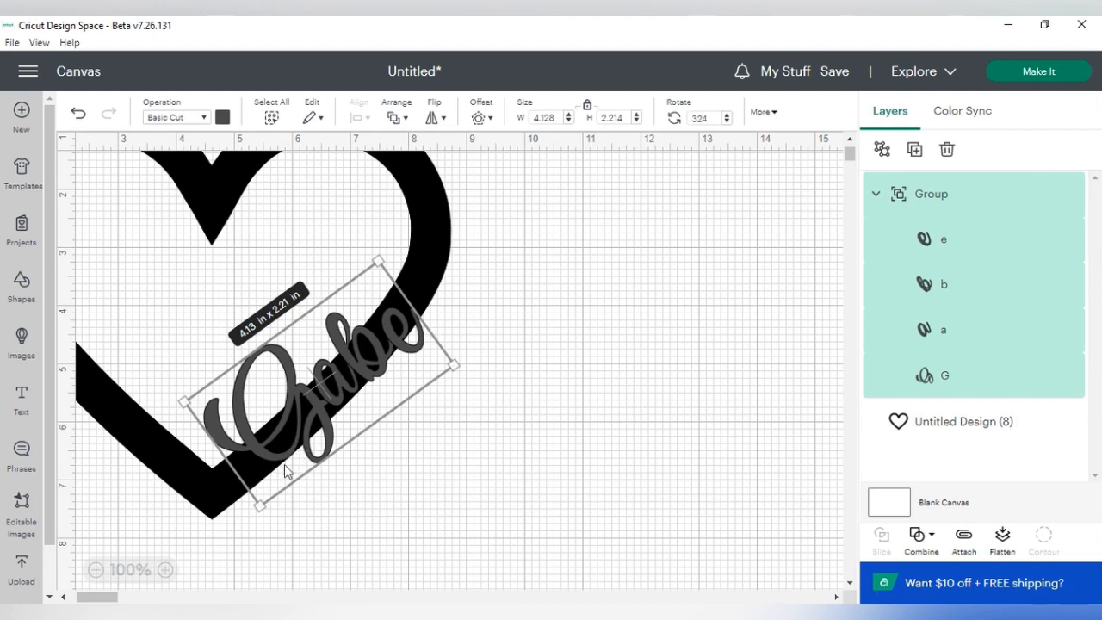
drag(295, 451, 295, 450)
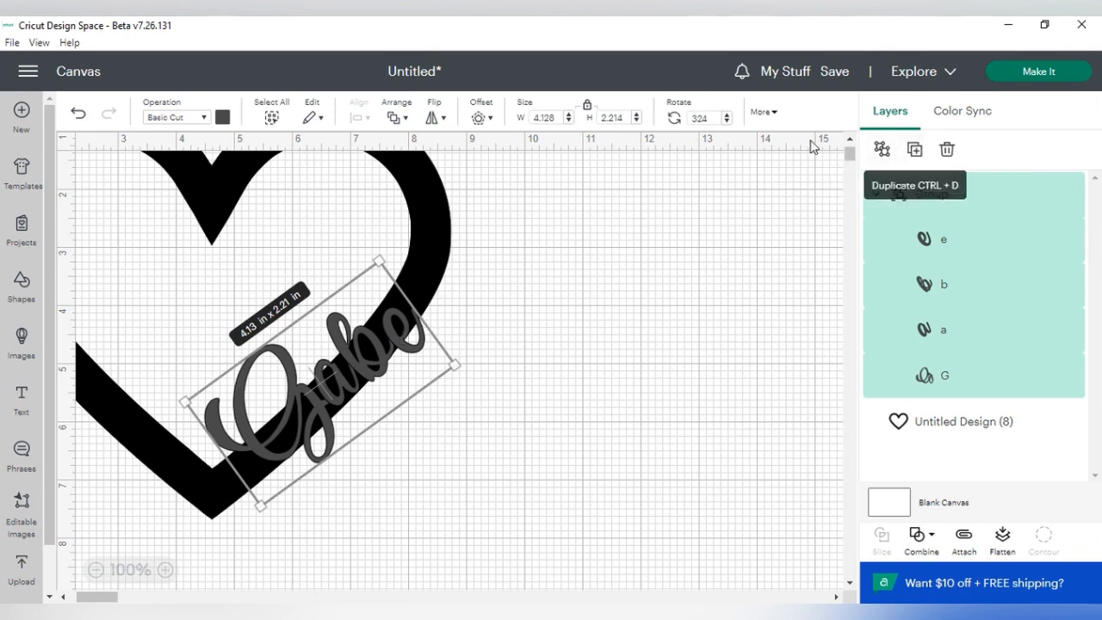
- Adjust the grouped name's rotation to 318° to follow the slope of the heart's side
click(726, 121)
click(727, 122)
click(726, 122)
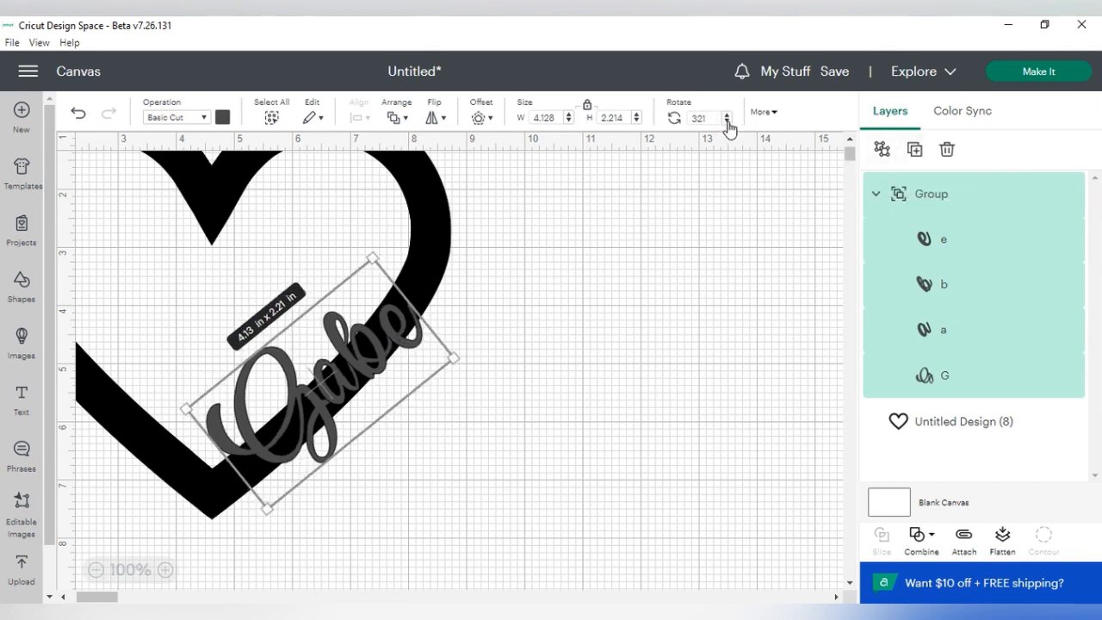
click(727, 122)
click(727, 121)
click(726, 122)
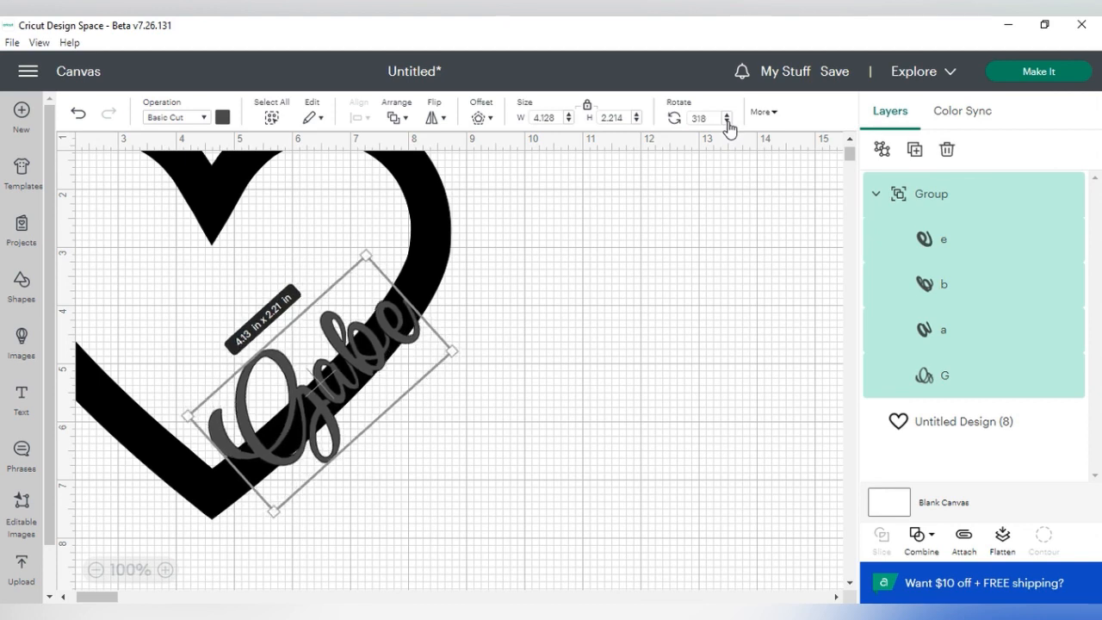
- Nudge the grouped name slightly upward on the heart's lower right side and ungroup it into separate letters
drag(316, 378, 317, 367)
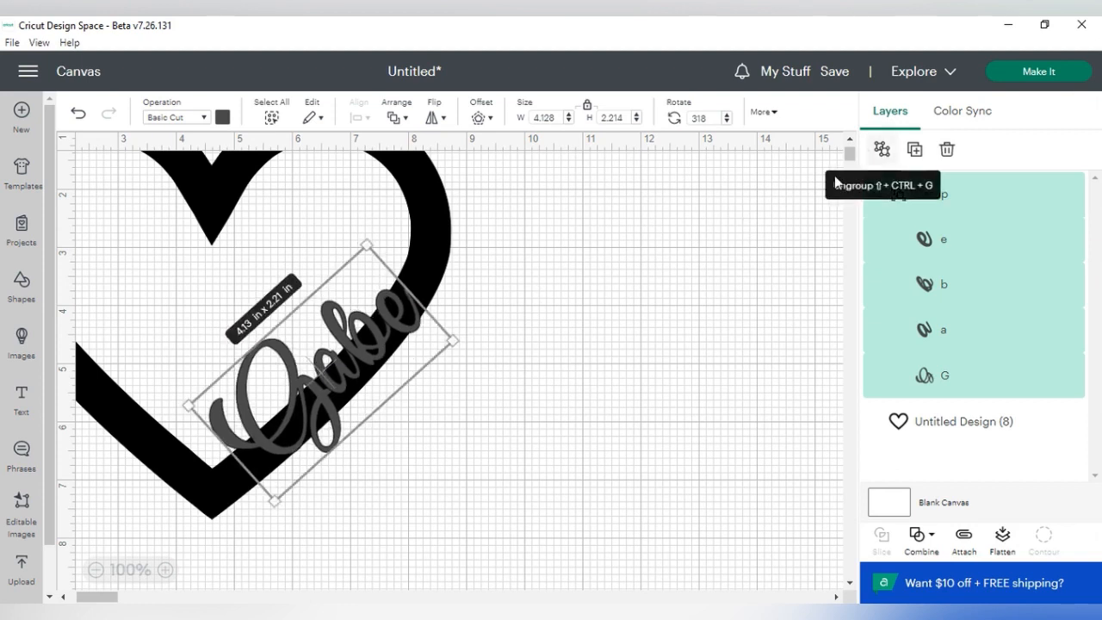
click(879, 151)
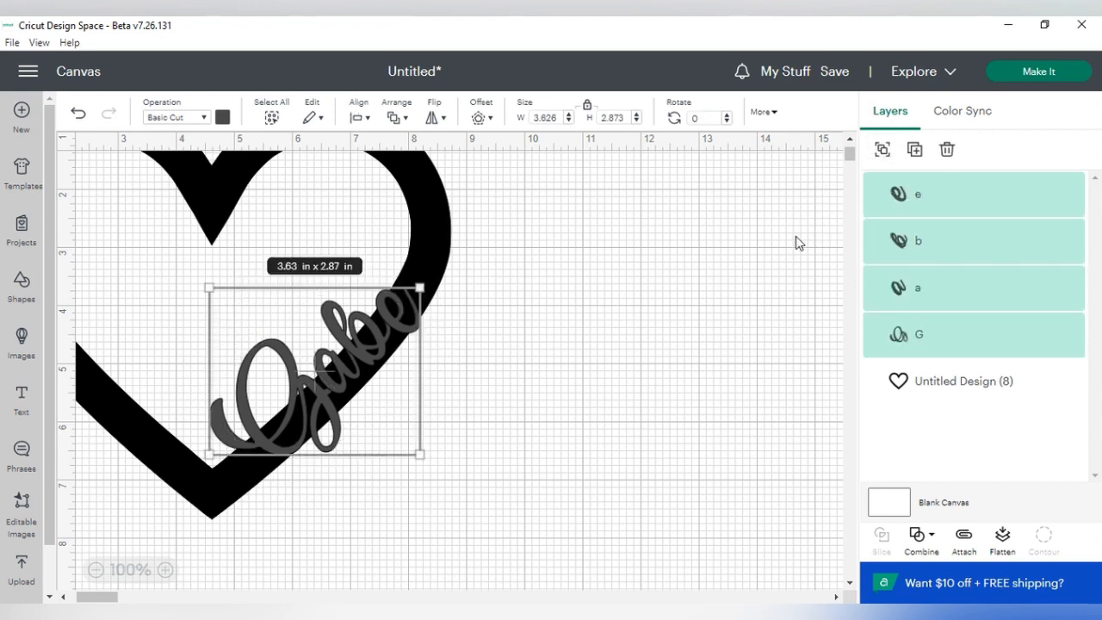
click(604, 367)
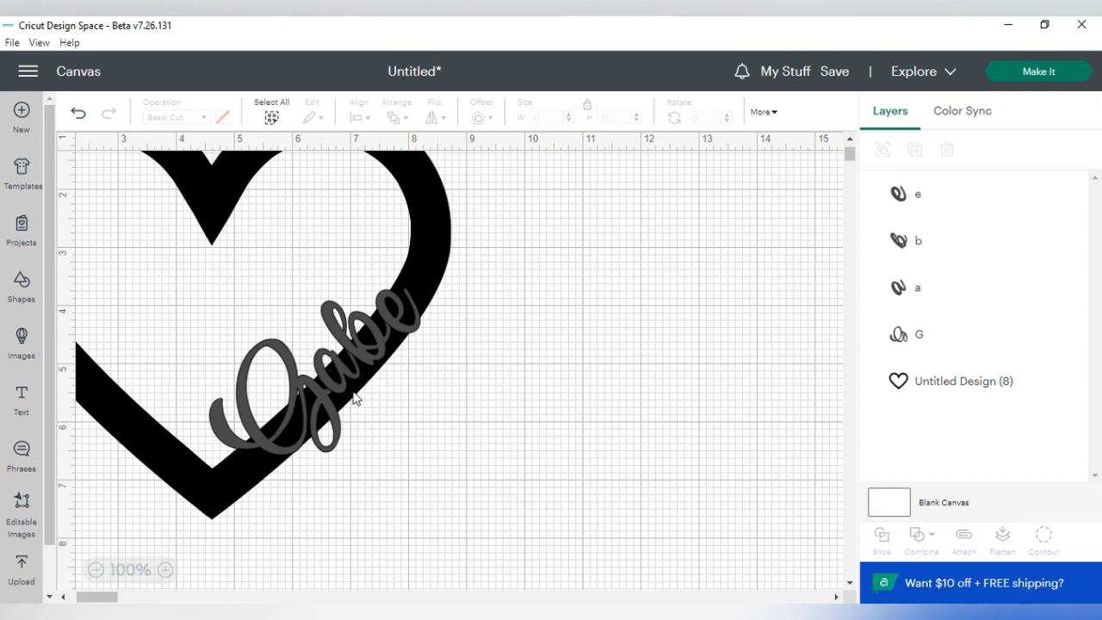
- Shift the name's second letter slightly down and right onto the heart's band, undoing any accidental shift of the heart
click(922, 297)
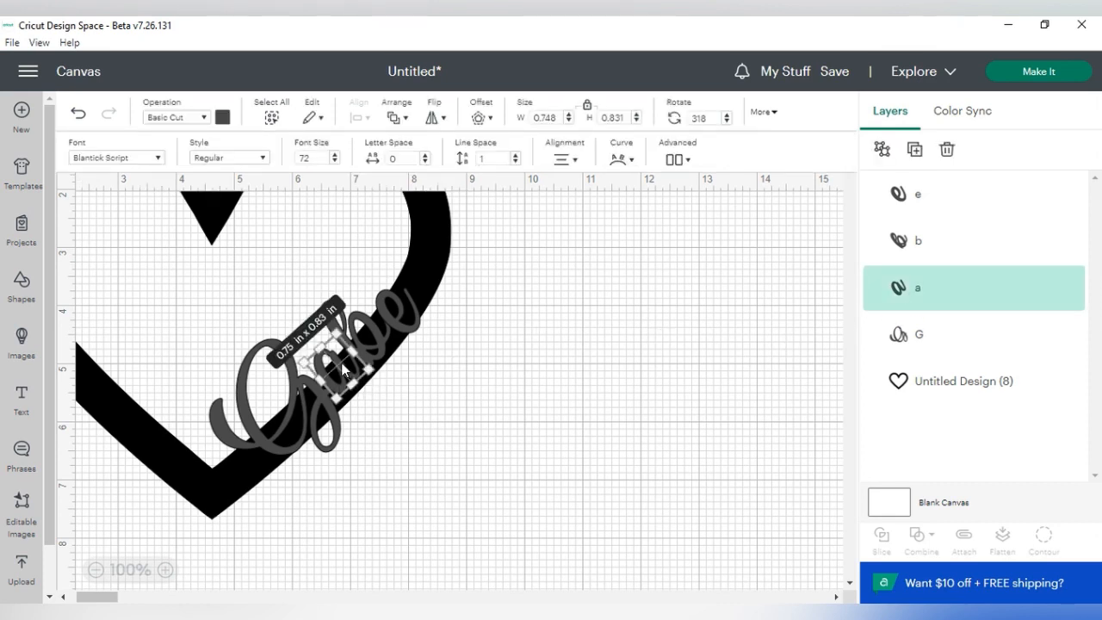
drag(340, 364, 348, 375)
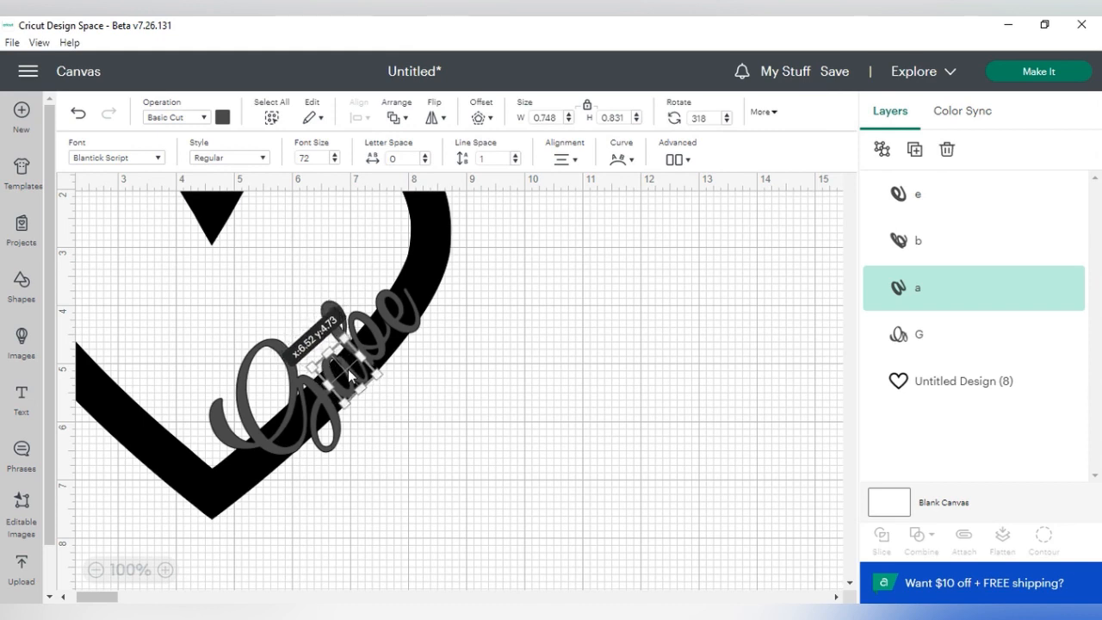
drag(348, 375, 350, 377)
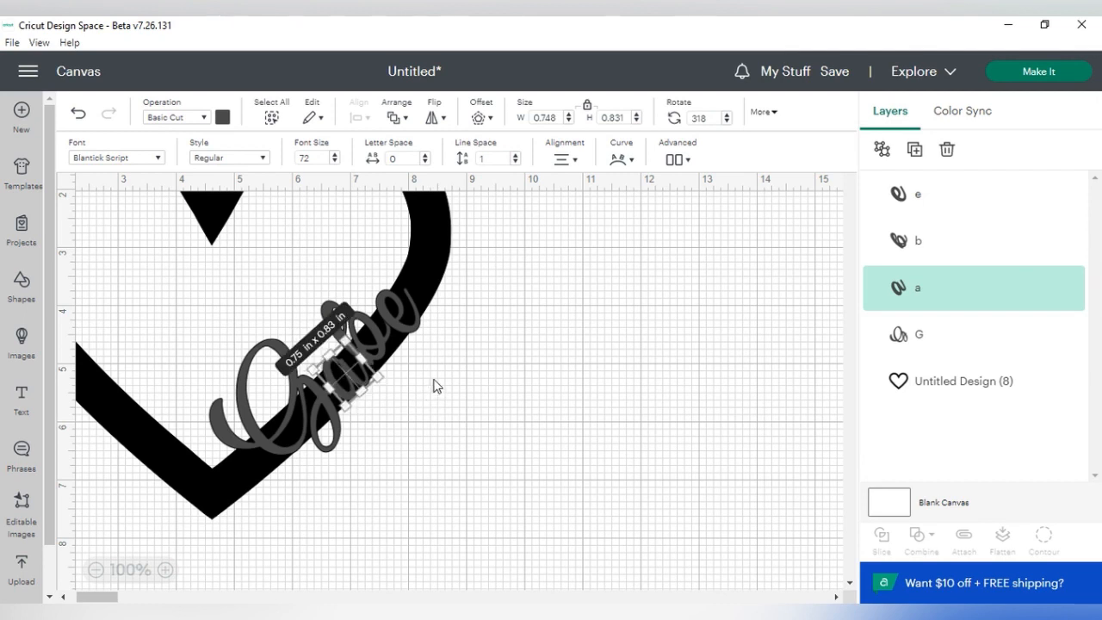
click(450, 385)
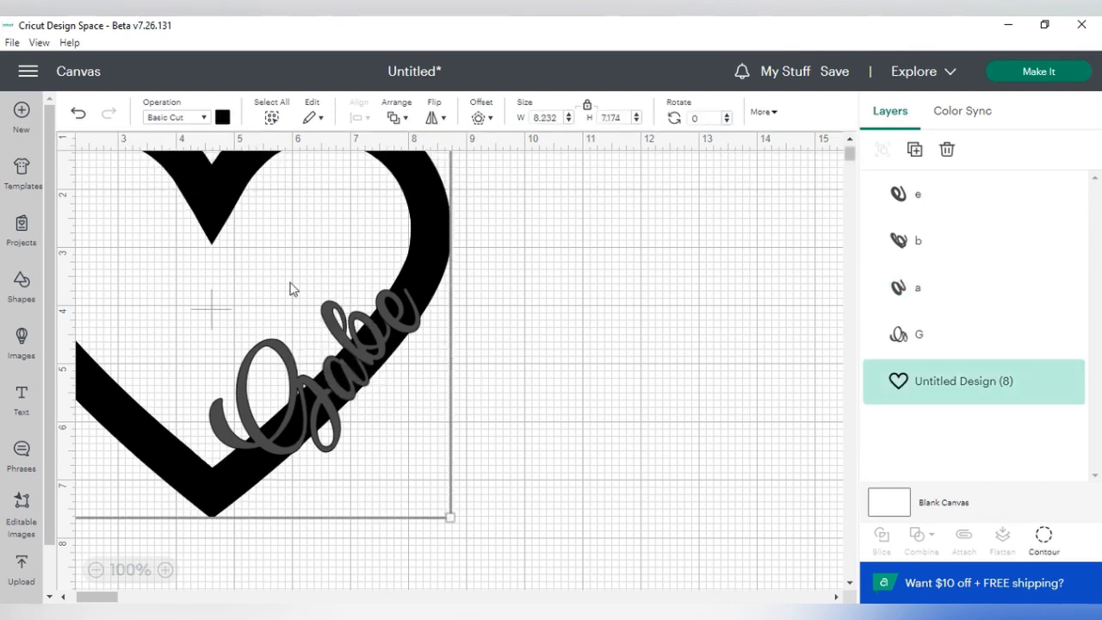
click(76, 114)
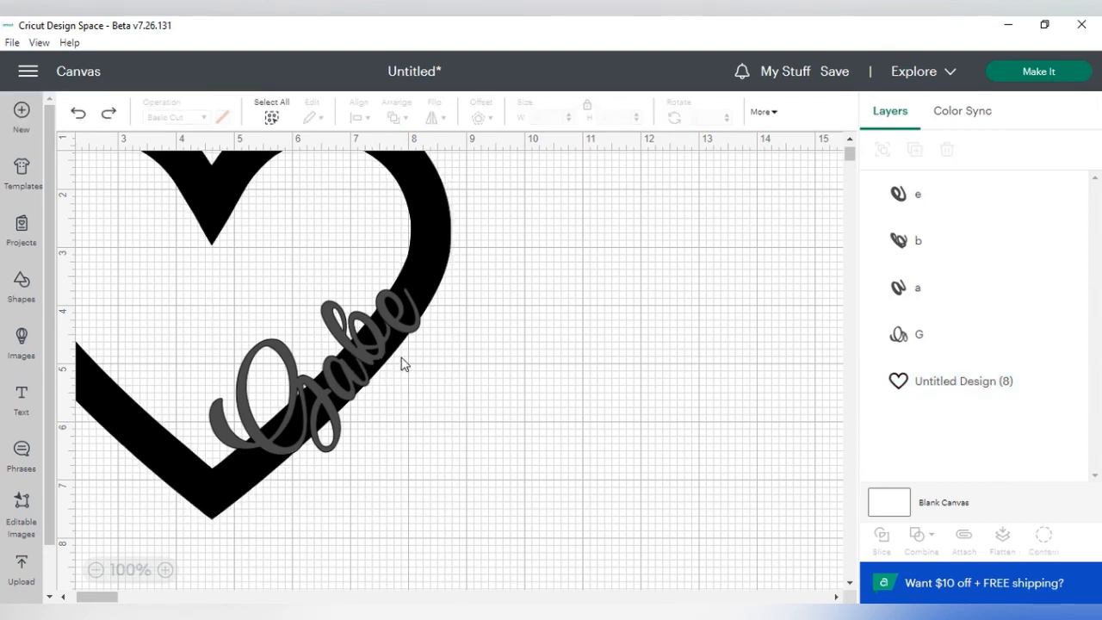
- Move the name's third letter slightly down and right so it sits on the band against its neighbouring letters
click(869, 256)
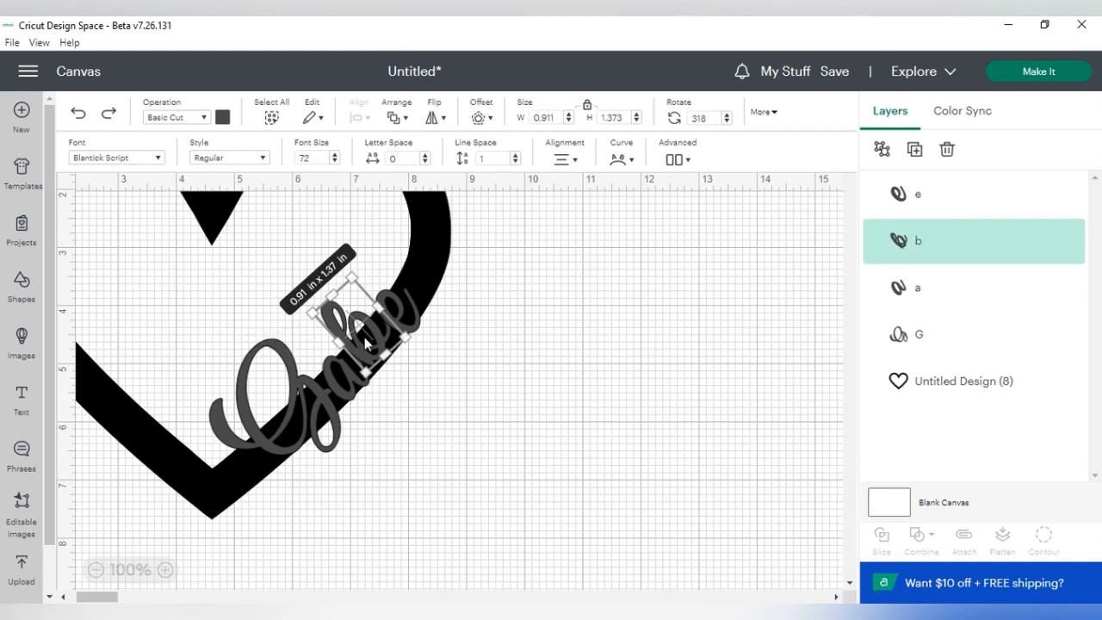
drag(365, 342, 374, 350)
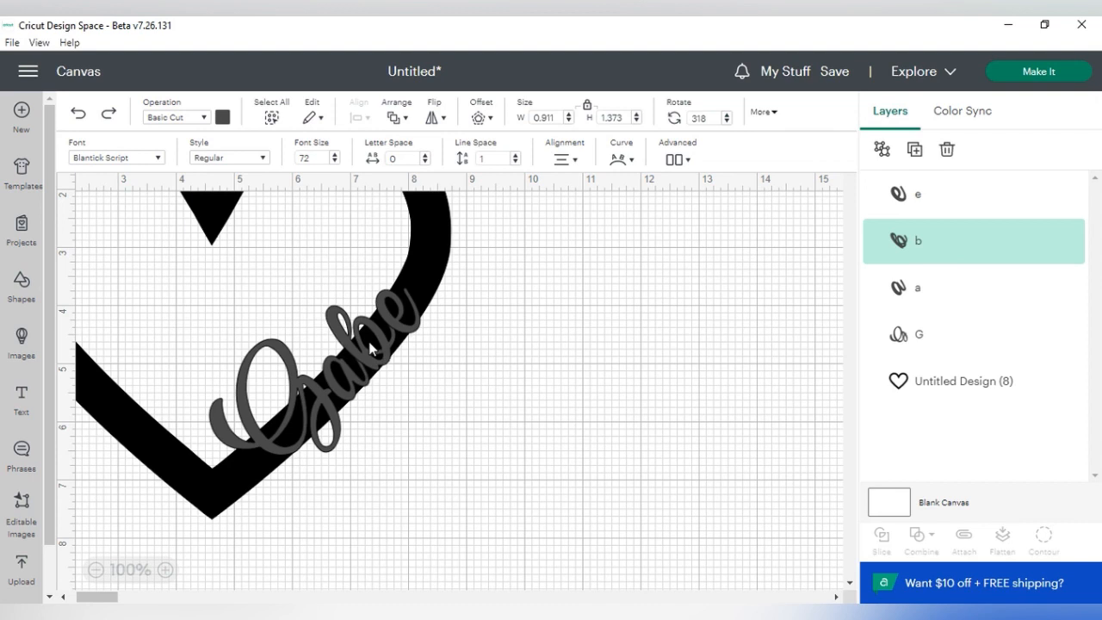
click(472, 377)
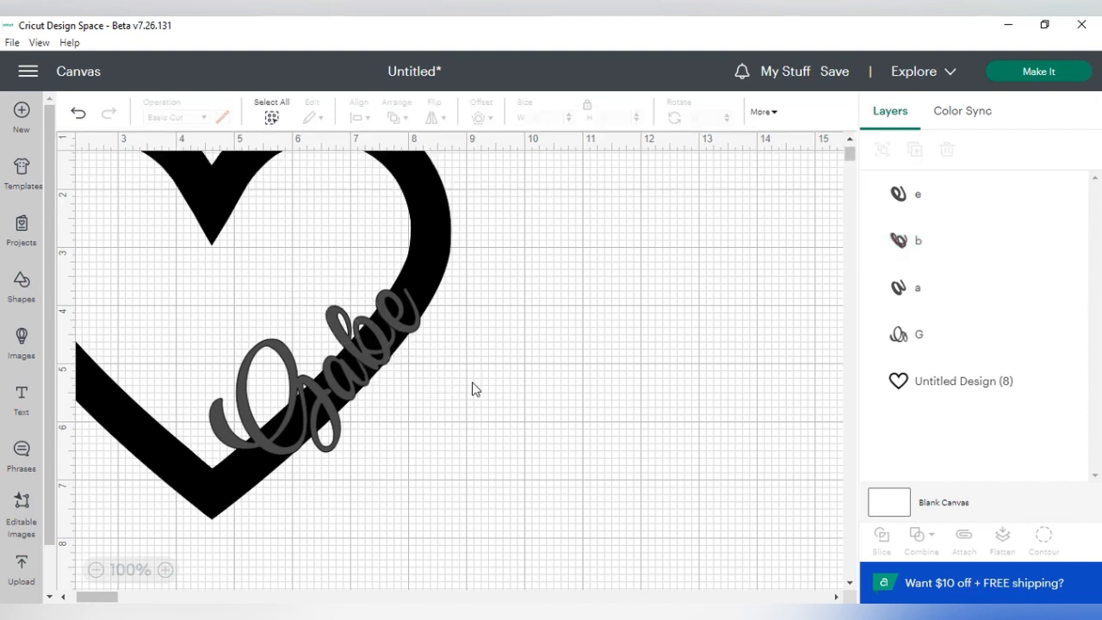
- Nudge the name's capital first letter slightly right and up so it joins the second letter on the band
click(320, 400)
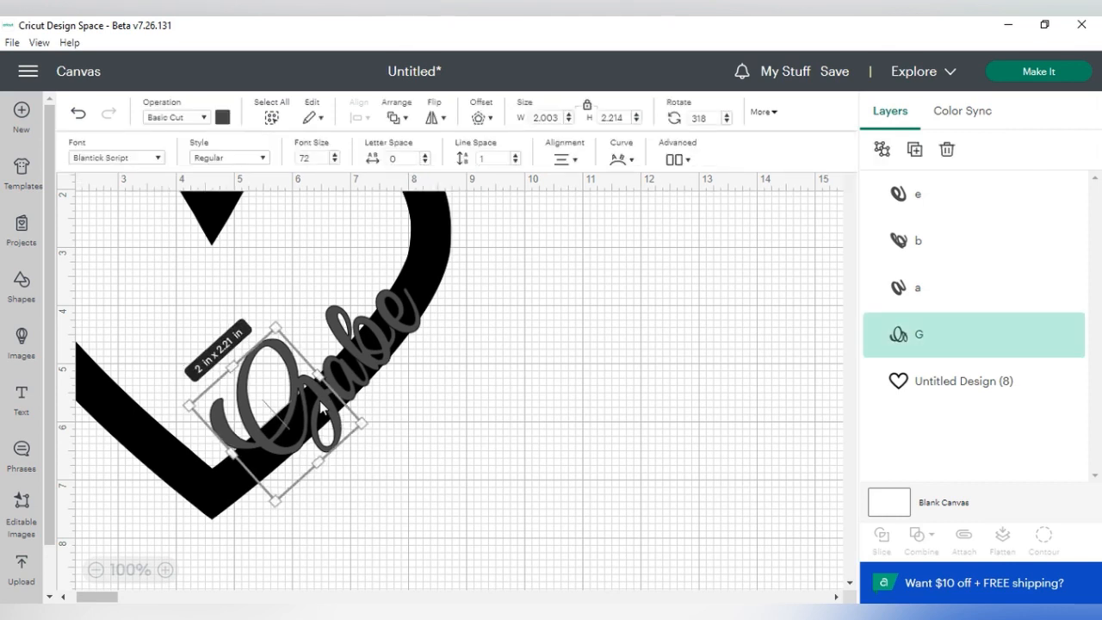
key(Right)
key(Right)
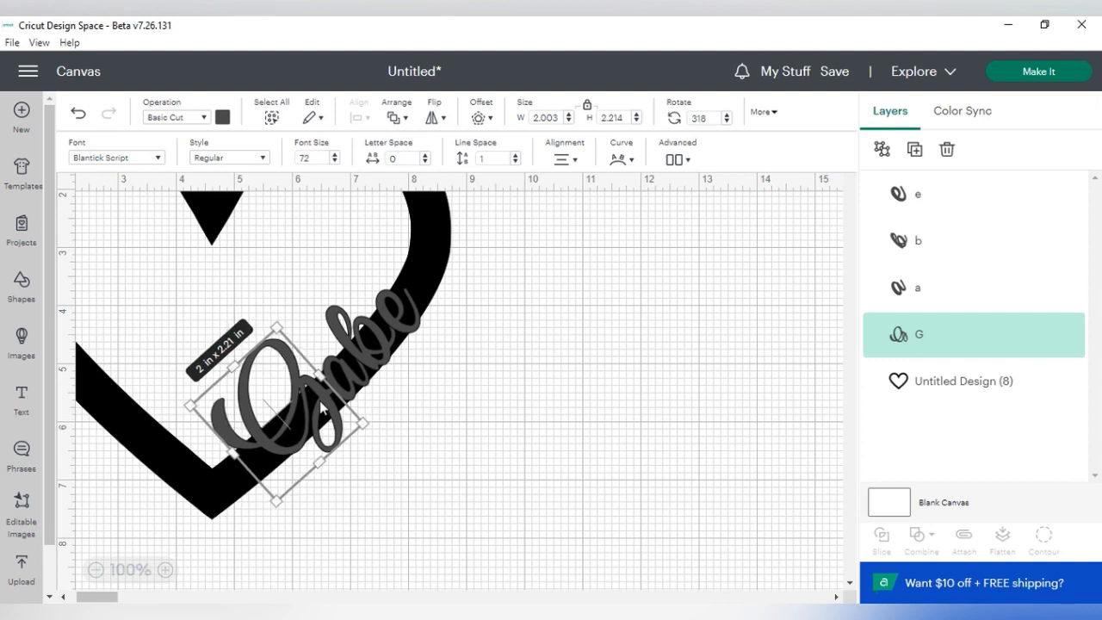
click(451, 416)
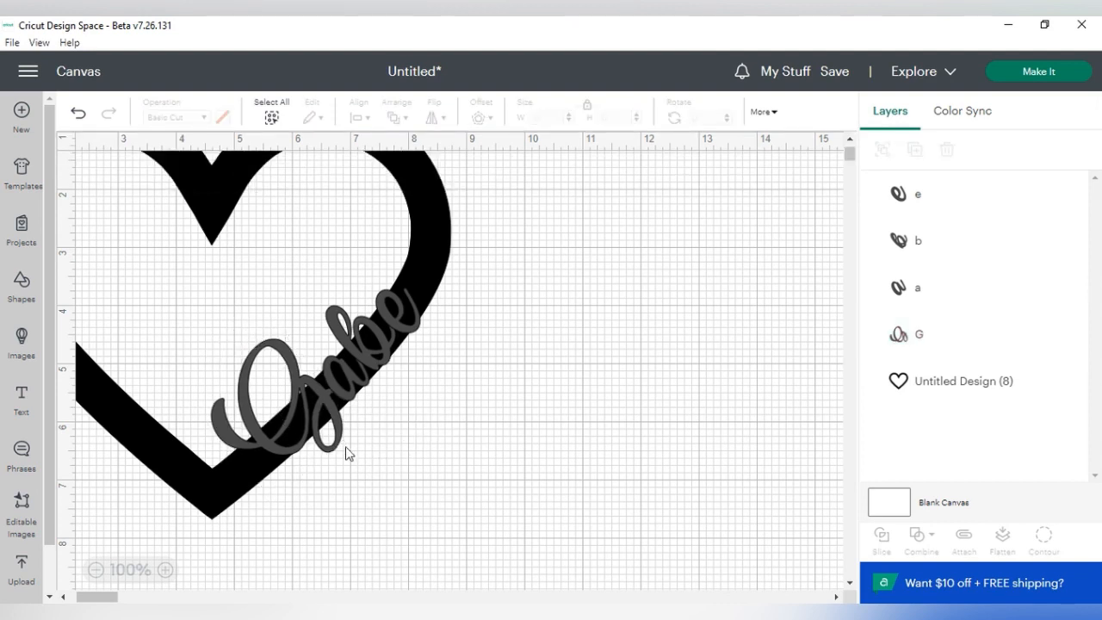
click(272, 437)
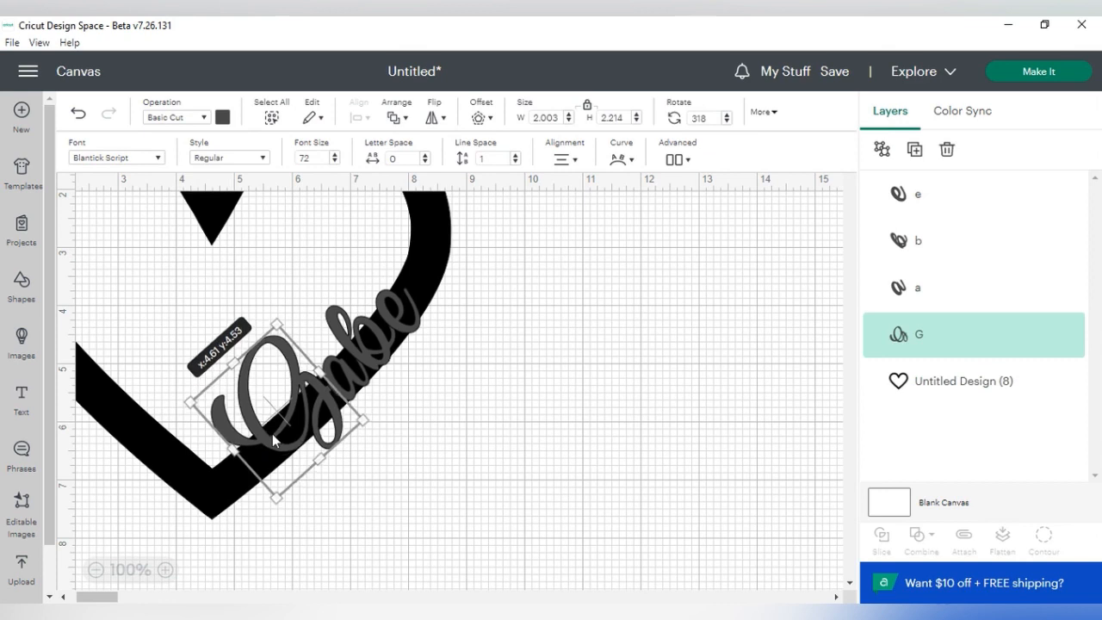
drag(272, 433, 272, 435)
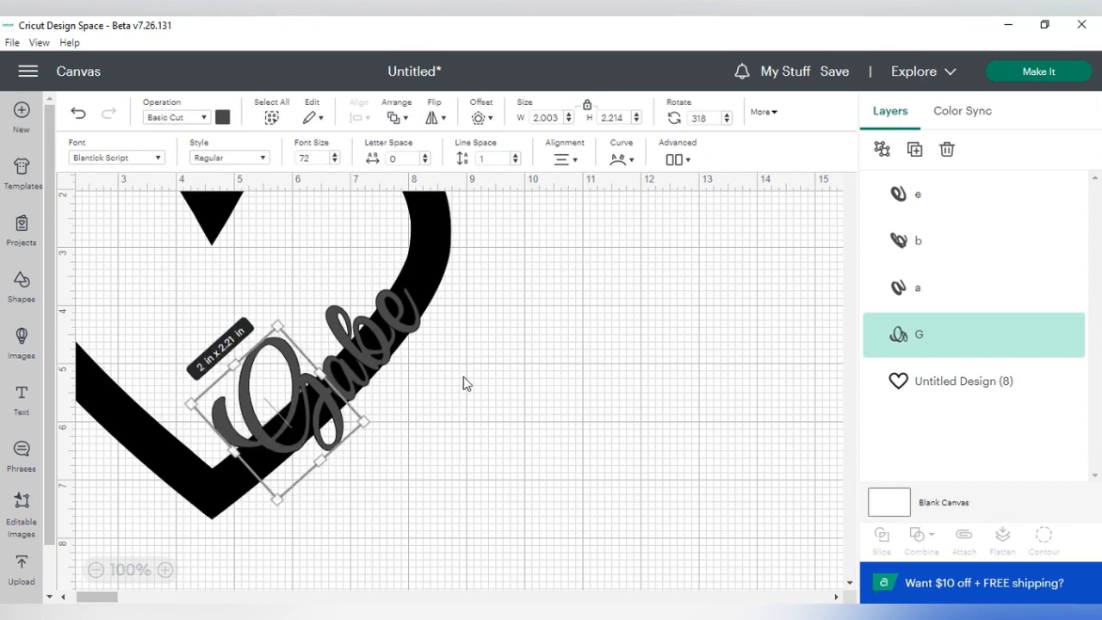
click(484, 352)
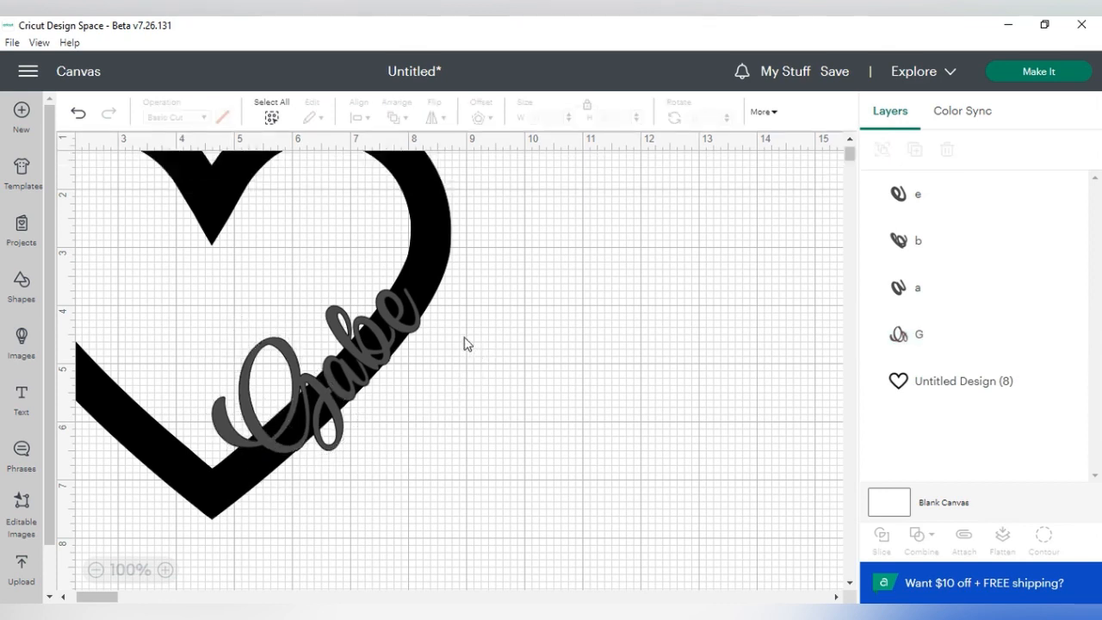
- Rotate the name's last letter to 311° to follow the curve of the heart
click(406, 305)
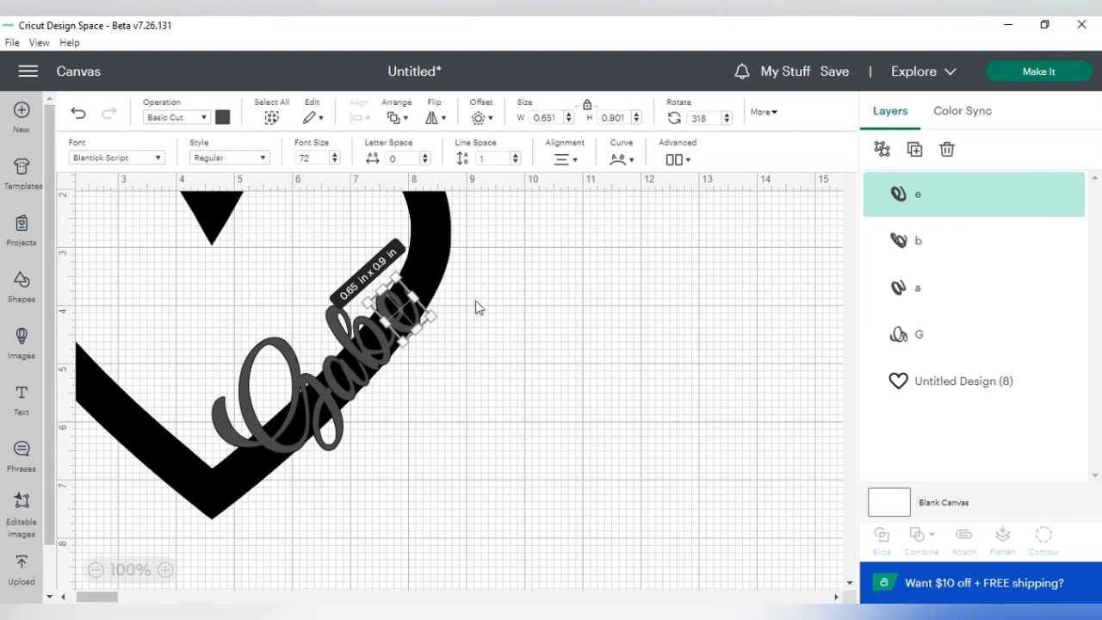
click(726, 121)
click(726, 121)
click(726, 121)
click(726, 121)
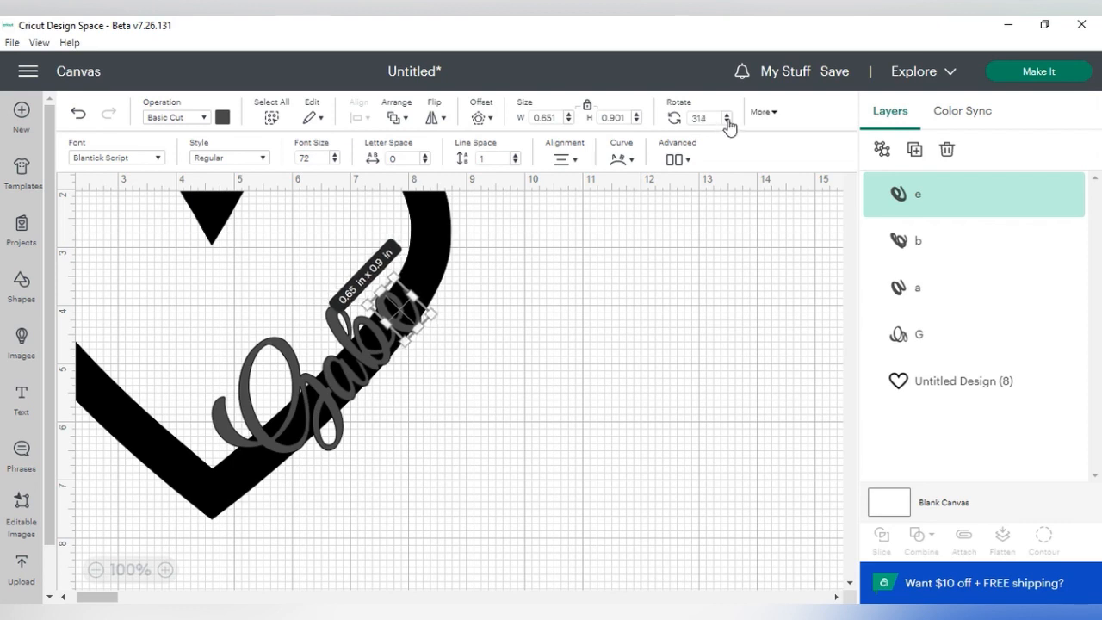
click(726, 121)
click(726, 121)
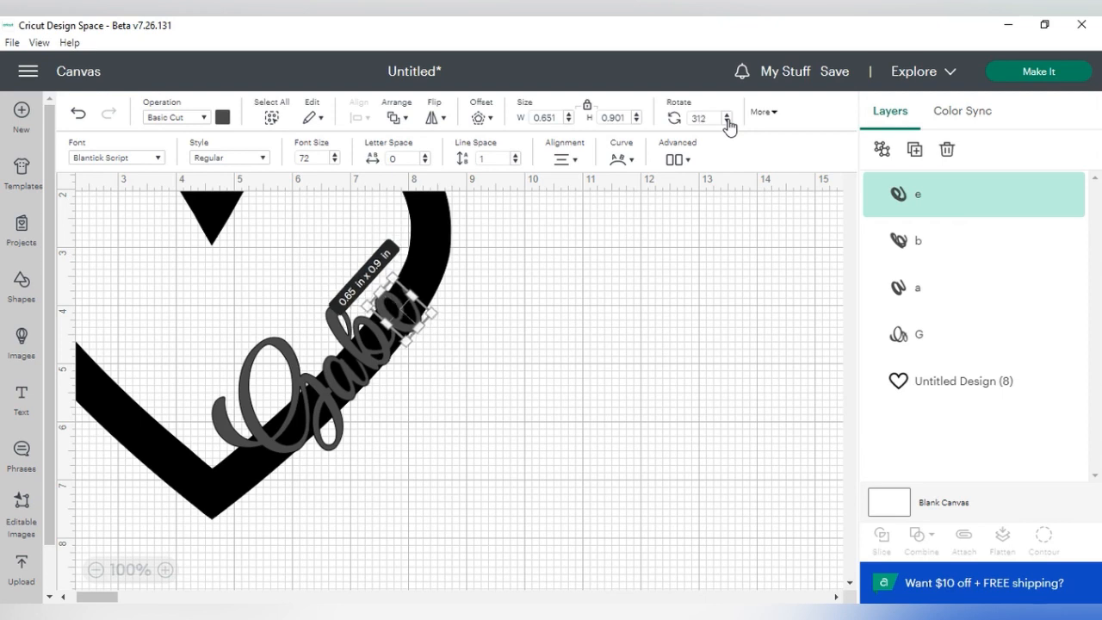
click(727, 122)
click(700, 236)
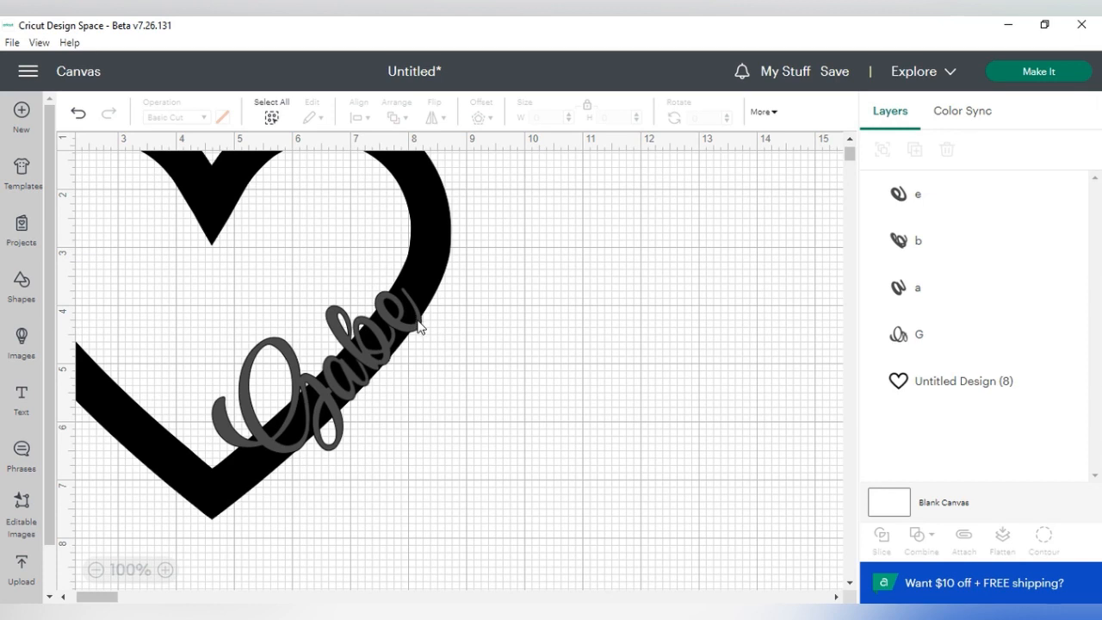
- Move the last letter to about X 7.36, Y 3.64 and enlarge it to about 0.74 × 1.02 in
drag(419, 325, 416, 323)
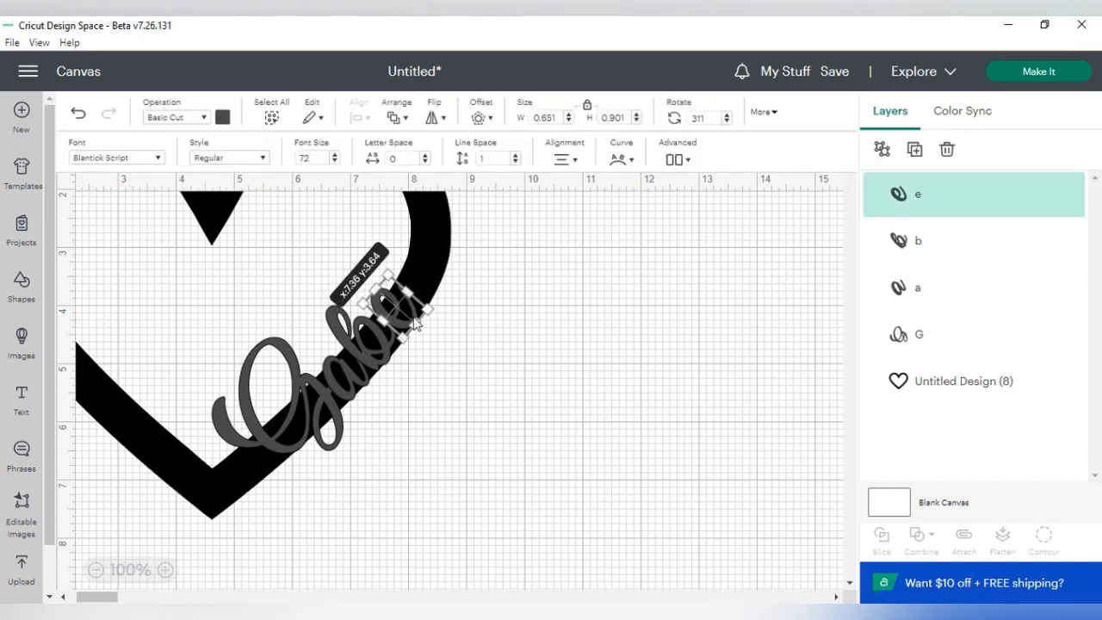
click(497, 311)
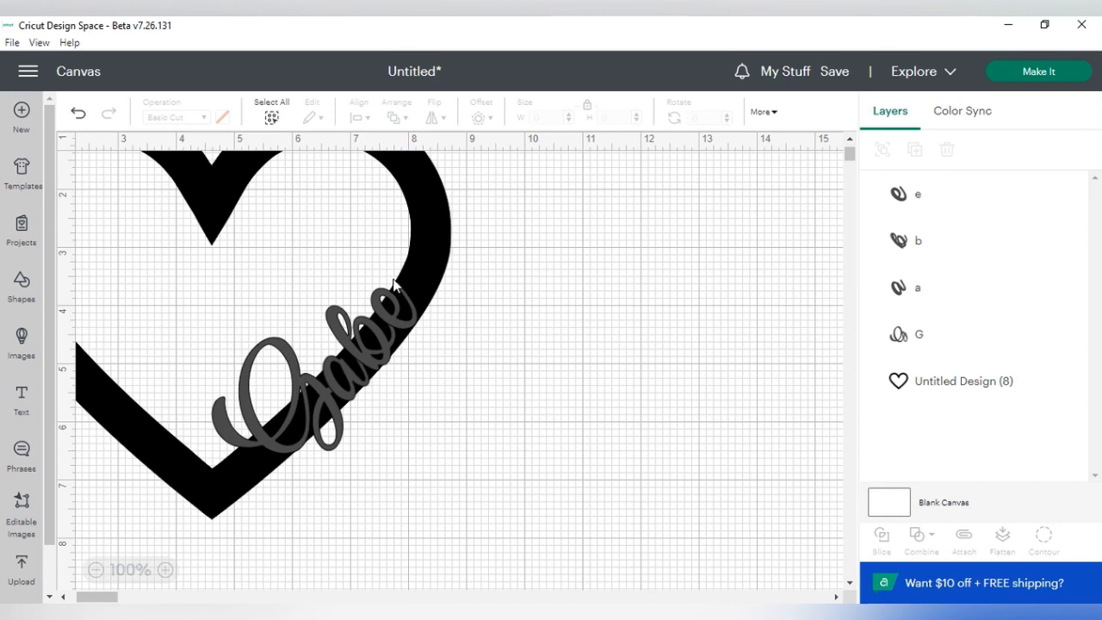
click(402, 314)
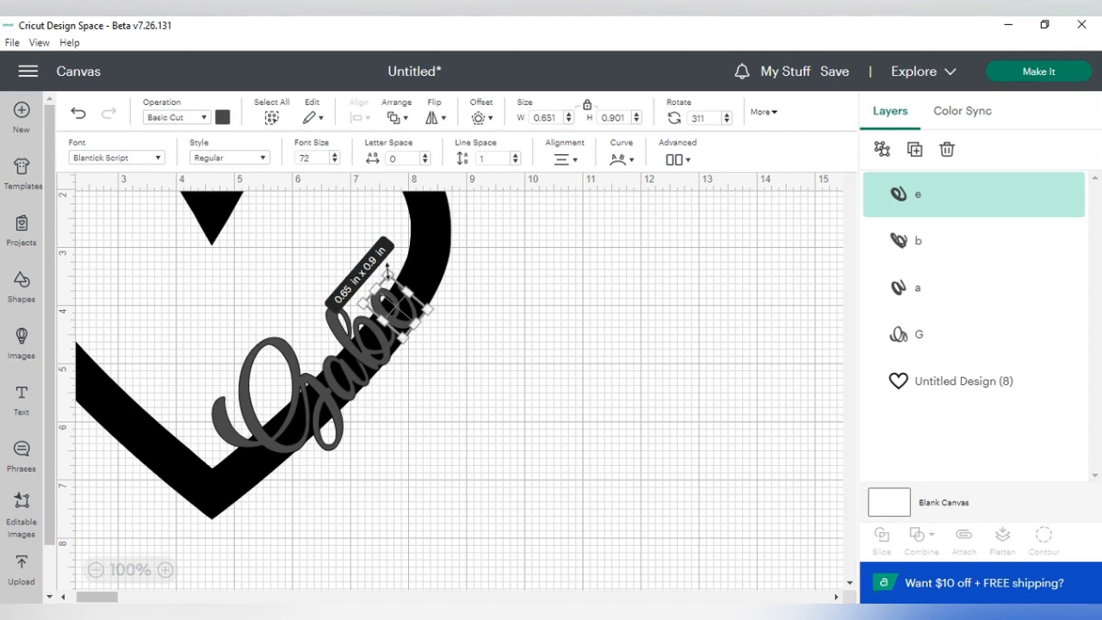
drag(386, 266, 389, 264)
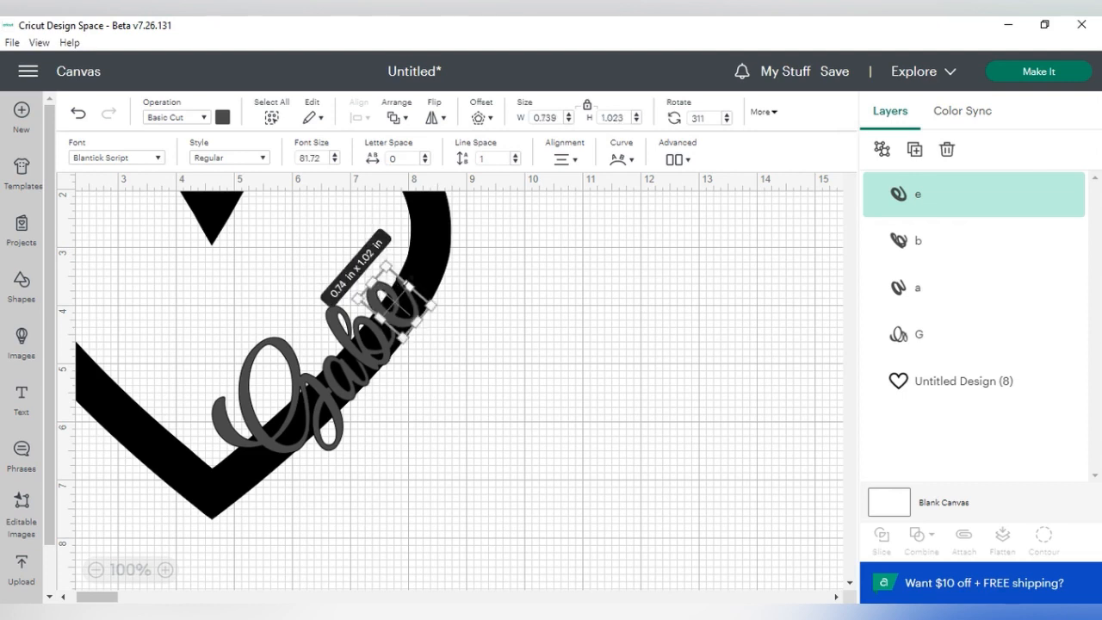
click(516, 305)
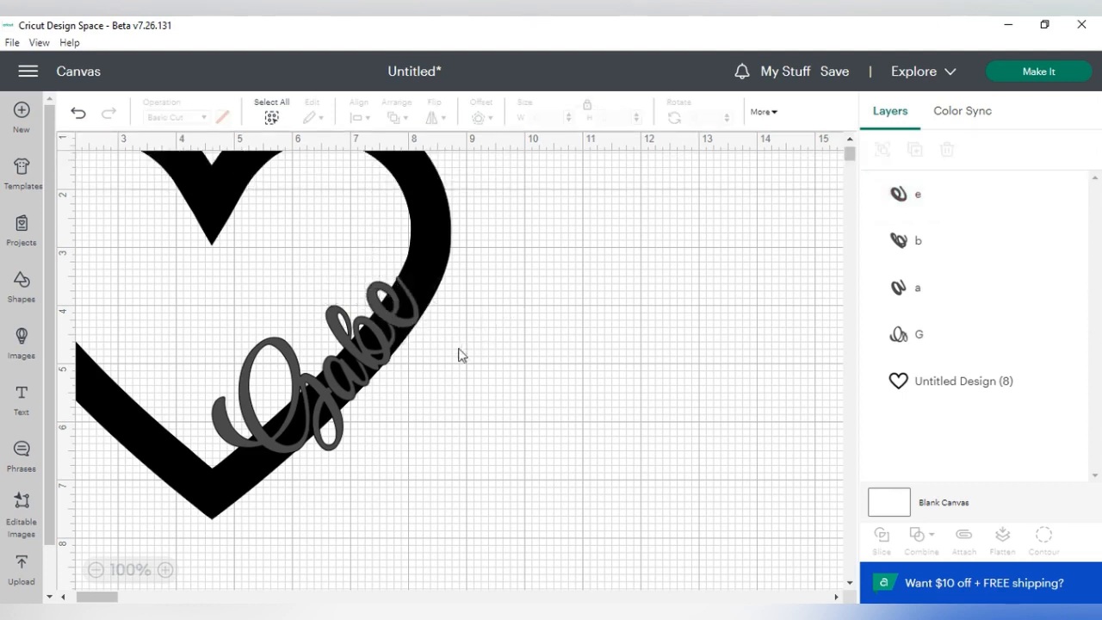
click(411, 321)
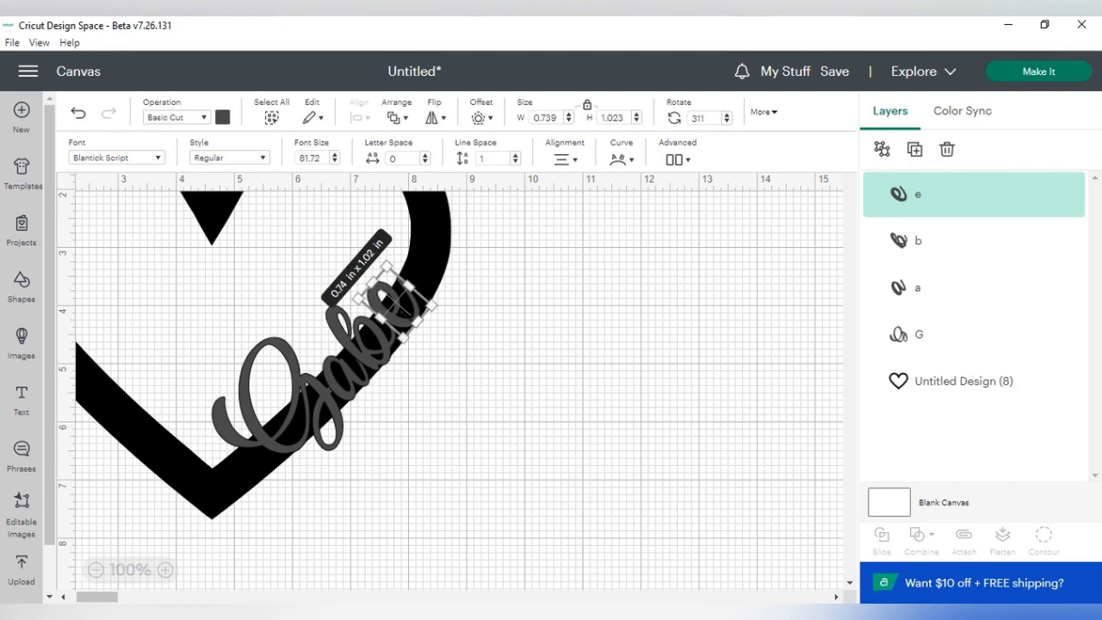
click(488, 295)
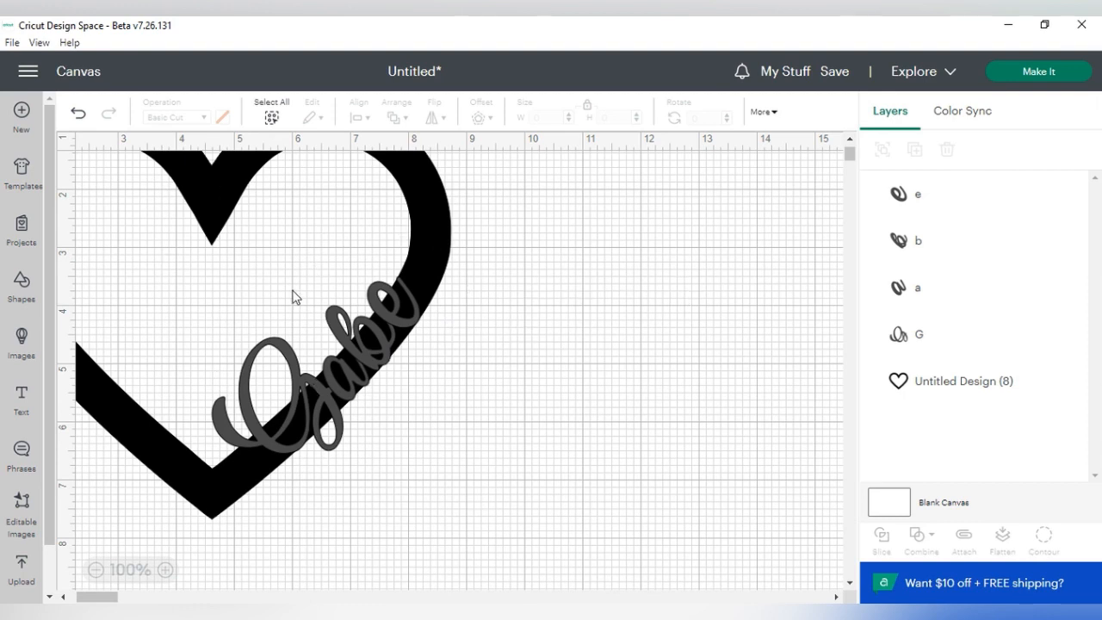
- Group the name's four adjusted letters together, leaving the heart outline out of the group
click(941, 204)
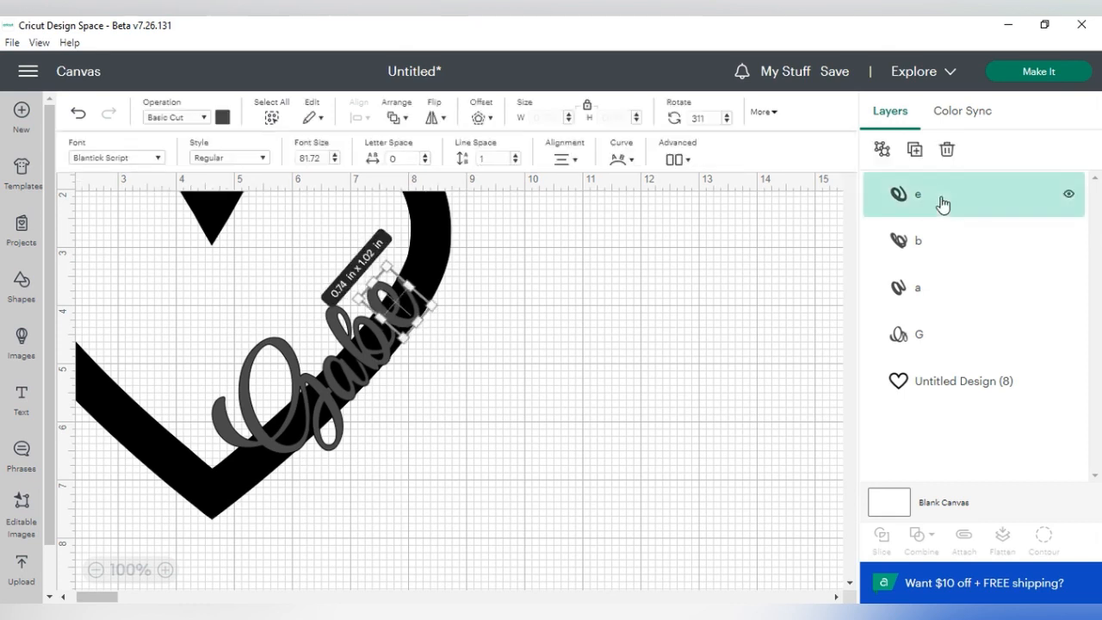
shift+click(930, 255)
shift+click(932, 288)
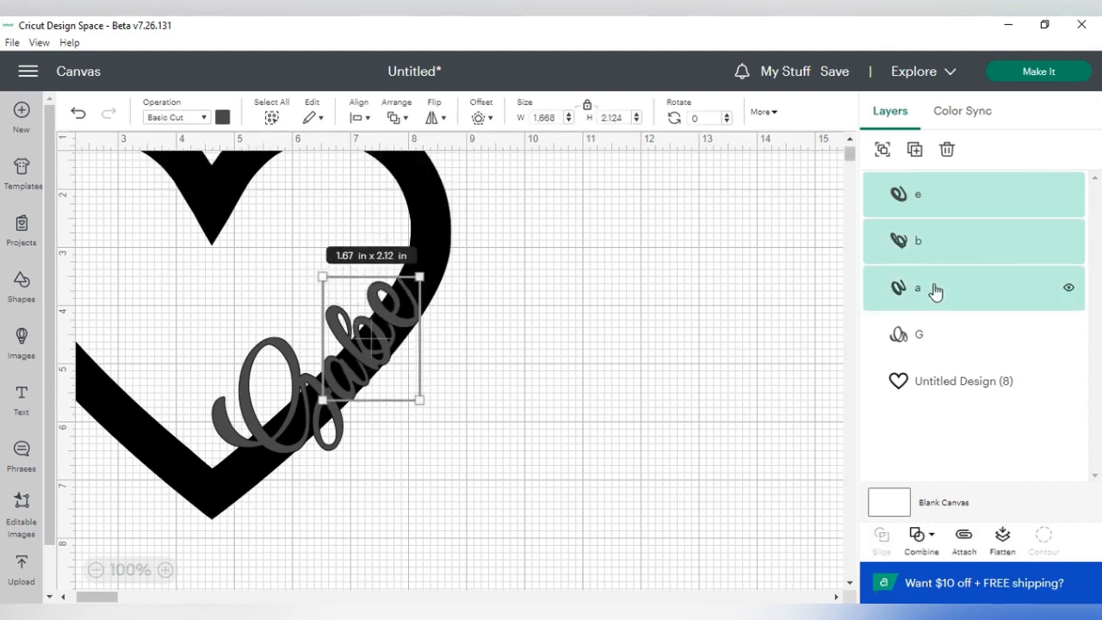
shift+click(935, 335)
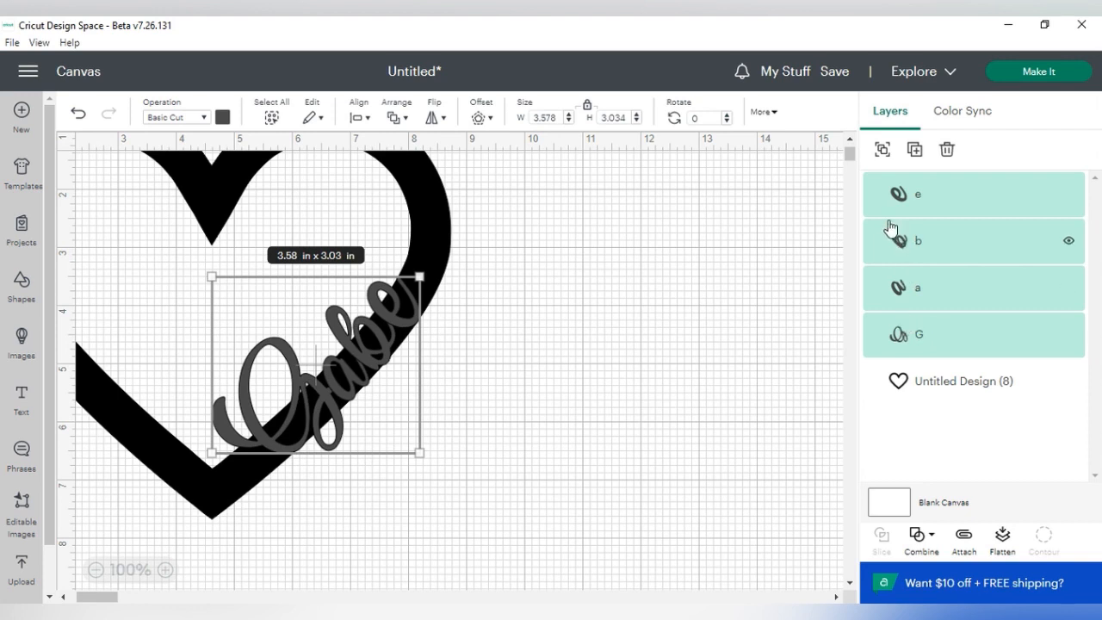
click(883, 155)
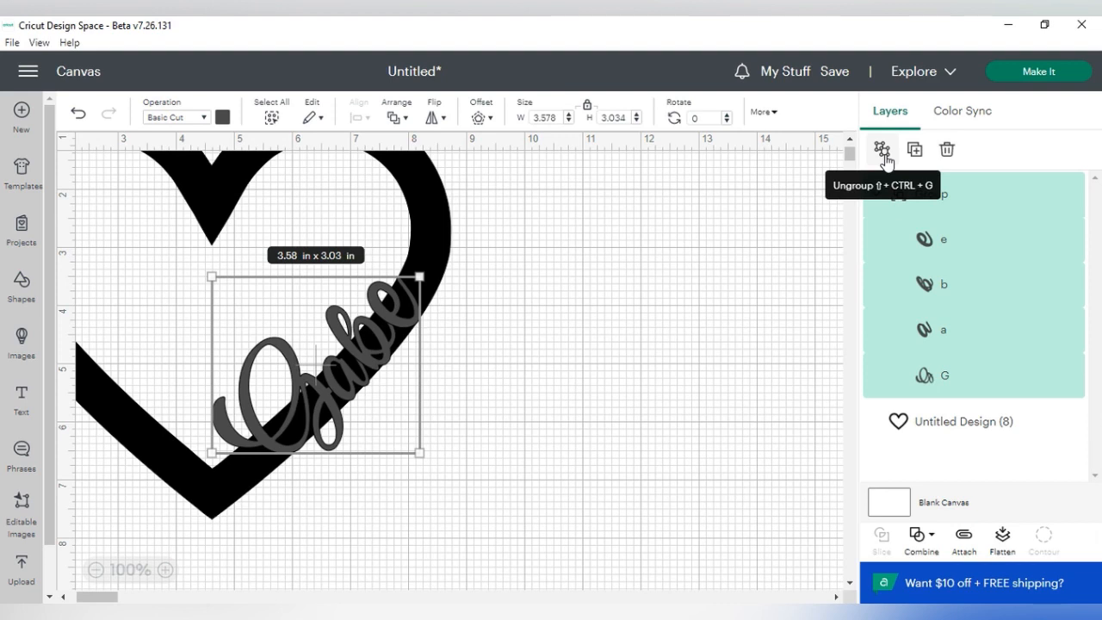
- Weld the grouped letters into a single shape and select the welded name
click(927, 541)
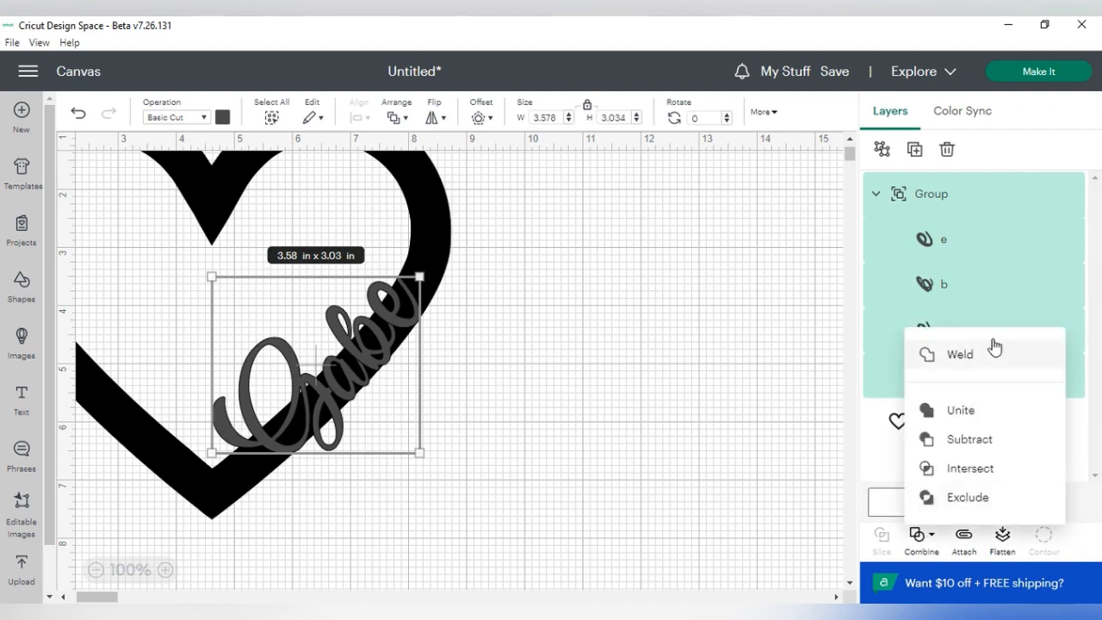
click(971, 368)
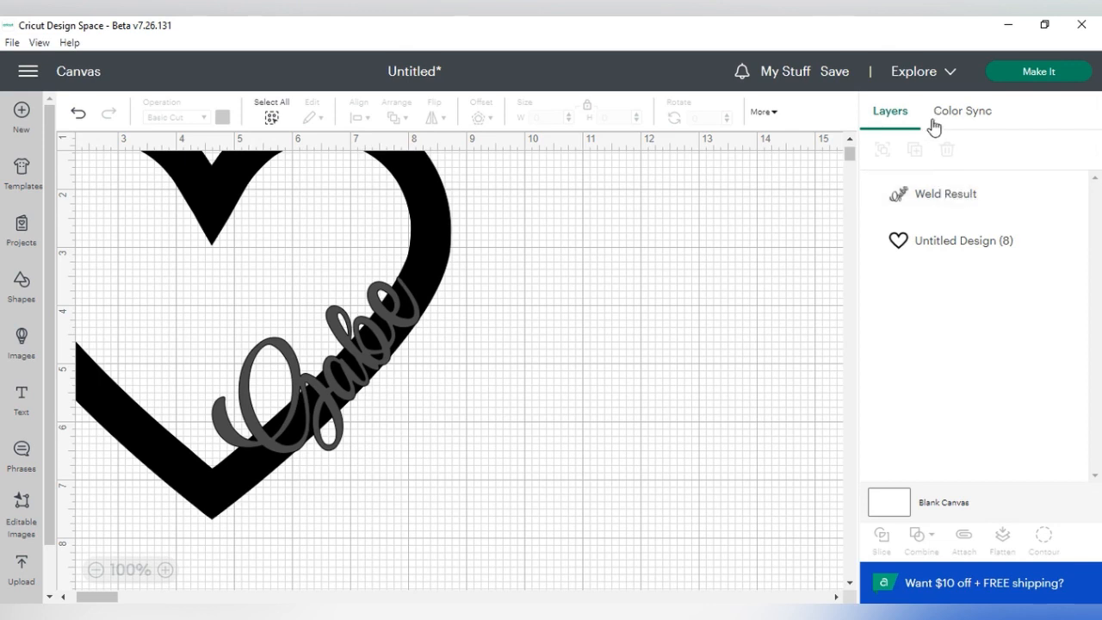
click(954, 203)
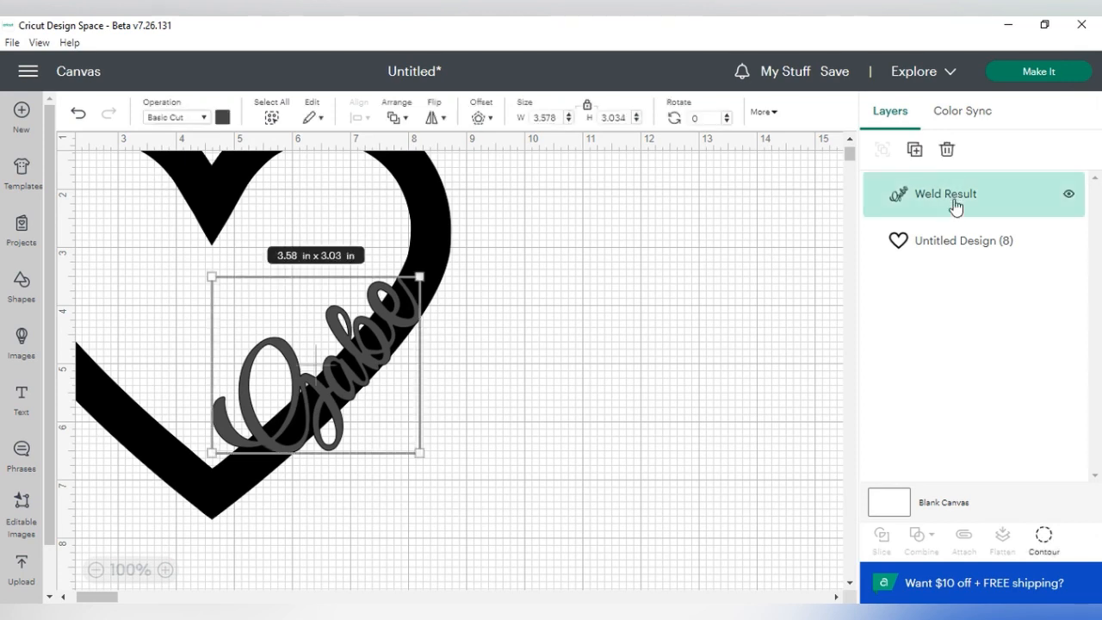
- Duplicate the welded name and center the copy exactly over the original
click(916, 150)
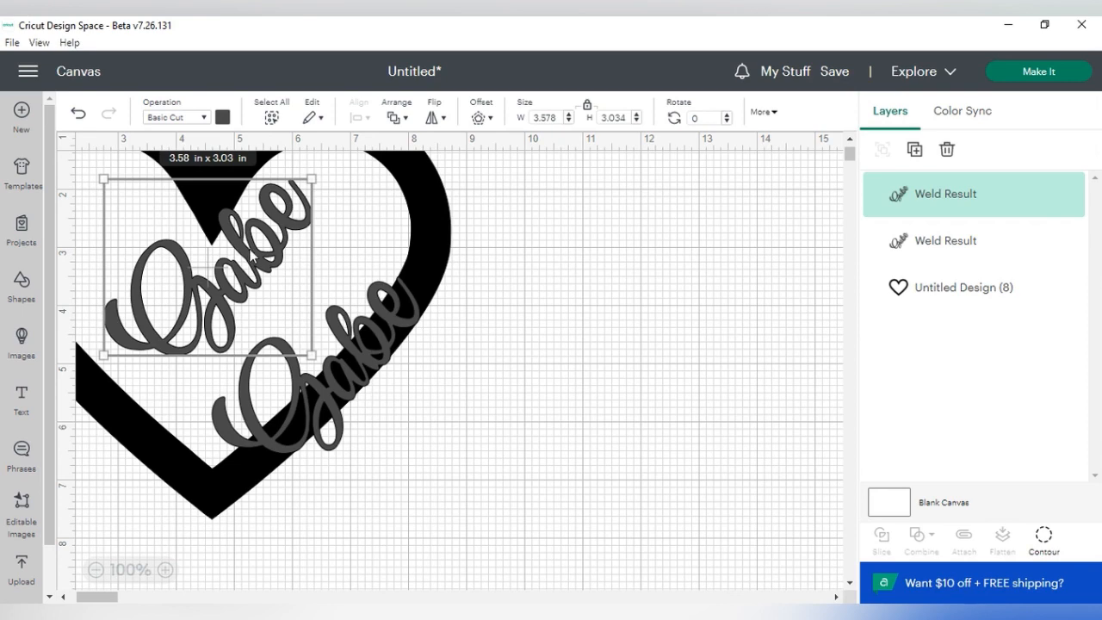
drag(252, 256, 356, 343)
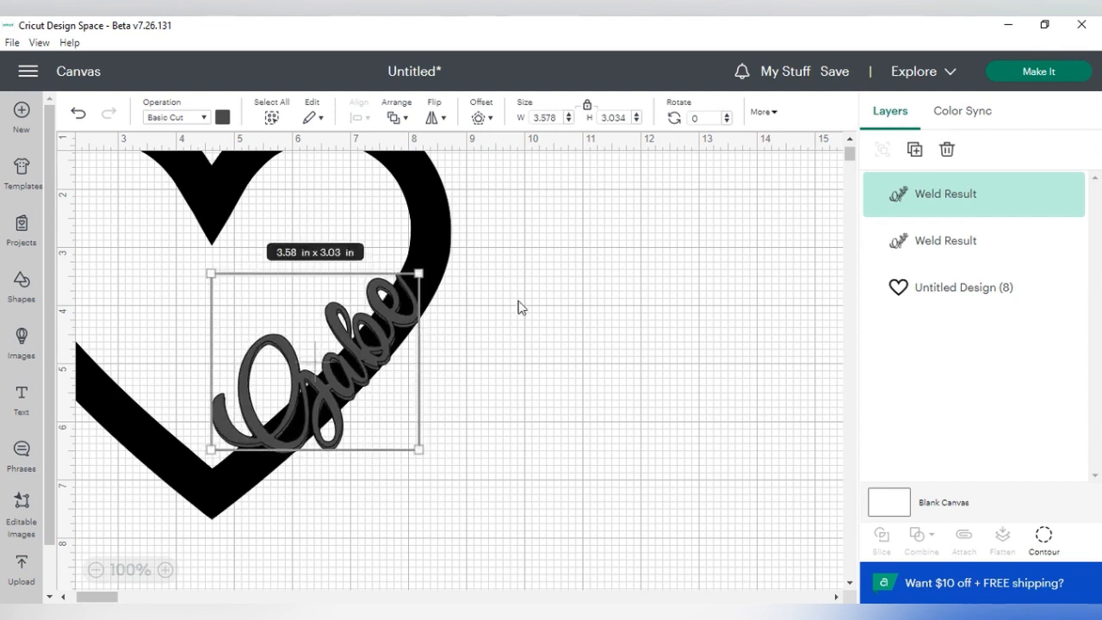
shift+click(963, 246)
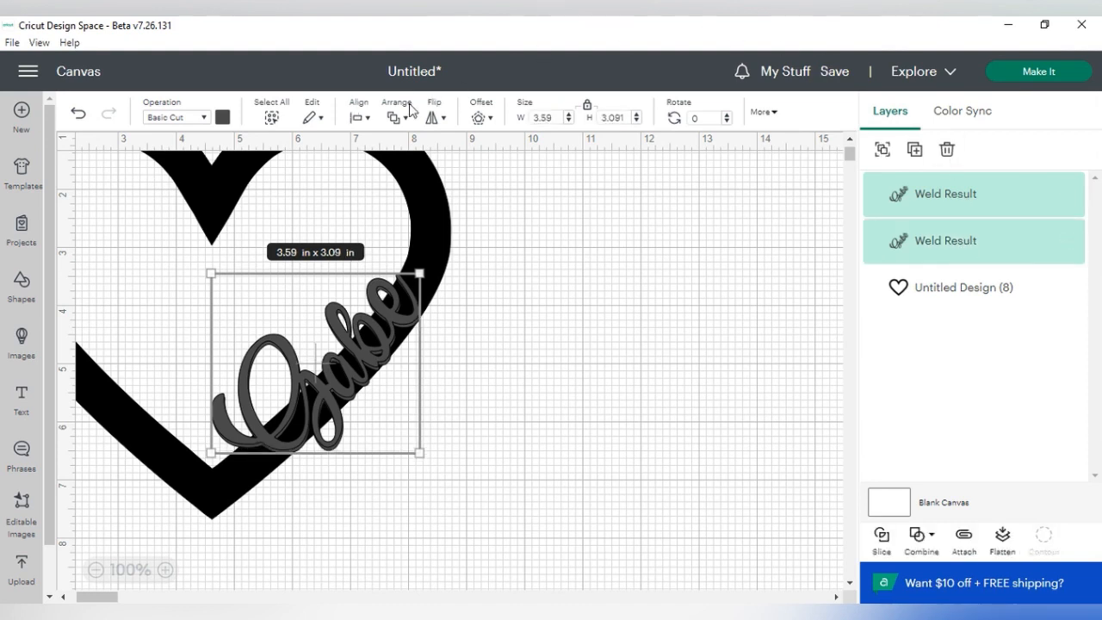
click(367, 116)
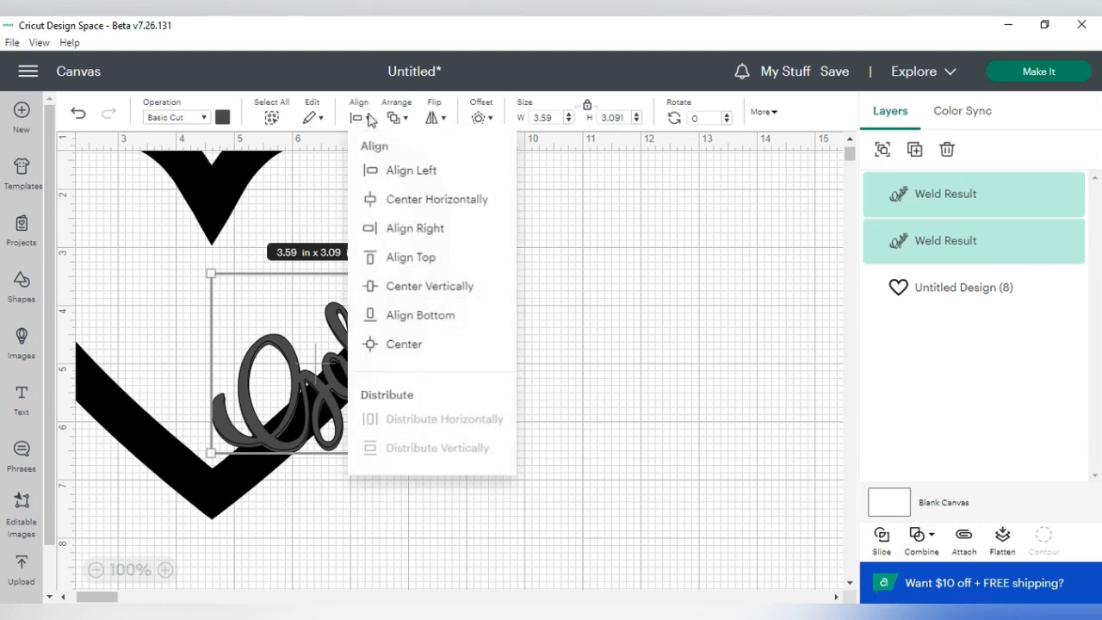
click(413, 345)
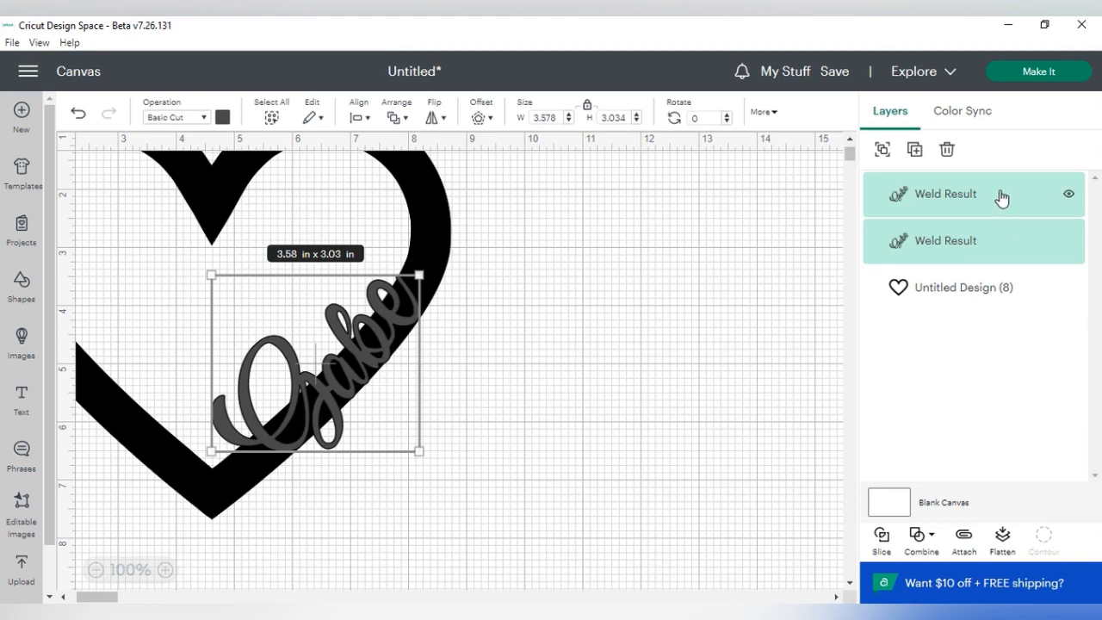
- Hide the upper copy of the welded name and slice the other copy out of the heart outline
click(1068, 197)
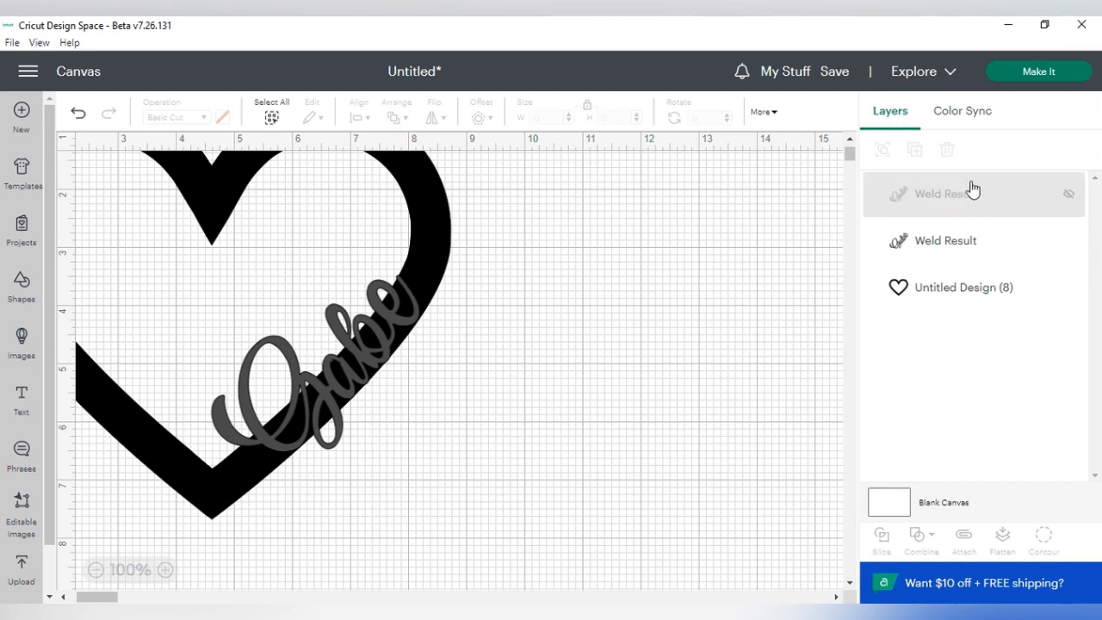
click(967, 252)
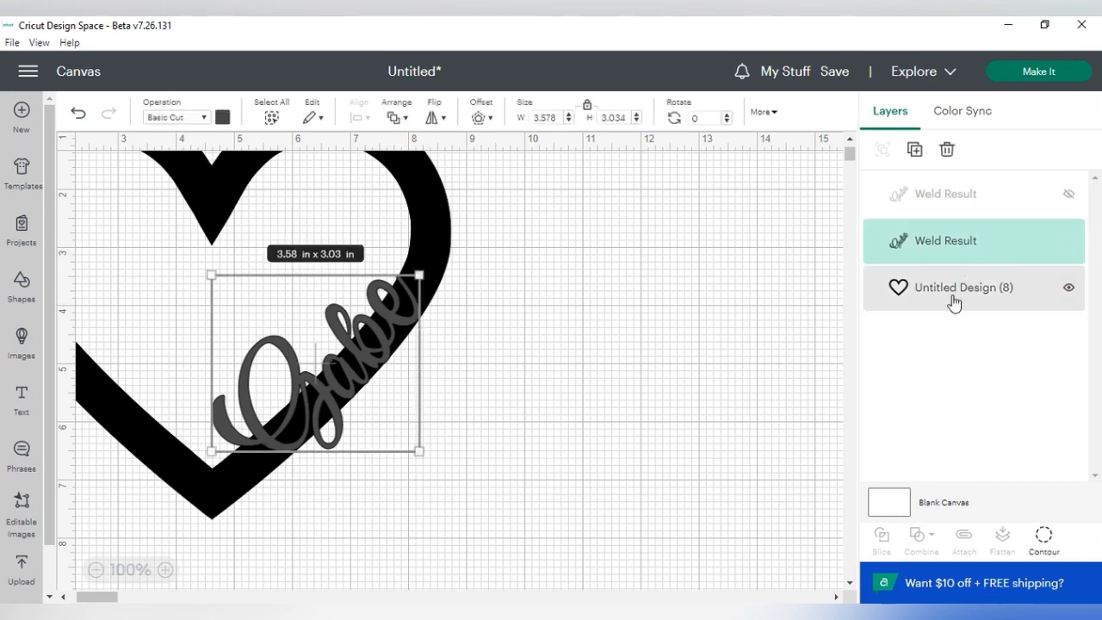
shift+click(953, 292)
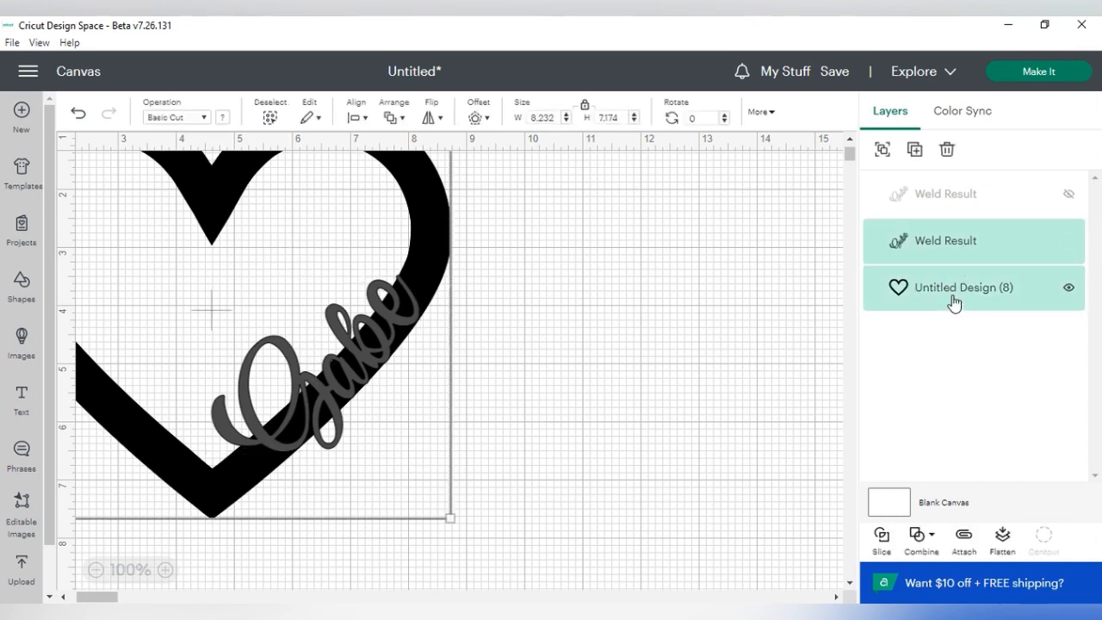
click(887, 539)
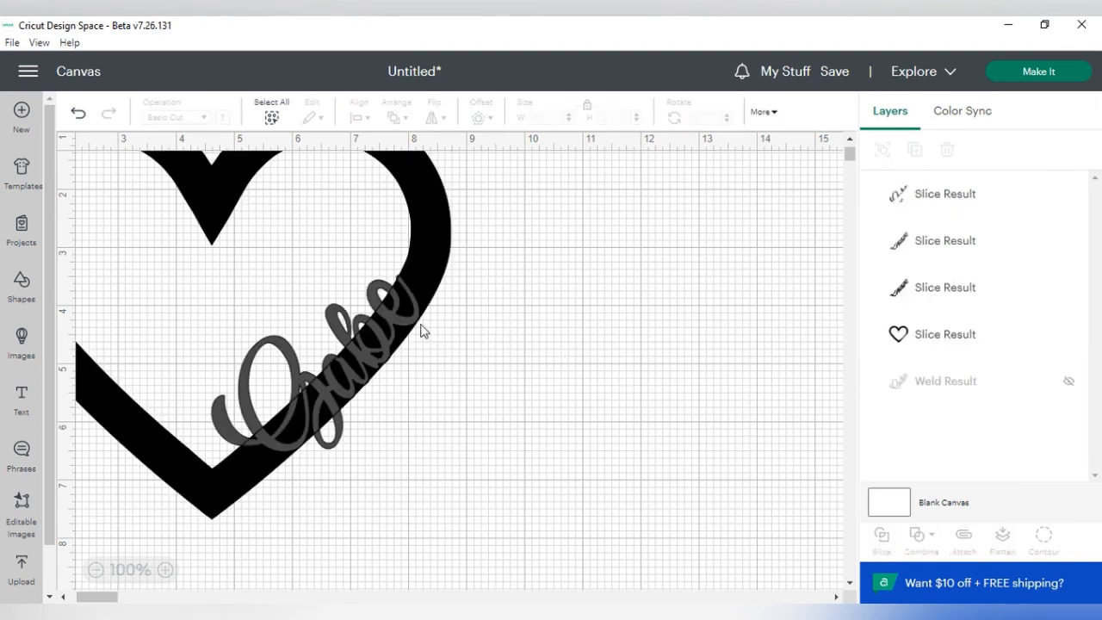
- Pull the three loose slice pieces of the name off the heart and delete them, keeping the cut heart
click(390, 326)
drag(390, 326, 671, 320)
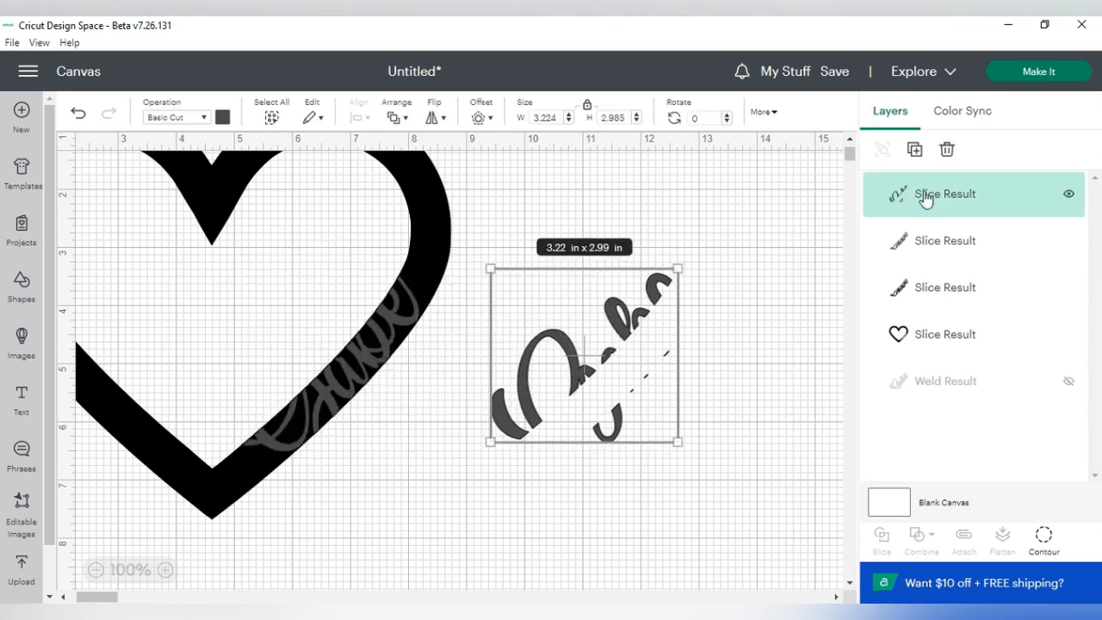
click(956, 155)
drag(369, 320, 695, 278)
click(947, 150)
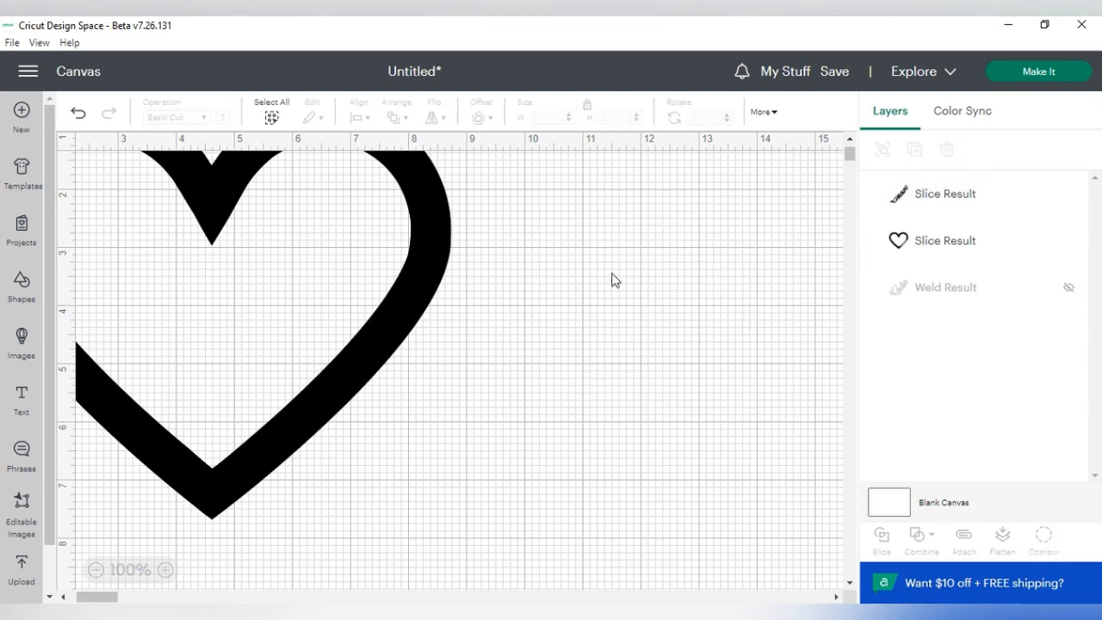
drag(361, 353, 596, 315)
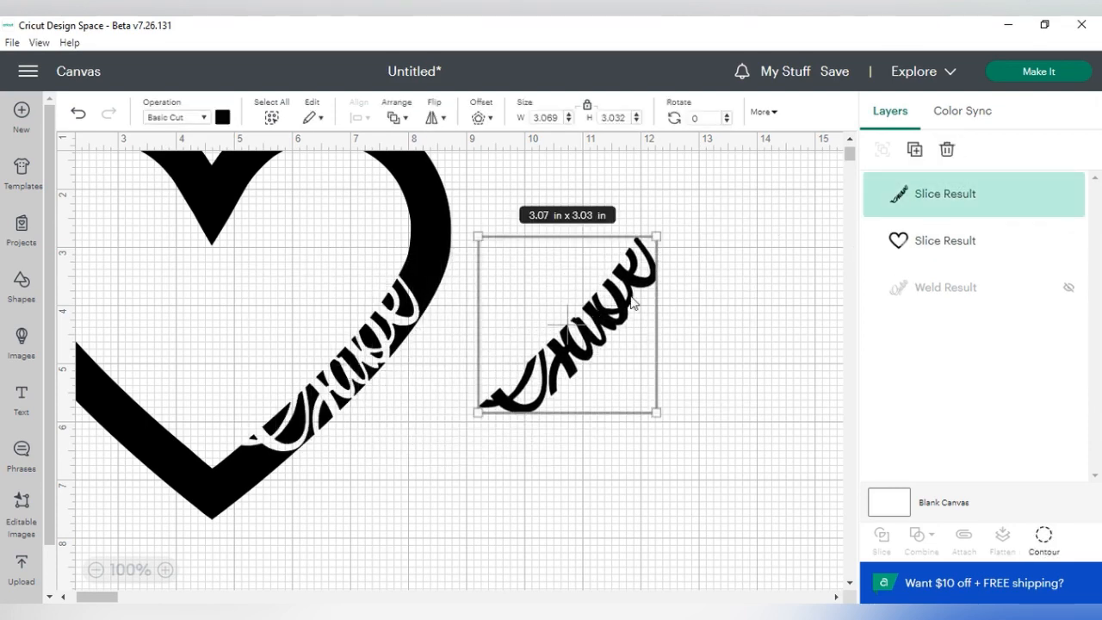
click(947, 150)
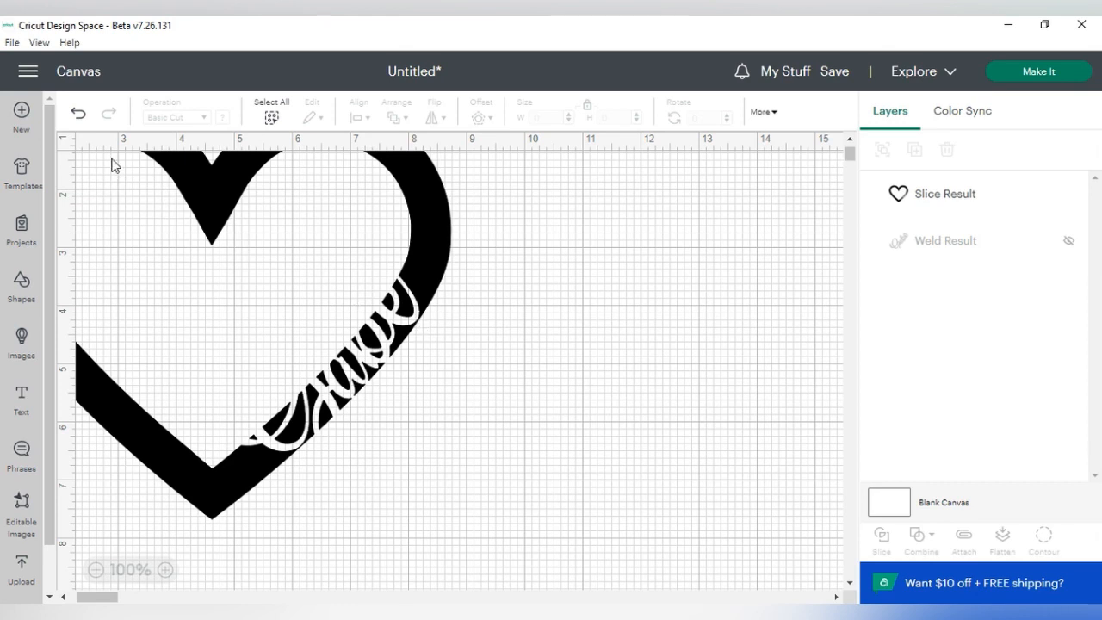
- Undo the piece deletions, the slice, and the hiding, centering and duplication of the welded name
click(77, 114)
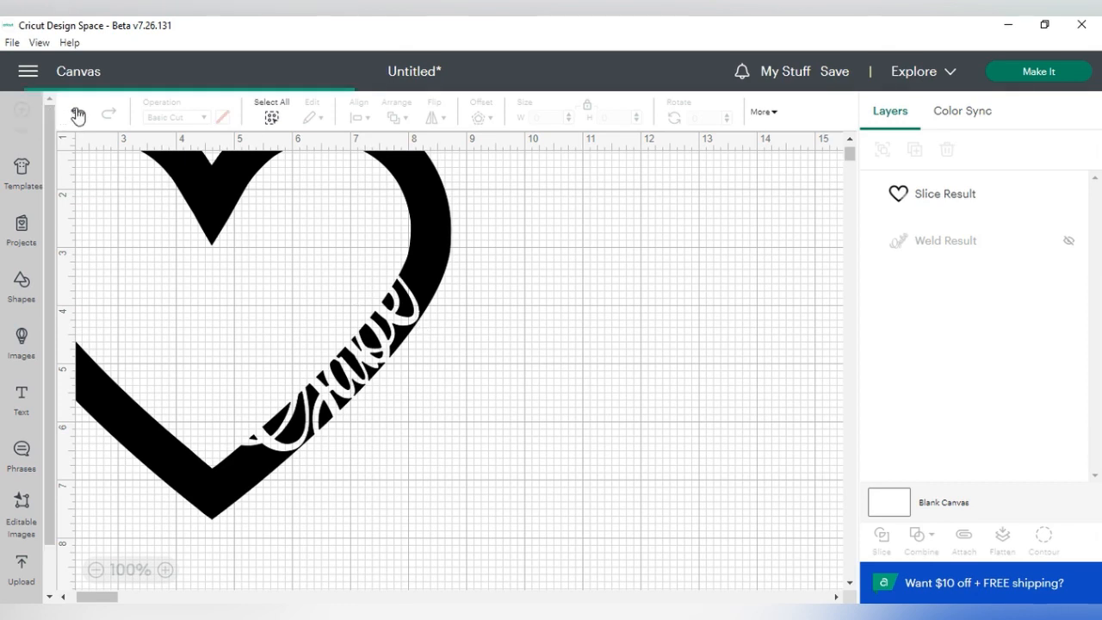
click(77, 115)
click(78, 115)
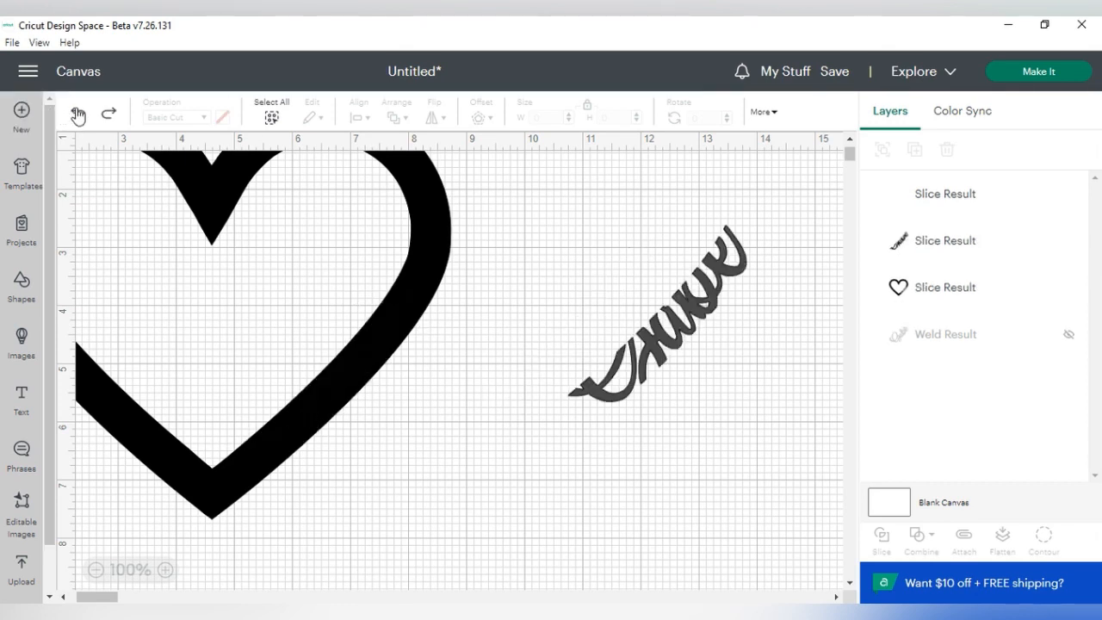
click(77, 115)
click(77, 115)
click(78, 114)
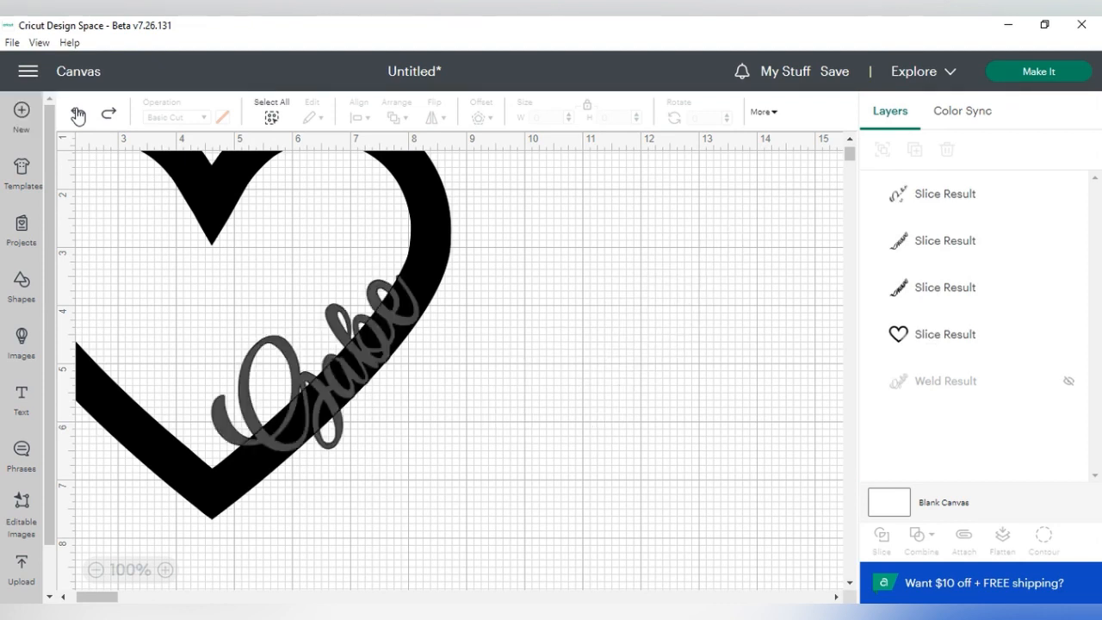
click(77, 114)
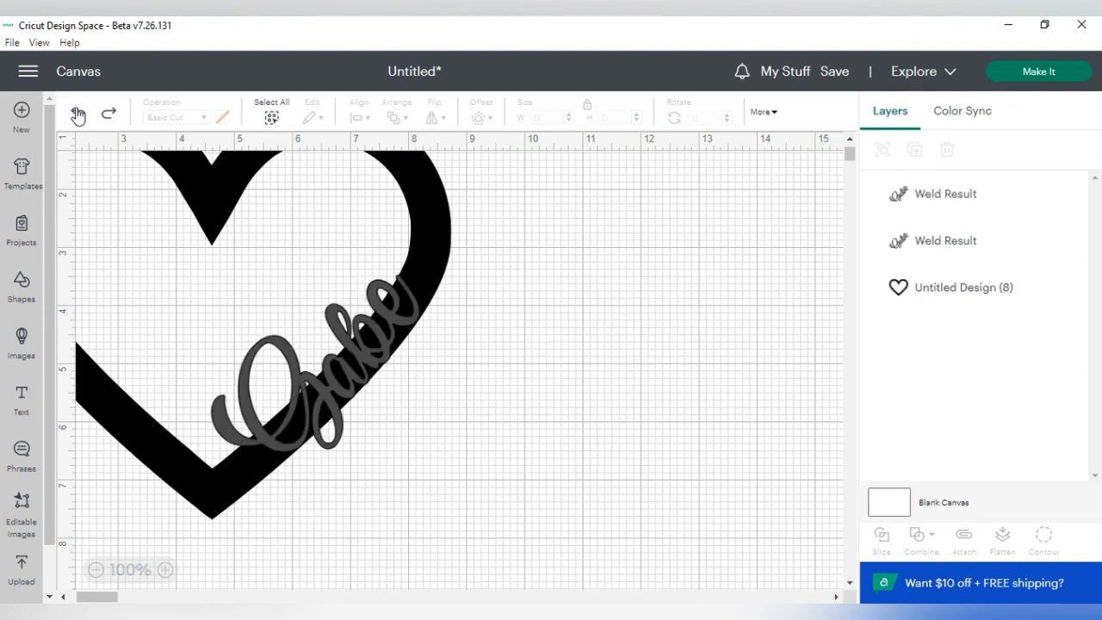
click(78, 115)
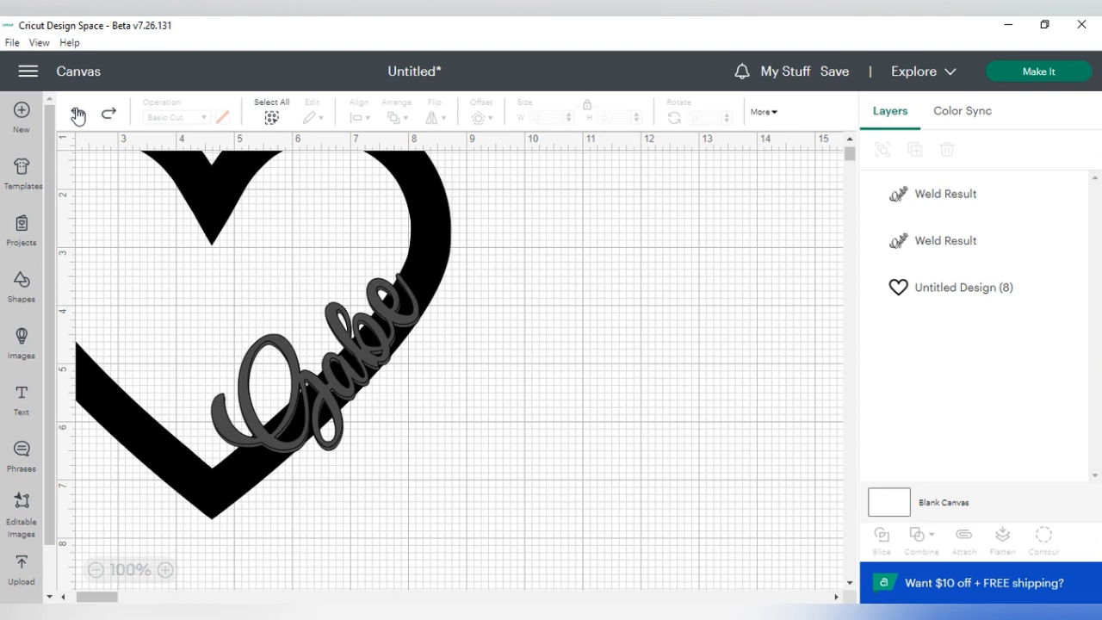
click(78, 114)
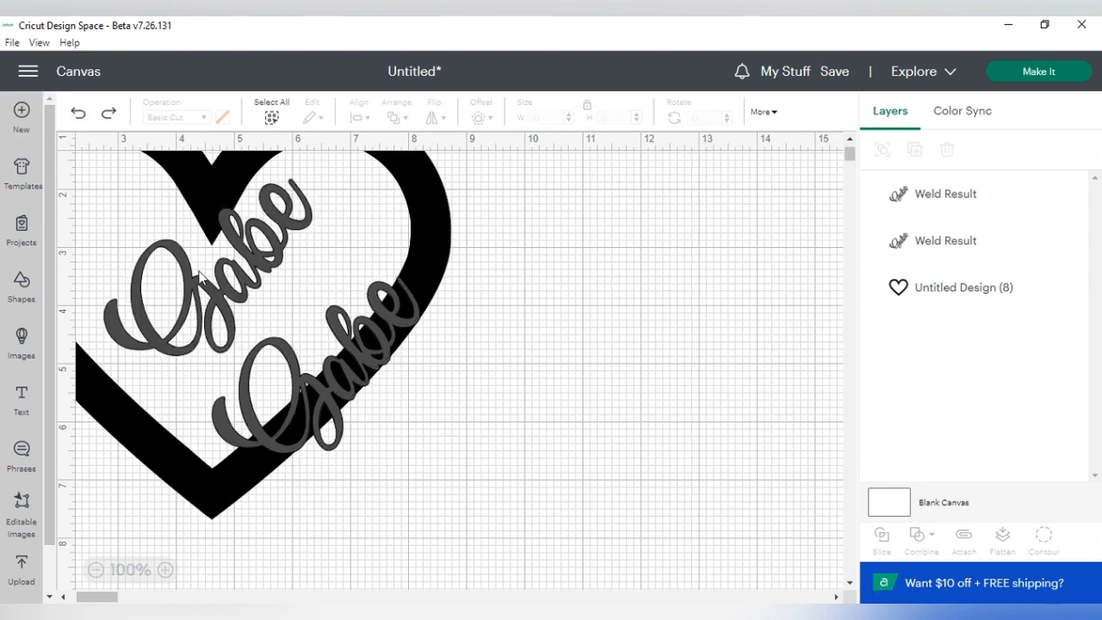
click(77, 115)
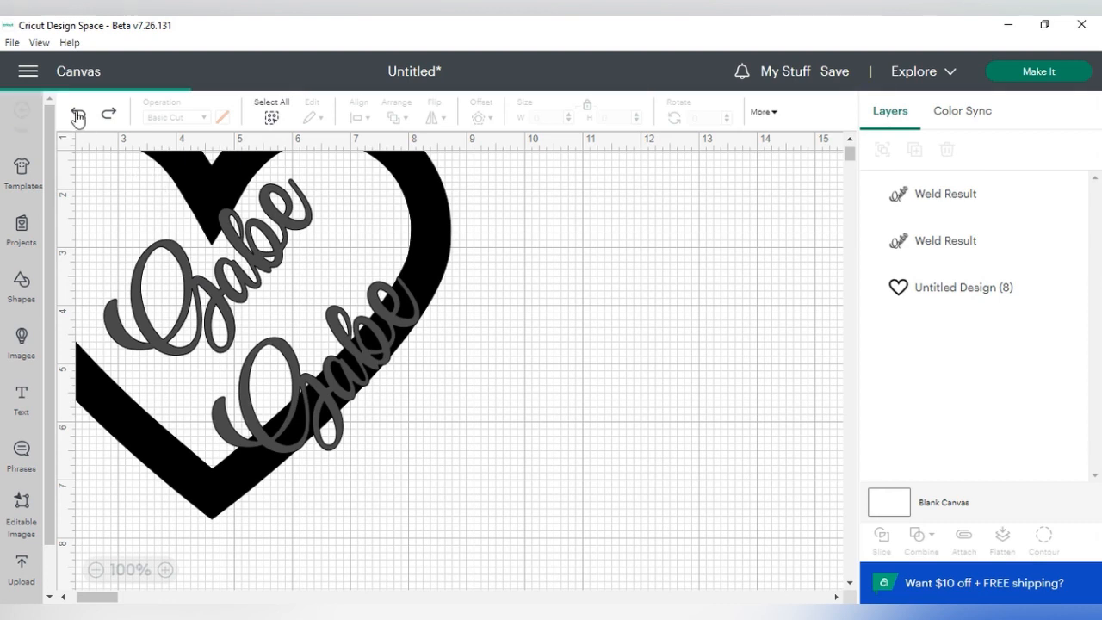
- Undo the weld of the name and set the rotation of its last letter to 309°
click(77, 114)
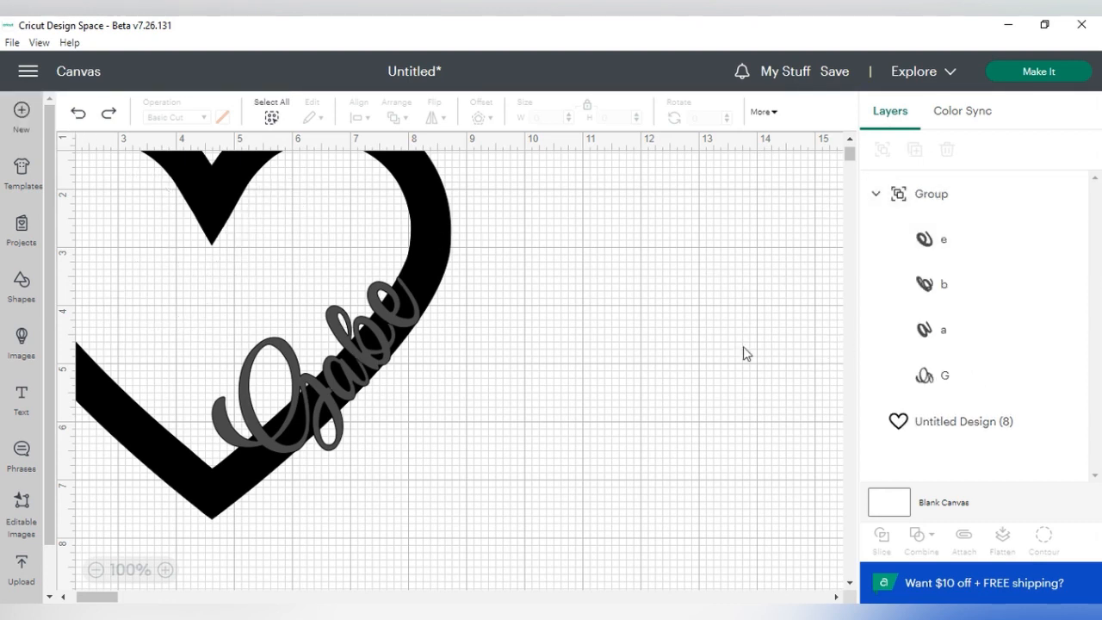
click(415, 326)
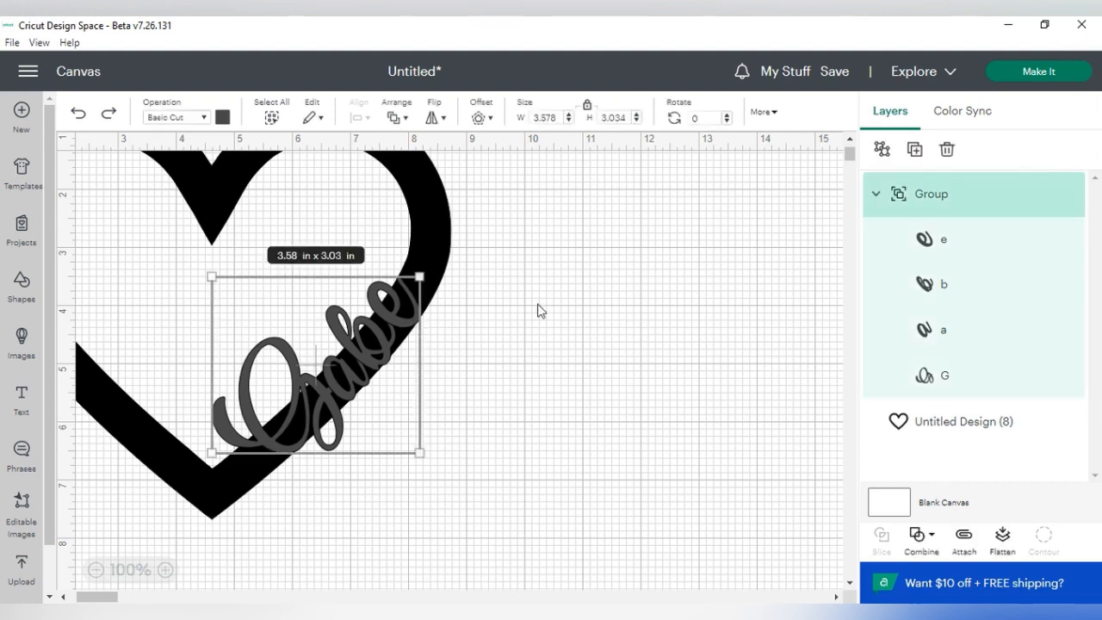
click(960, 242)
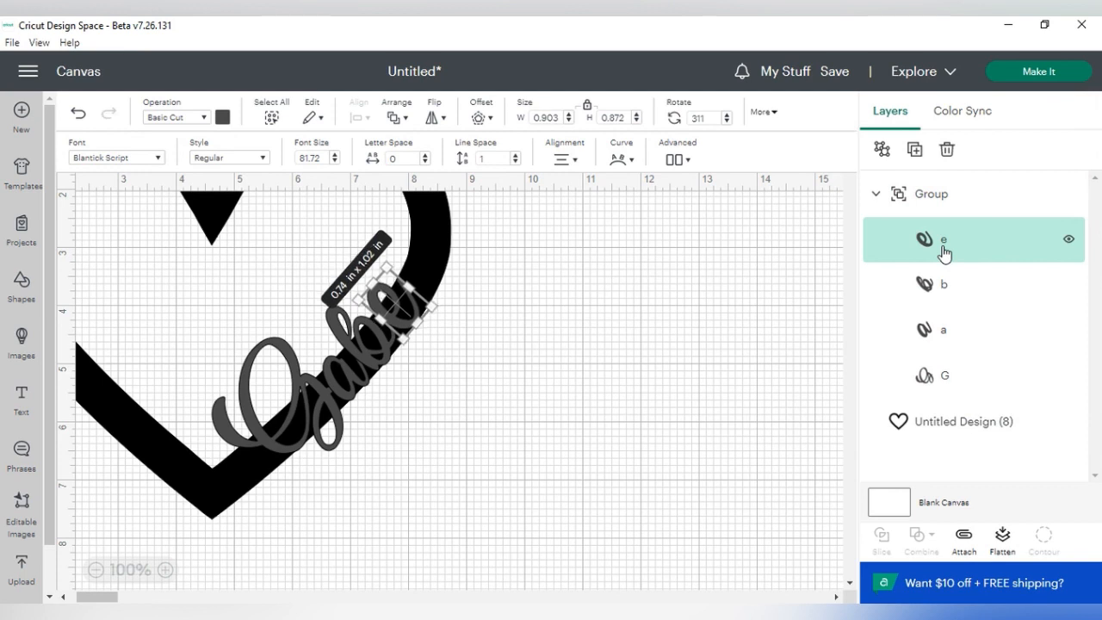
click(576, 290)
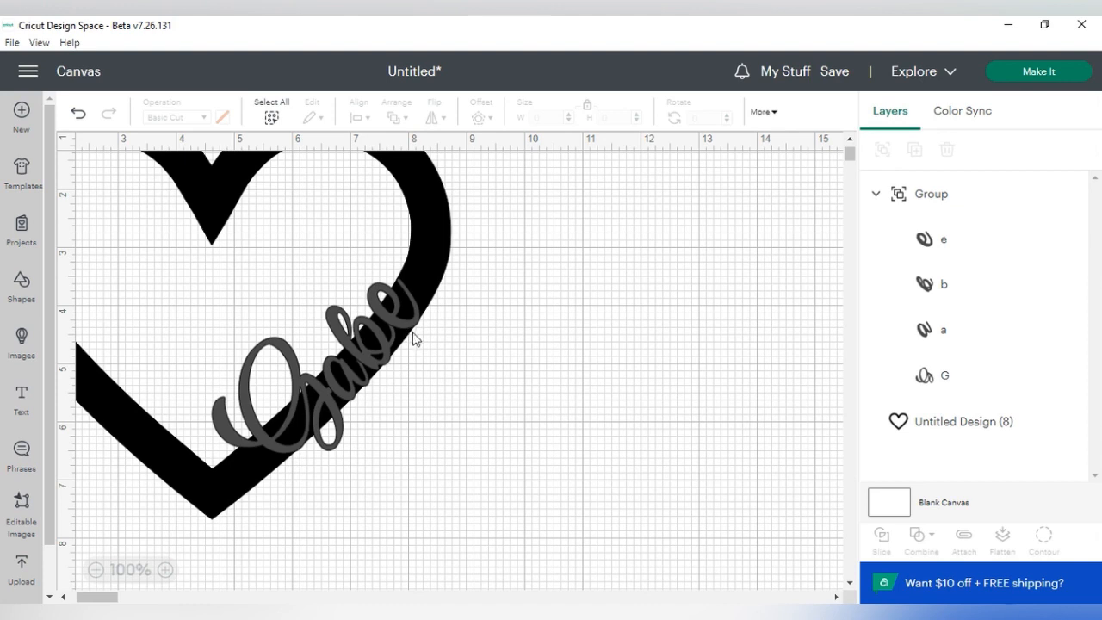
click(399, 290)
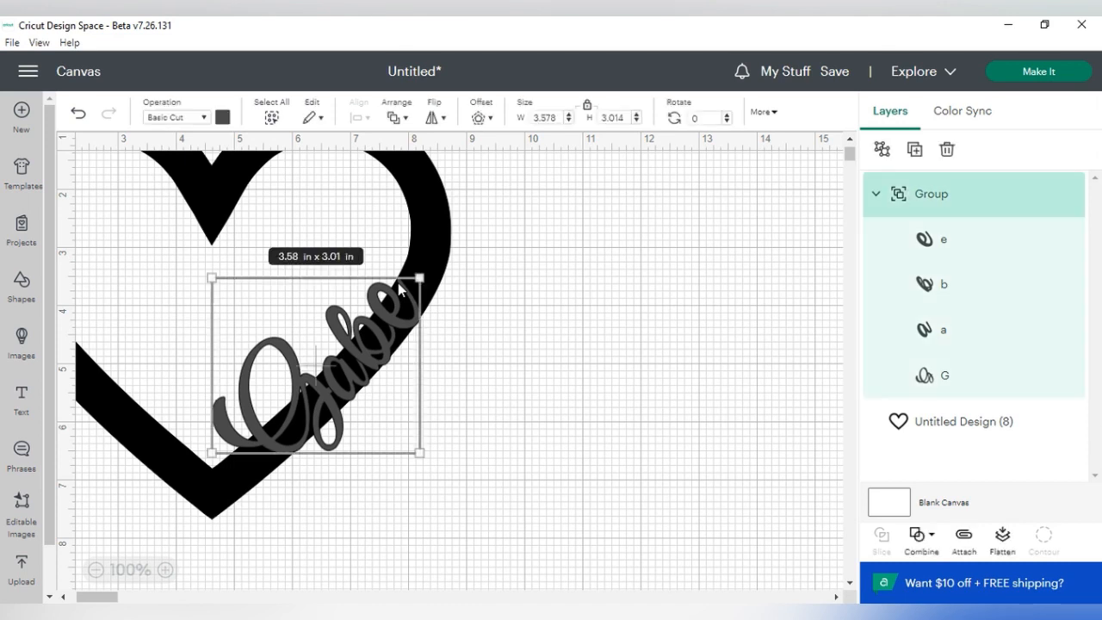
click(923, 242)
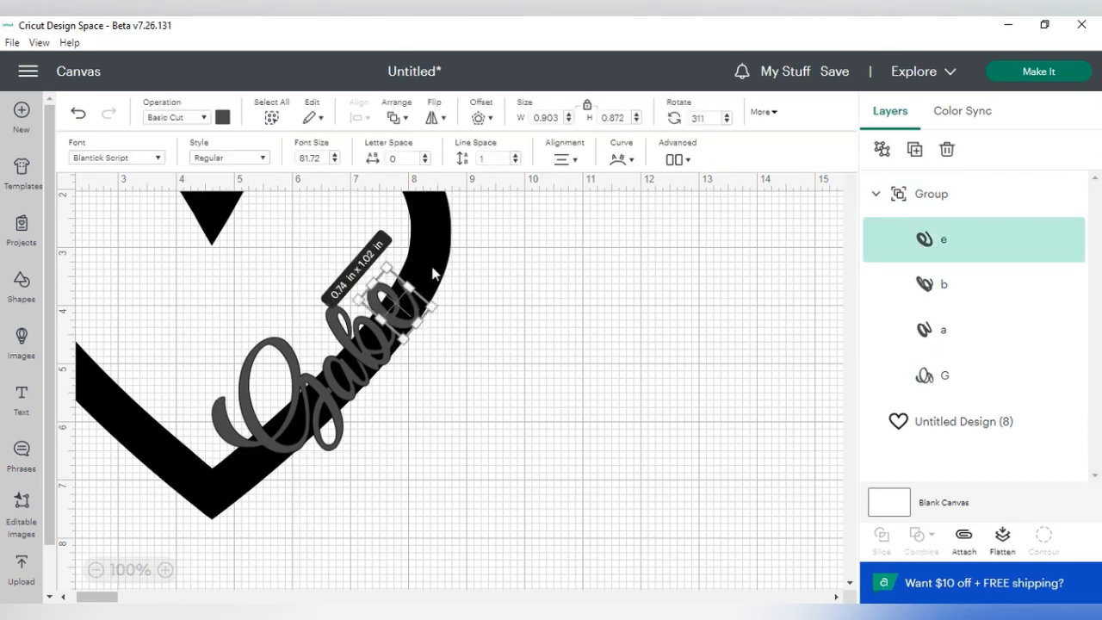
click(727, 123)
click(728, 123)
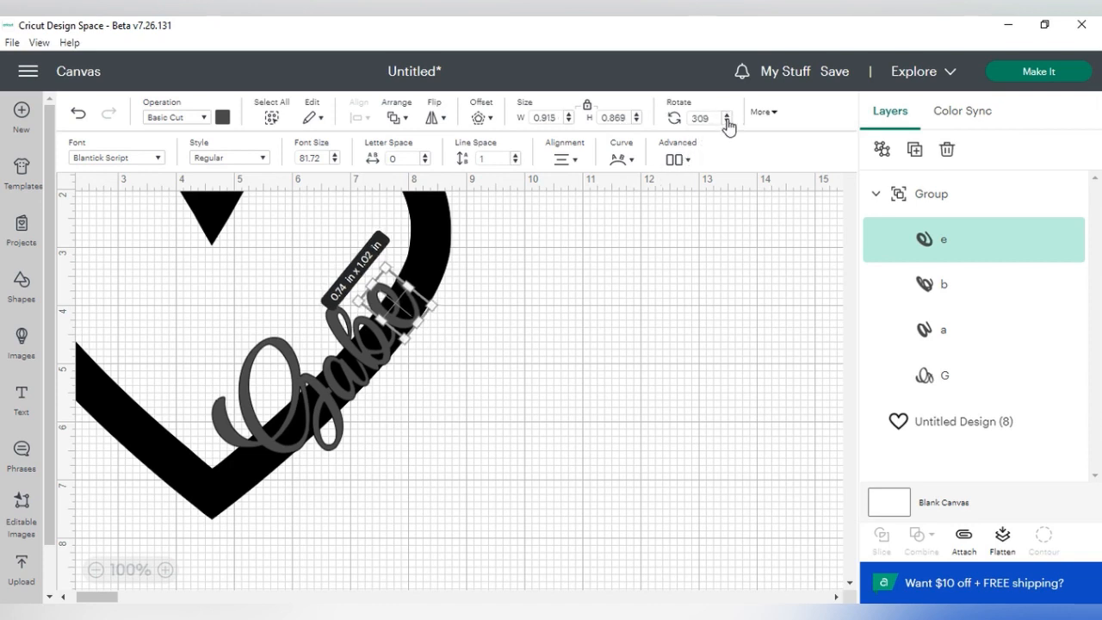
click(701, 250)
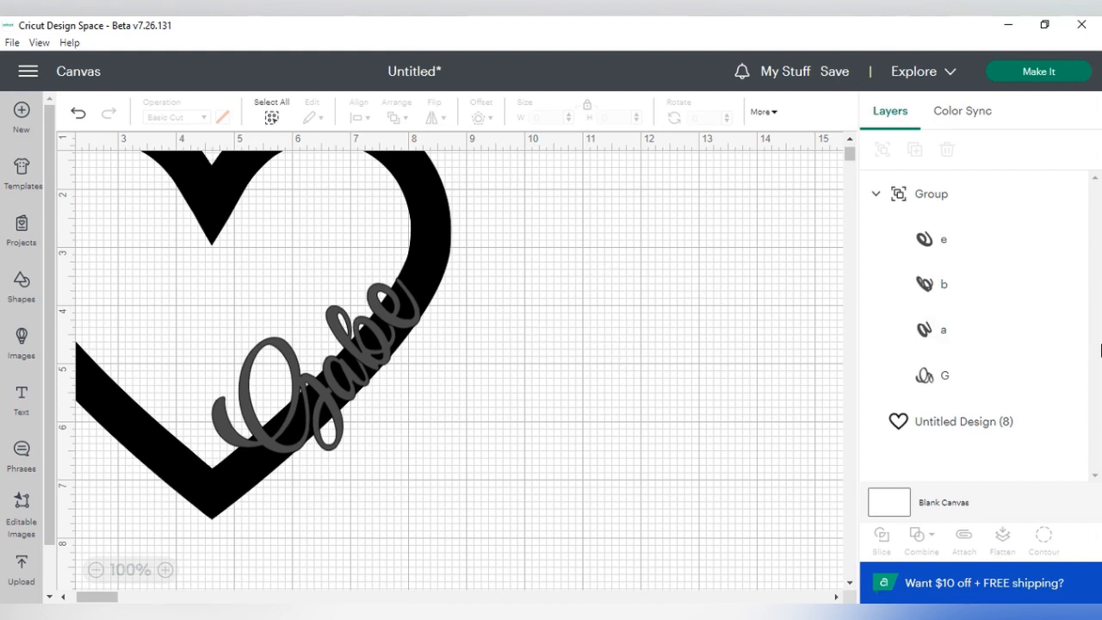
- Weld the name's four letters into a single shape, leaving the heart outline out
click(984, 255)
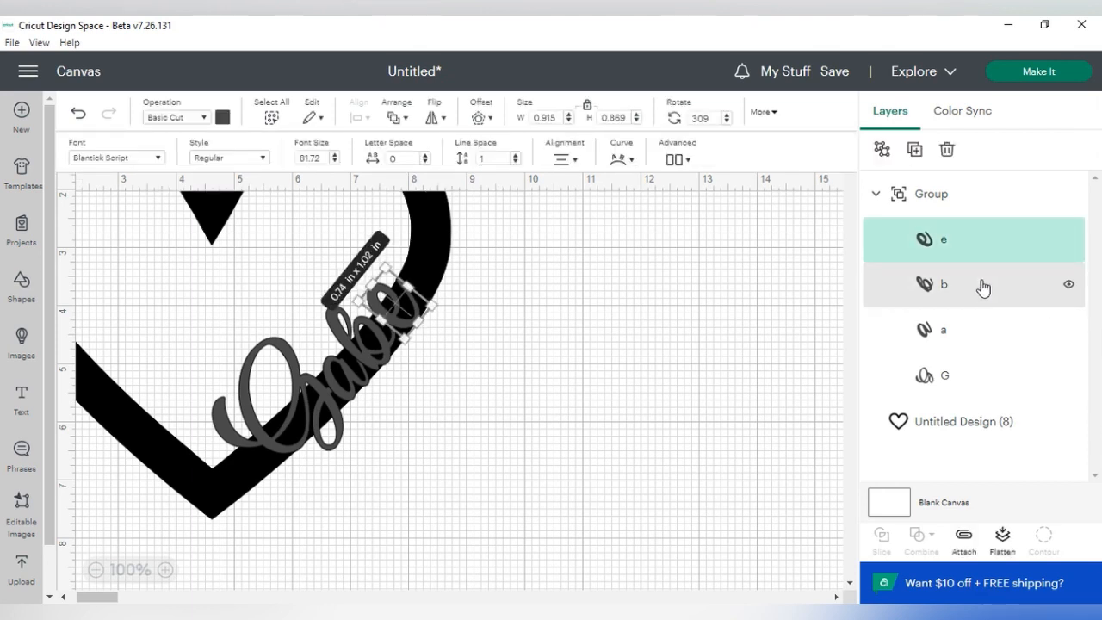
shift+click(983, 285)
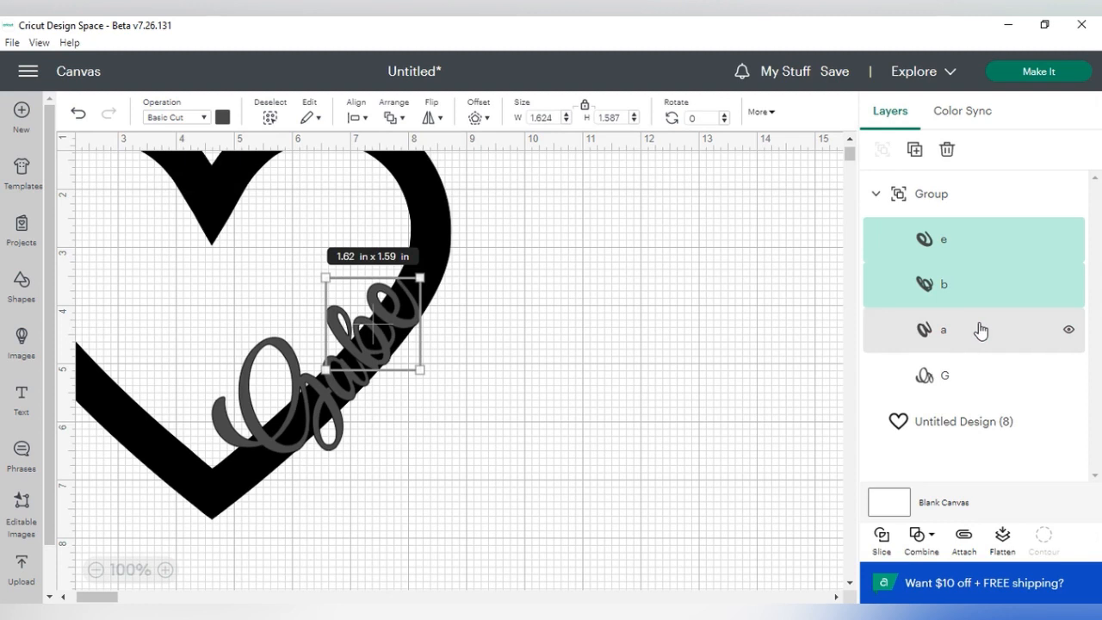
shift+click(979, 330)
shift+click(965, 377)
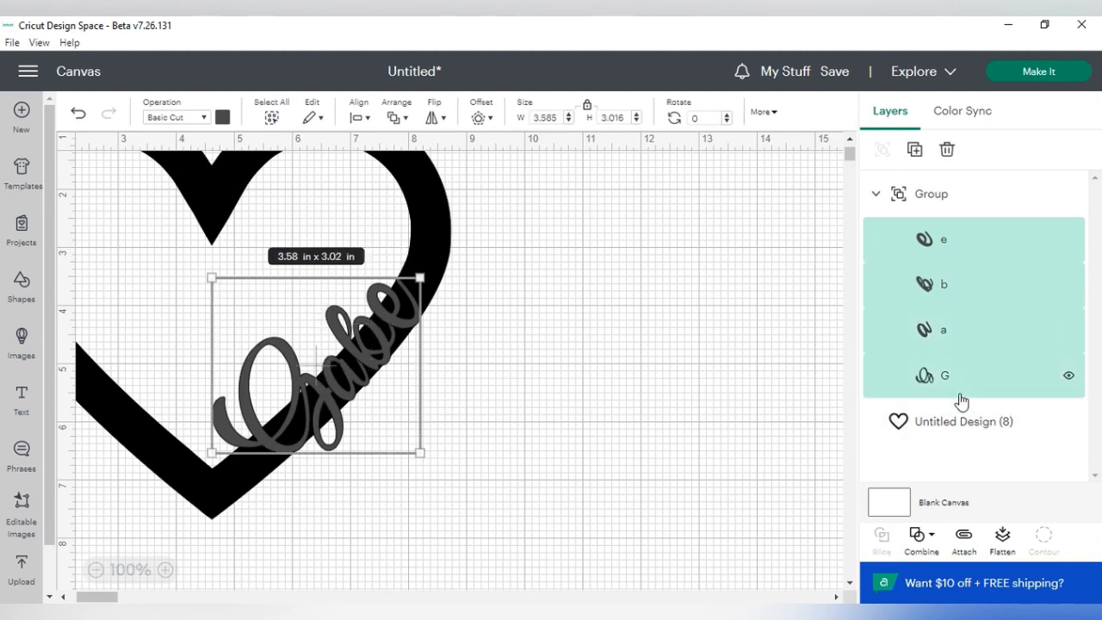
click(934, 536)
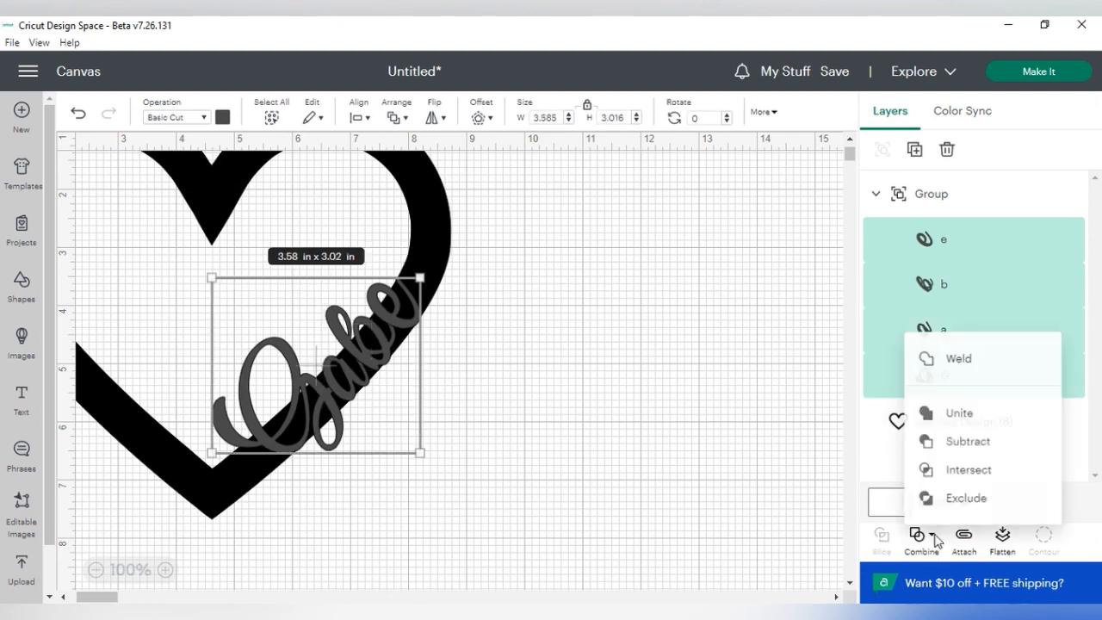
click(955, 361)
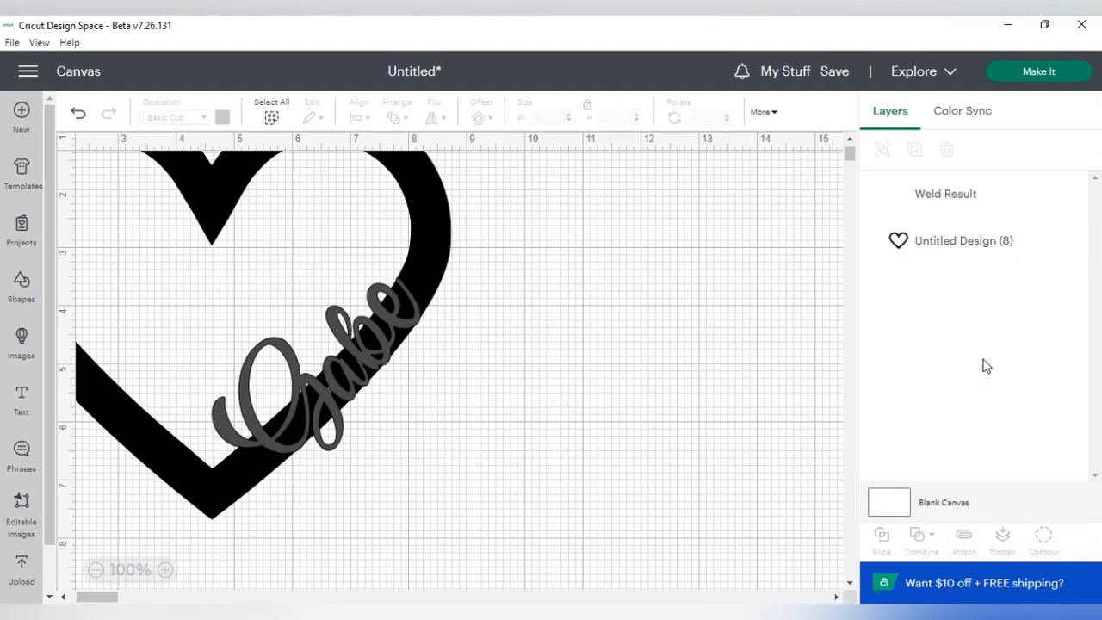
- Duplicate the welded name, move the copy over the original, and align the two copies on their centers
click(964, 204)
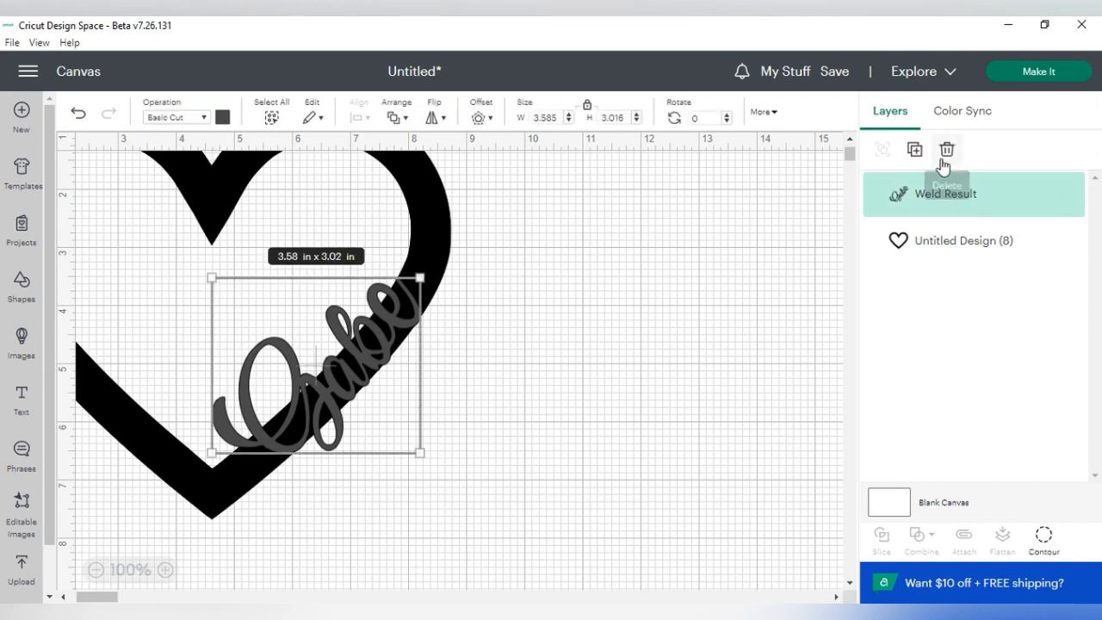
click(916, 150)
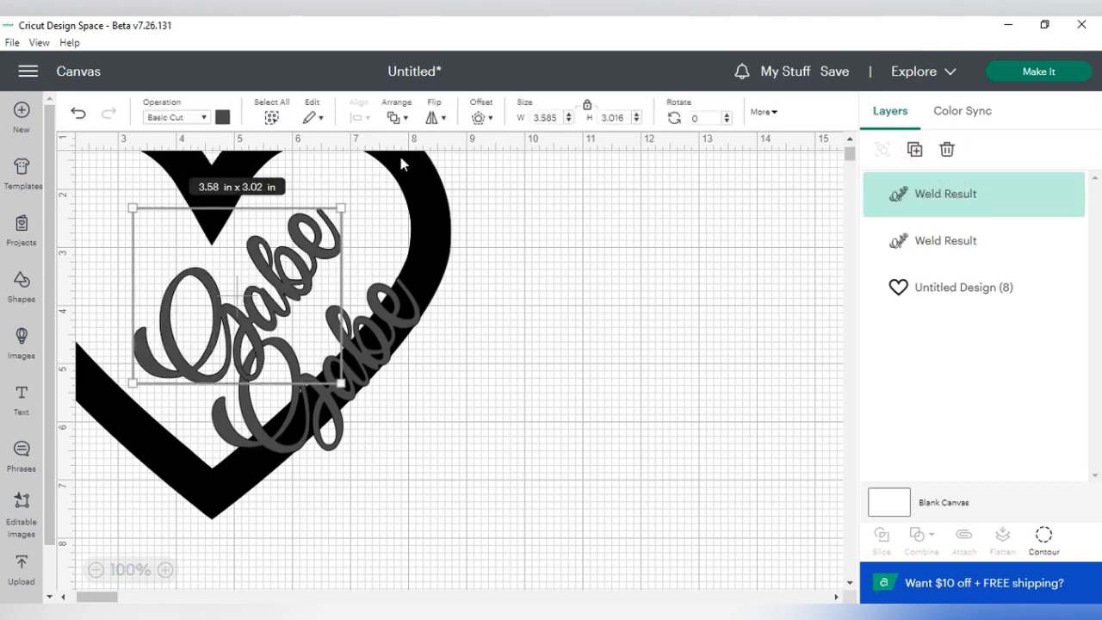
drag(296, 270, 376, 341)
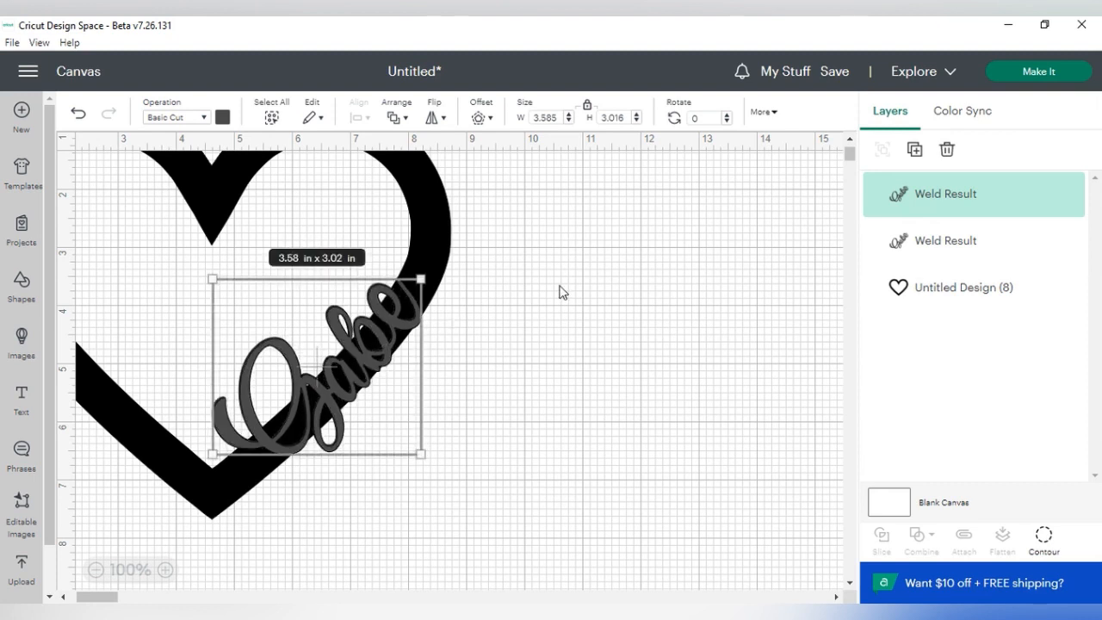
shift+click(957, 244)
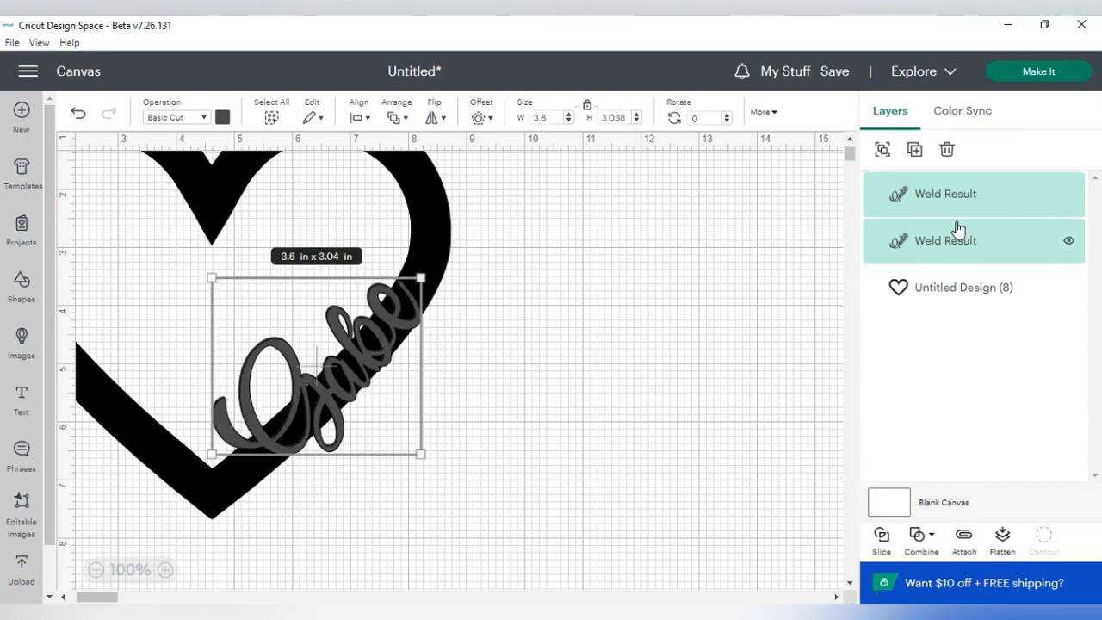
click(368, 118)
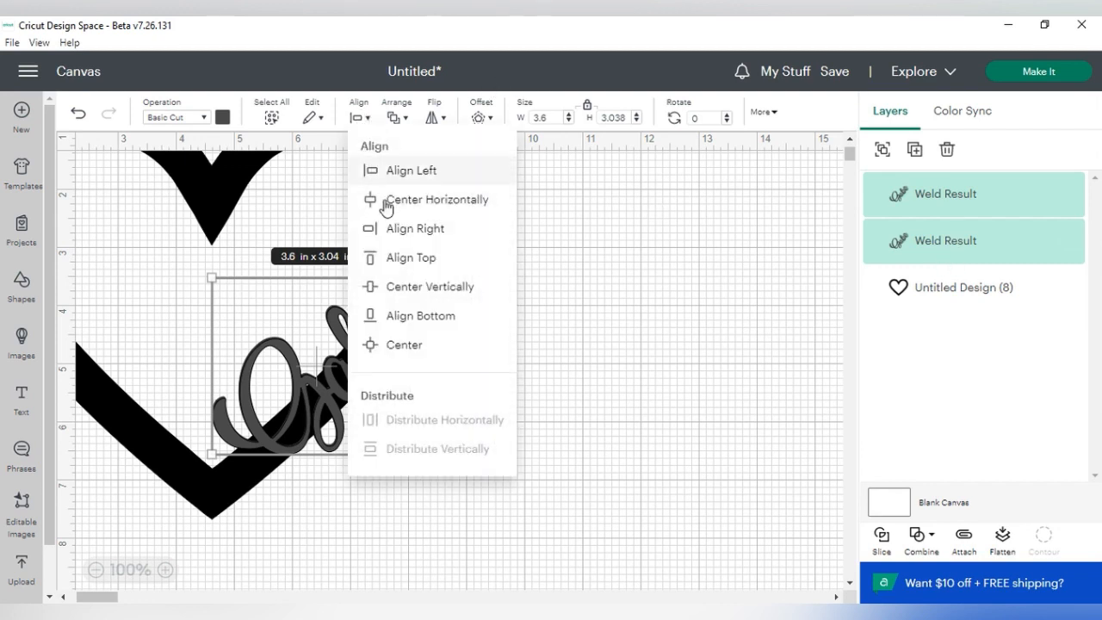
click(396, 346)
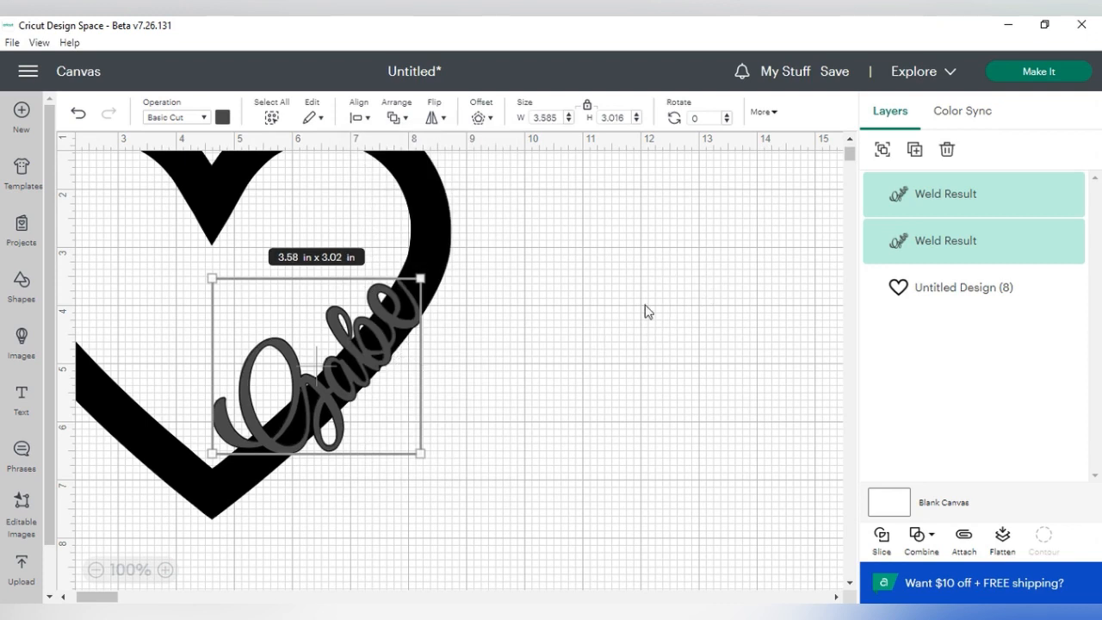
- Hide the upper copy of the welded name and slice the other copy out of the heart outline
click(1068, 196)
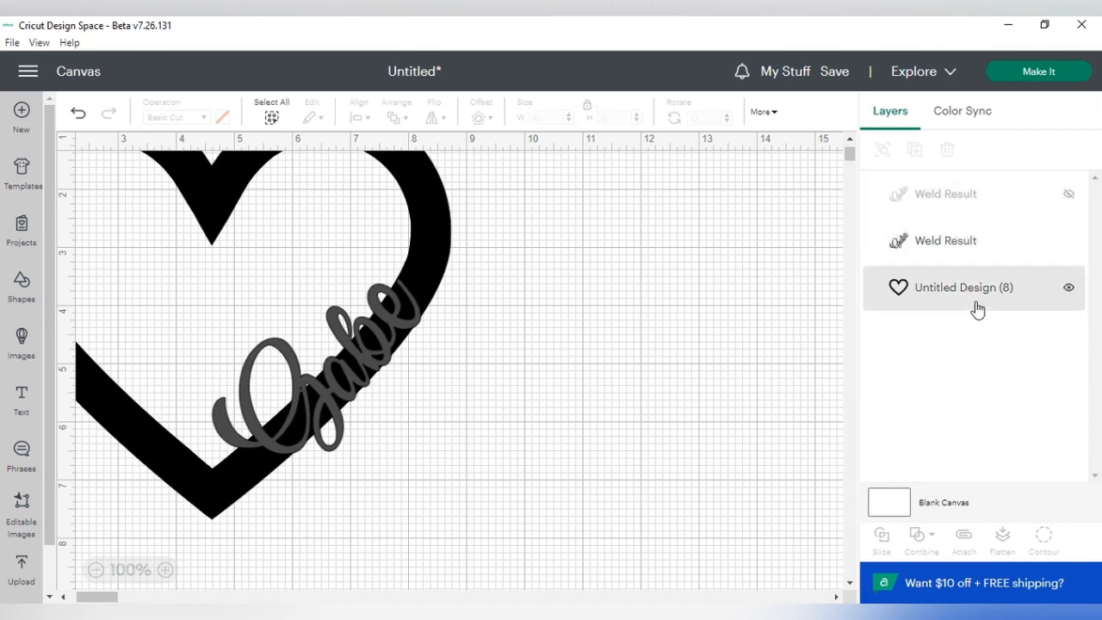
click(969, 247)
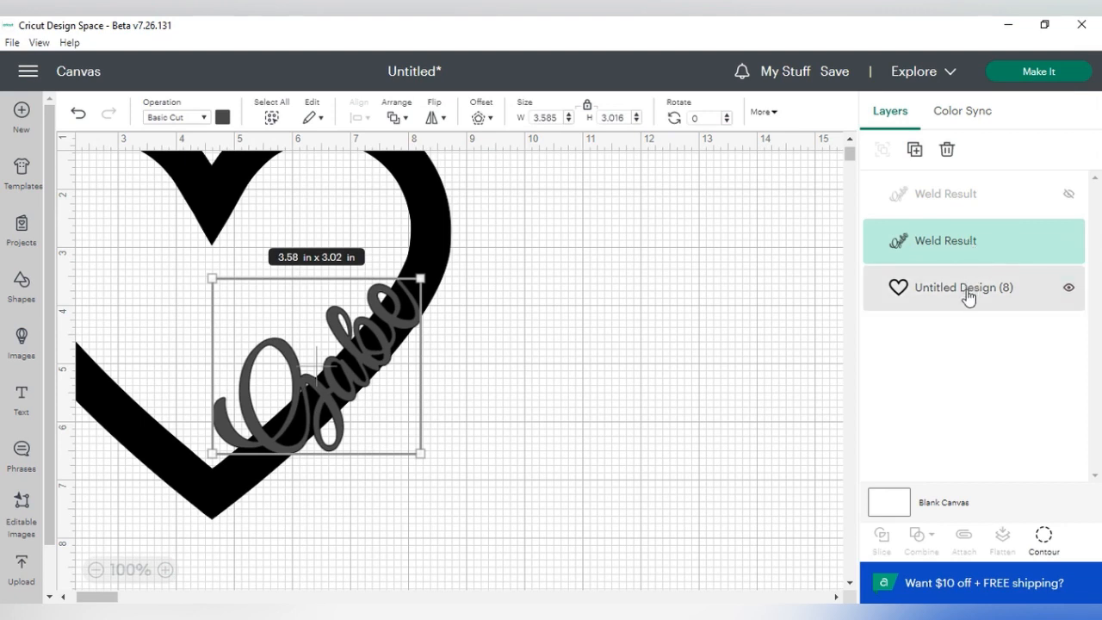
shift+click(968, 293)
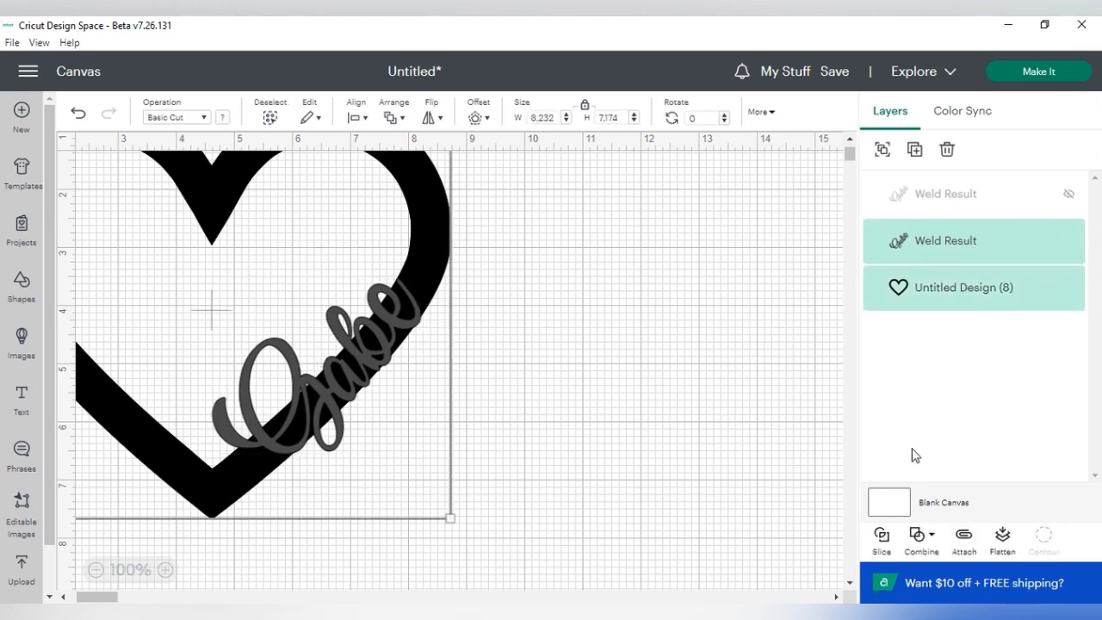
click(882, 539)
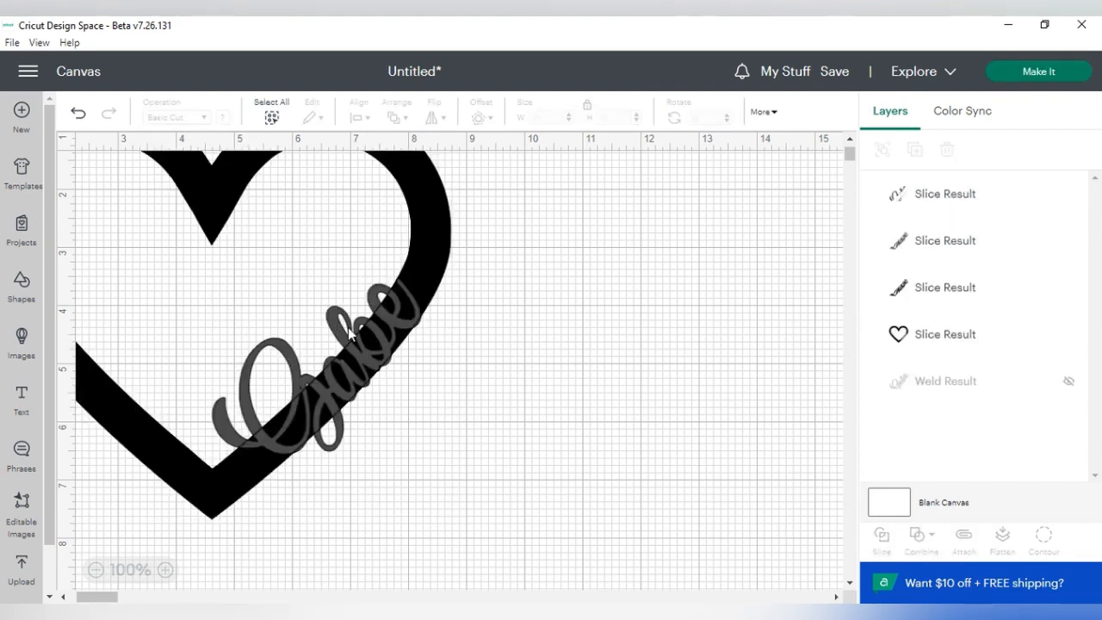
- Pull the three loose slice pieces of the name off the heart into the empty canvas area
drag(349, 332, 646, 301)
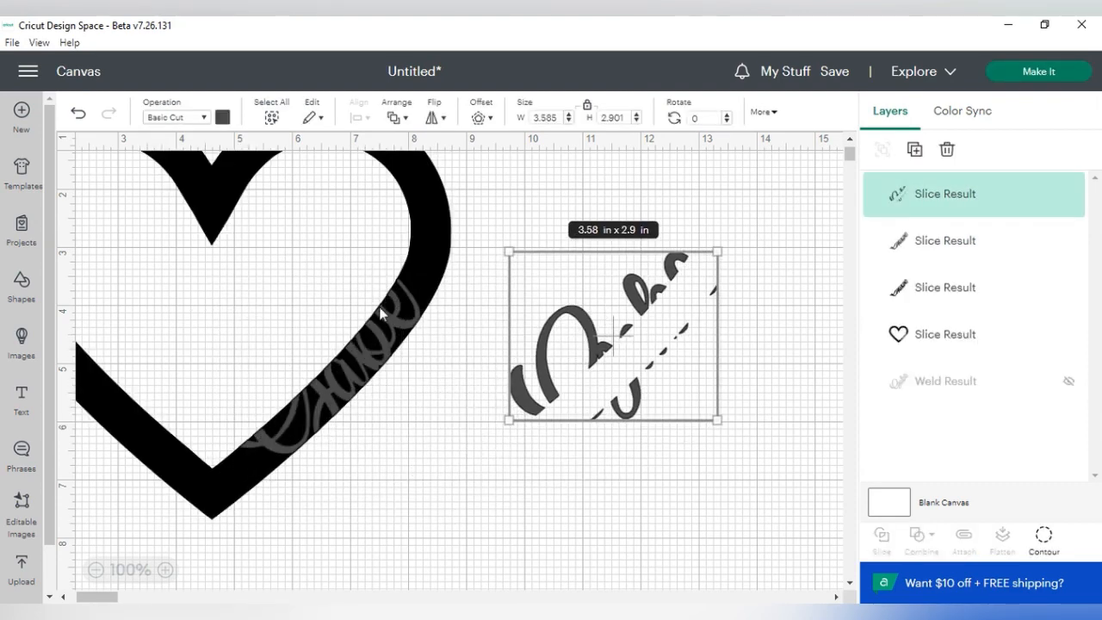
drag(374, 325, 596, 440)
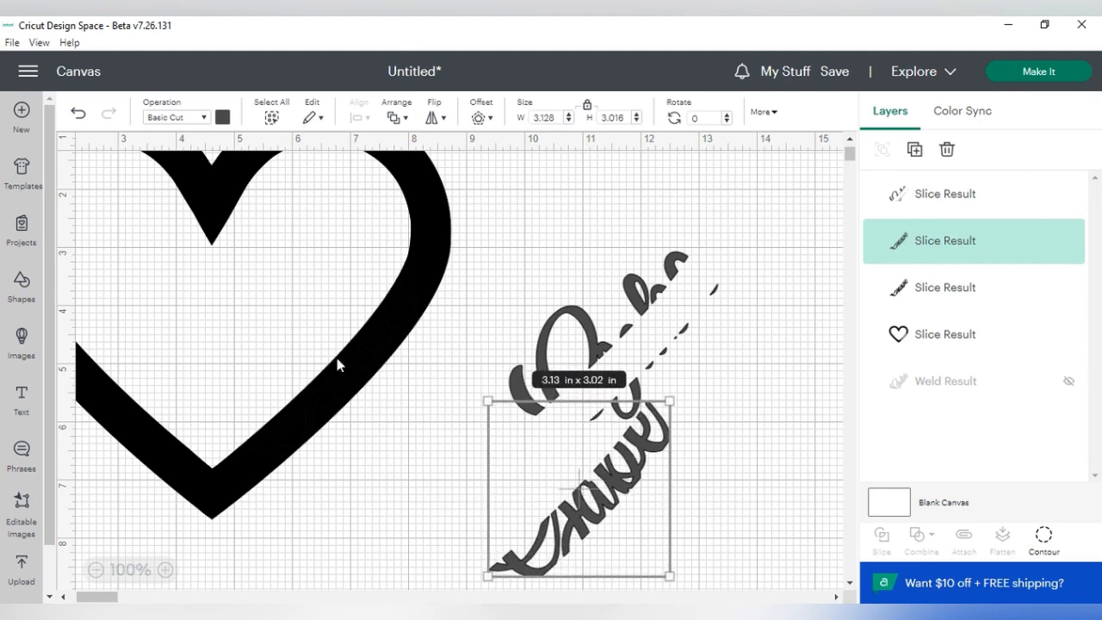
drag(349, 370, 653, 494)
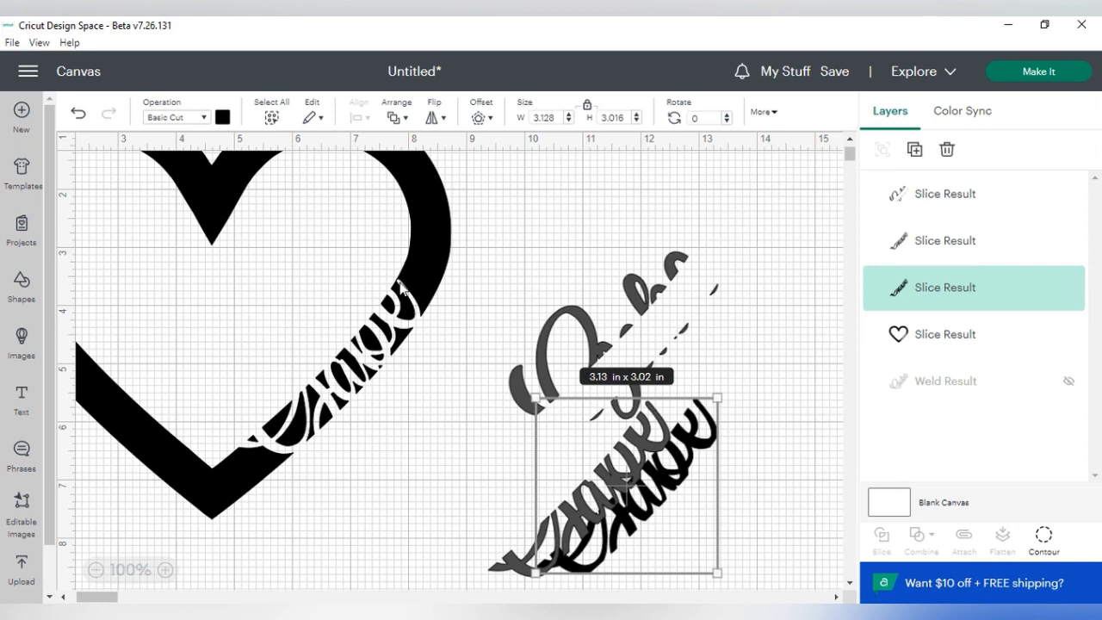
- Undo the piece moves, the slice, and the duplication and weld of the name, back to its separate grouped letters
click(79, 117)
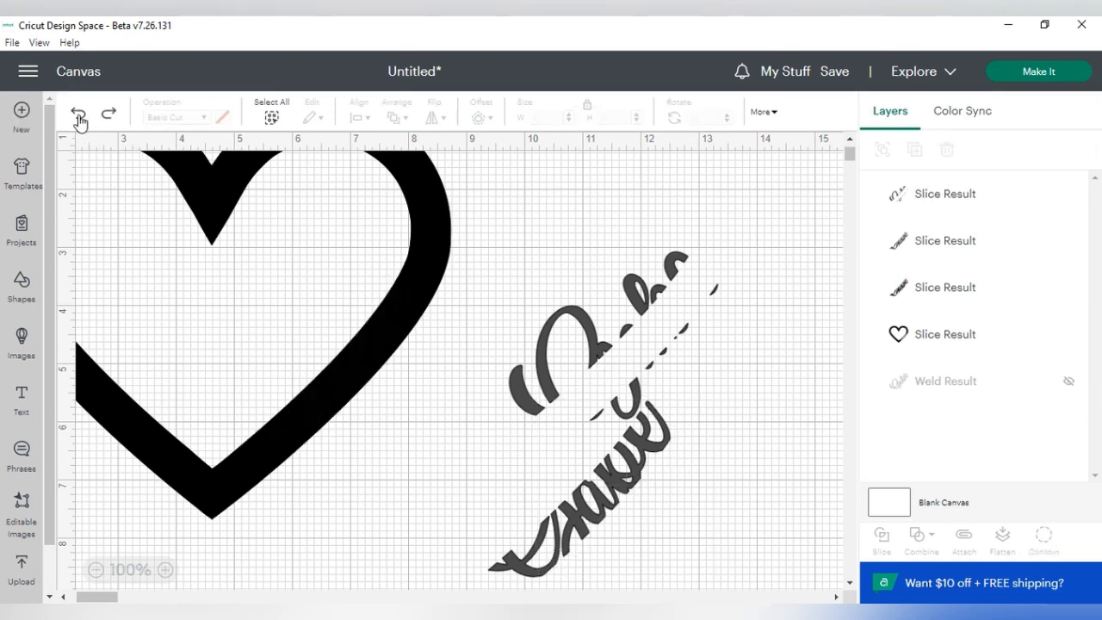
click(78, 117)
click(79, 118)
click(78, 117)
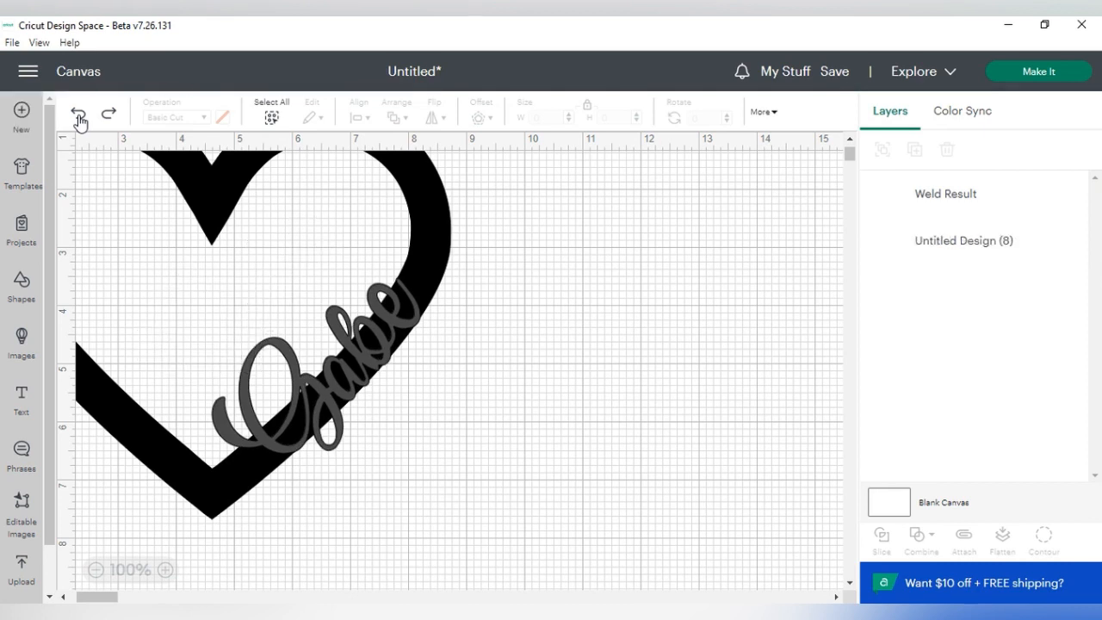
click(78, 117)
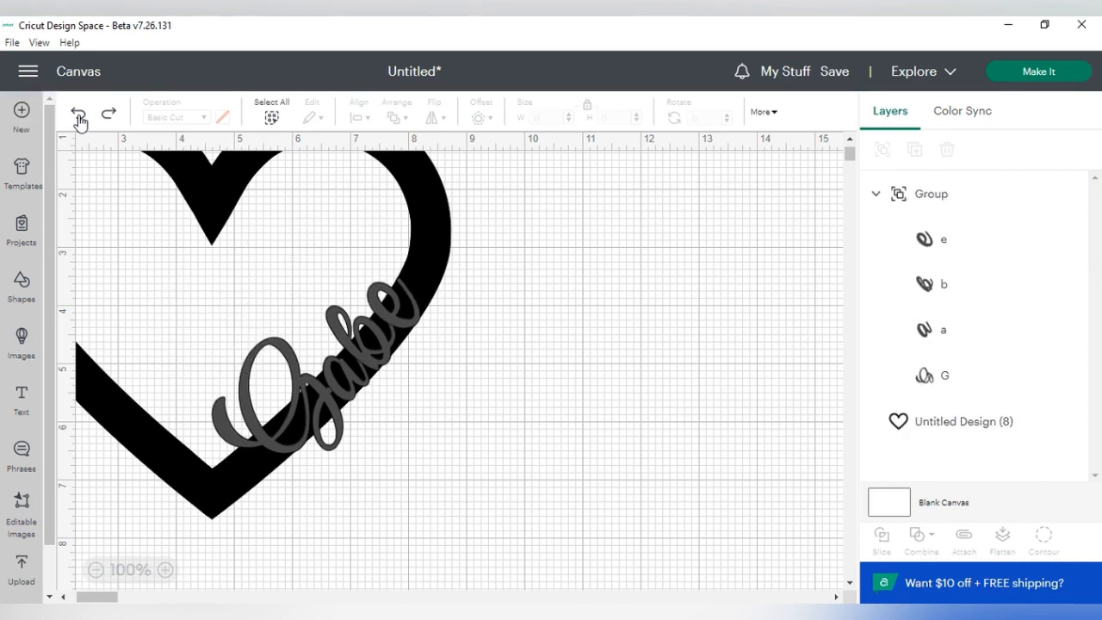
- Enlarge the name's last letter slightly, to about 0.76 × 1.05 in
click(409, 325)
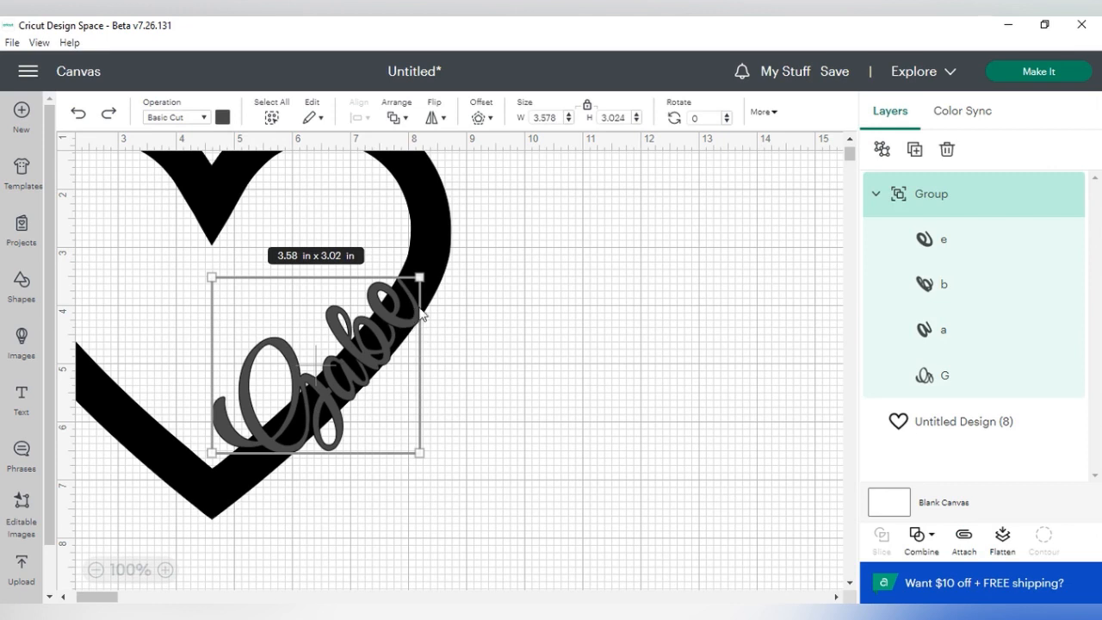
click(927, 244)
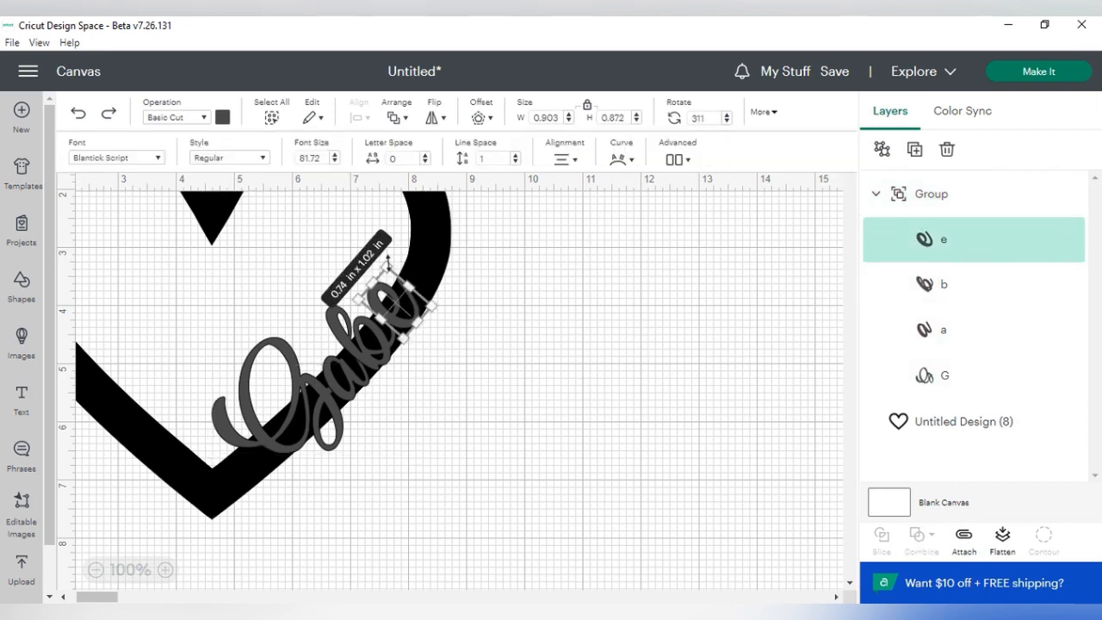
drag(388, 261, 387, 259)
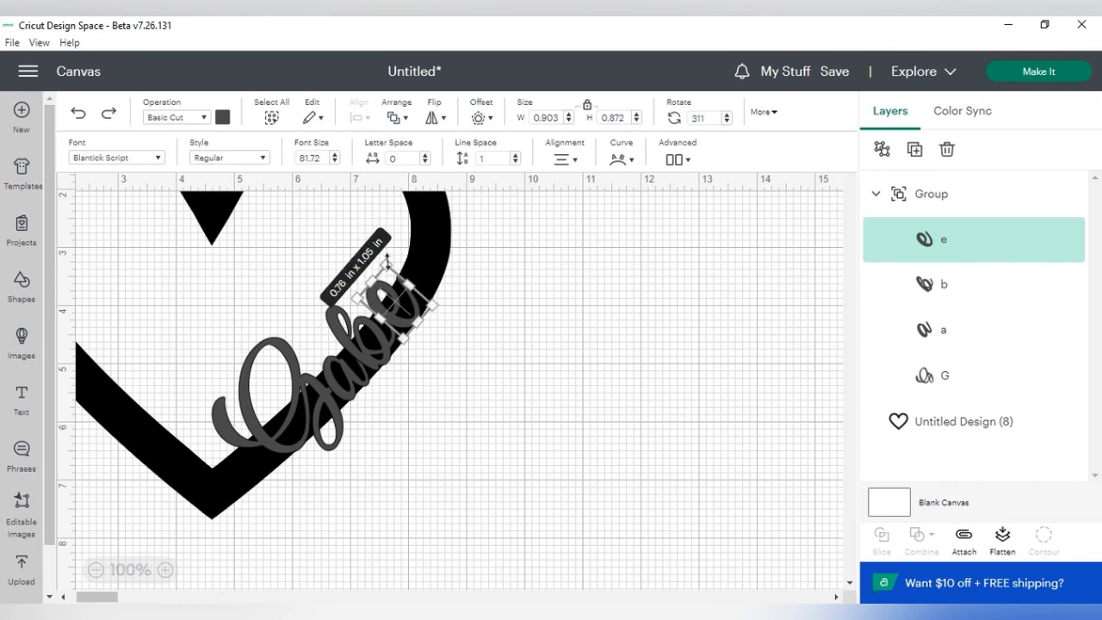
click(525, 315)
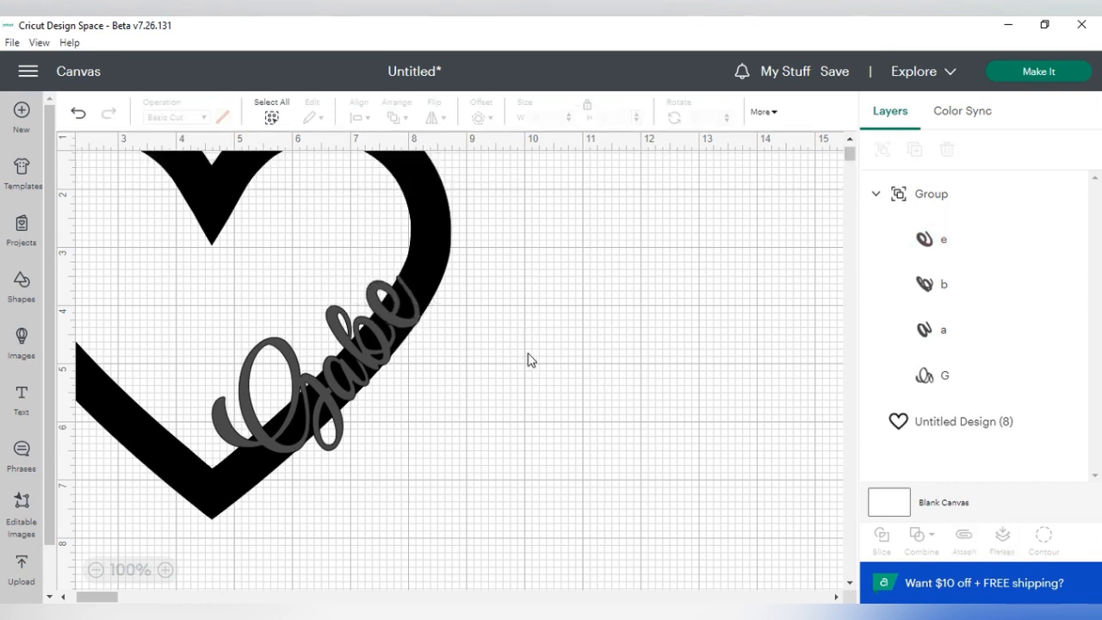
- Set the rotation of the enlarged last letter to 309°
click(385, 295)
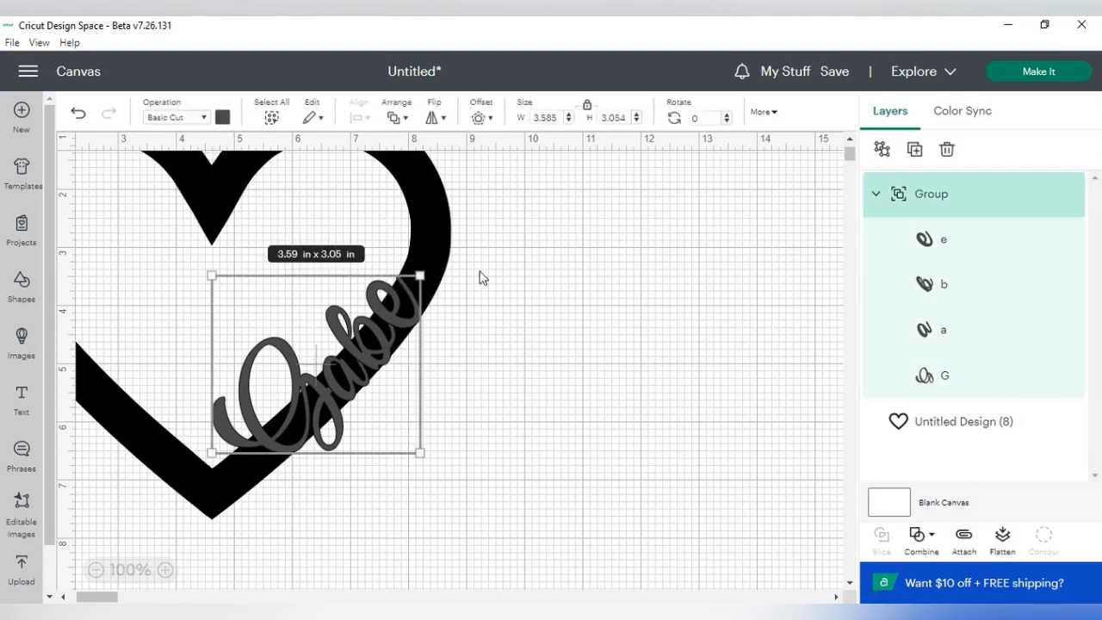
click(929, 255)
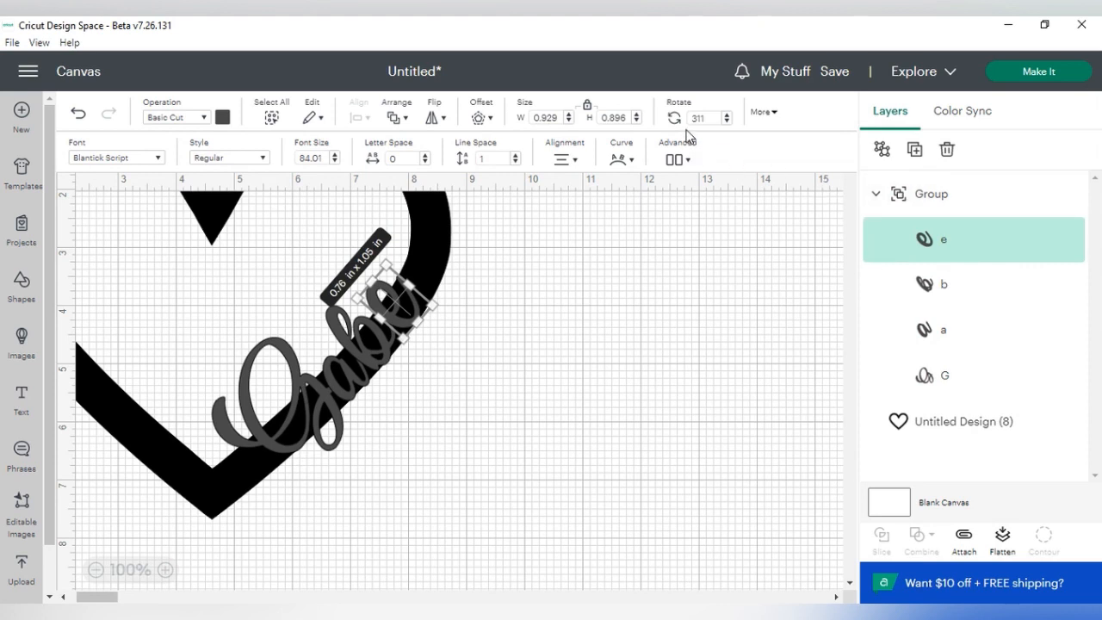
click(726, 122)
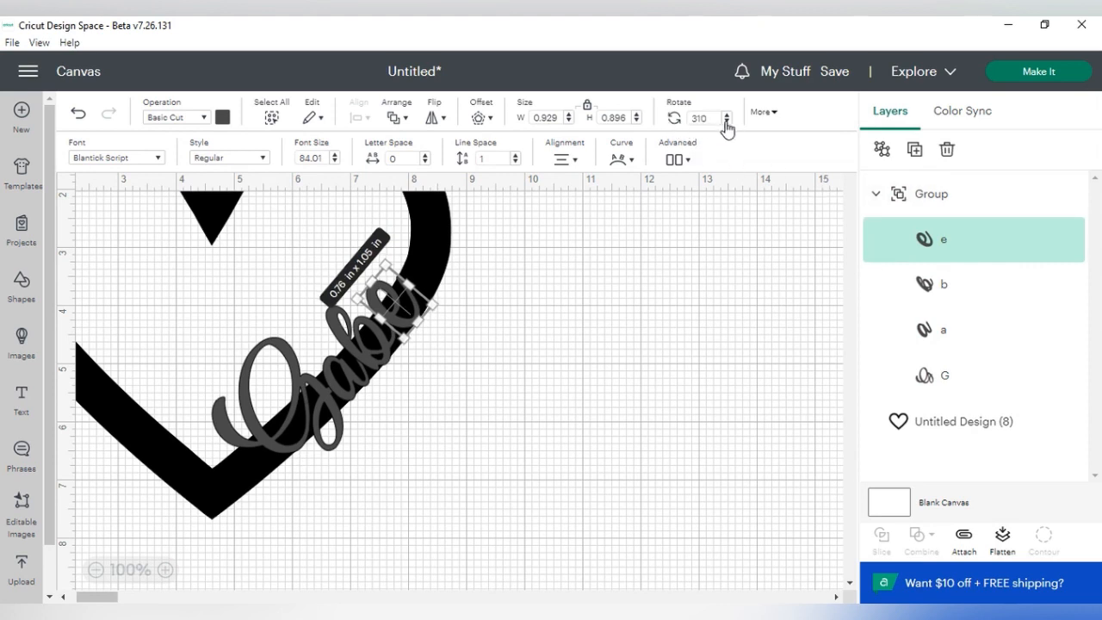
click(726, 123)
click(648, 247)
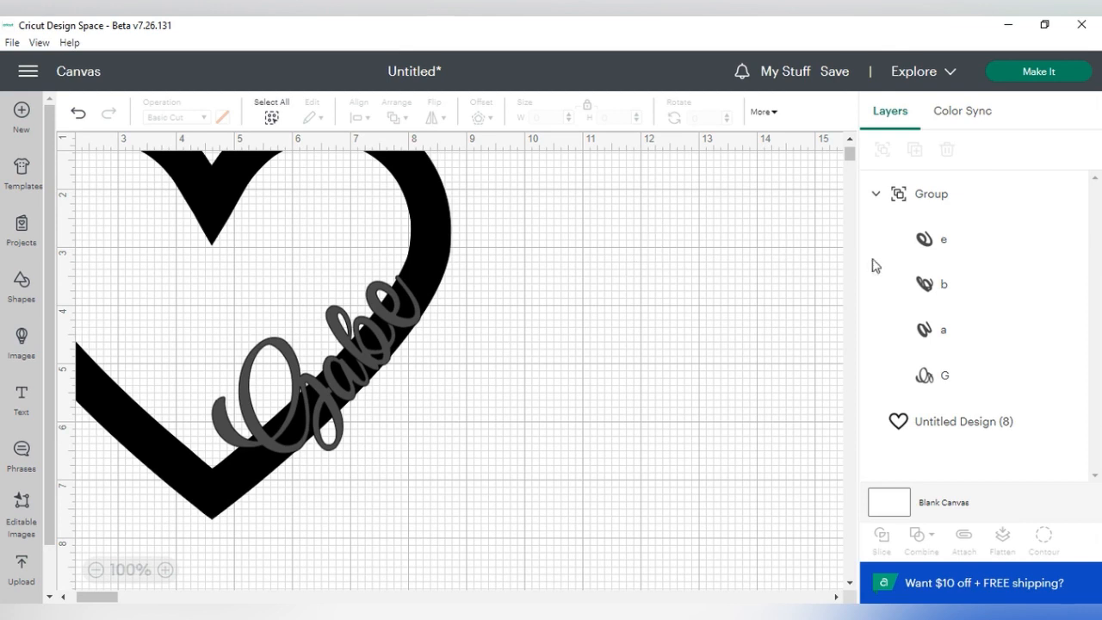
- Weld the name's four letters into a single shape, leaving the heart outline out
click(936, 250)
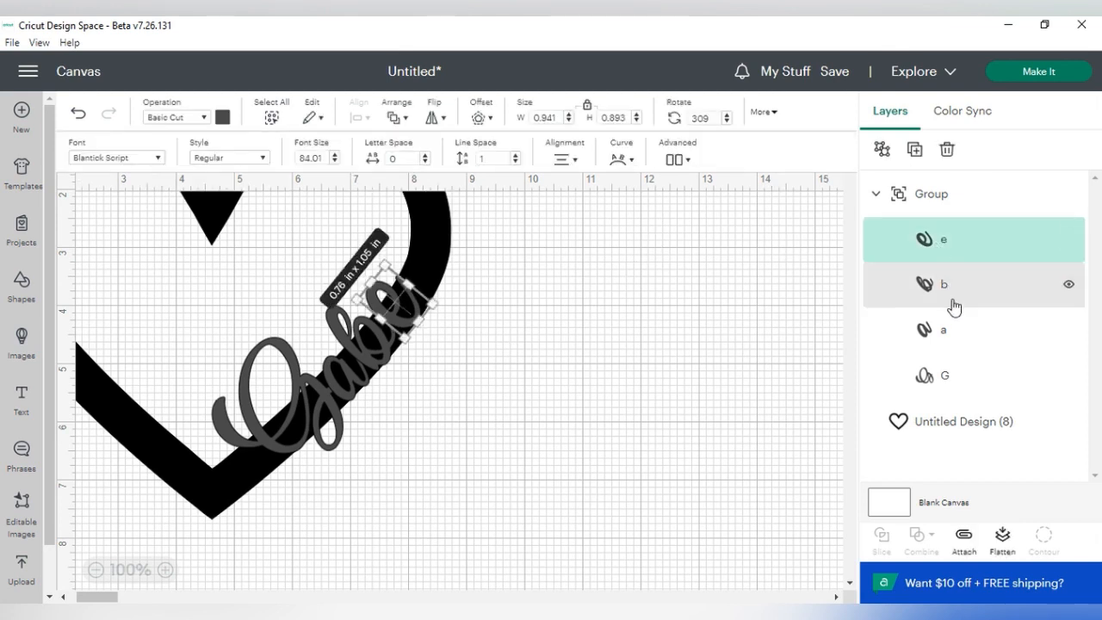
shift+click(949, 296)
shift+click(955, 340)
shift+click(950, 379)
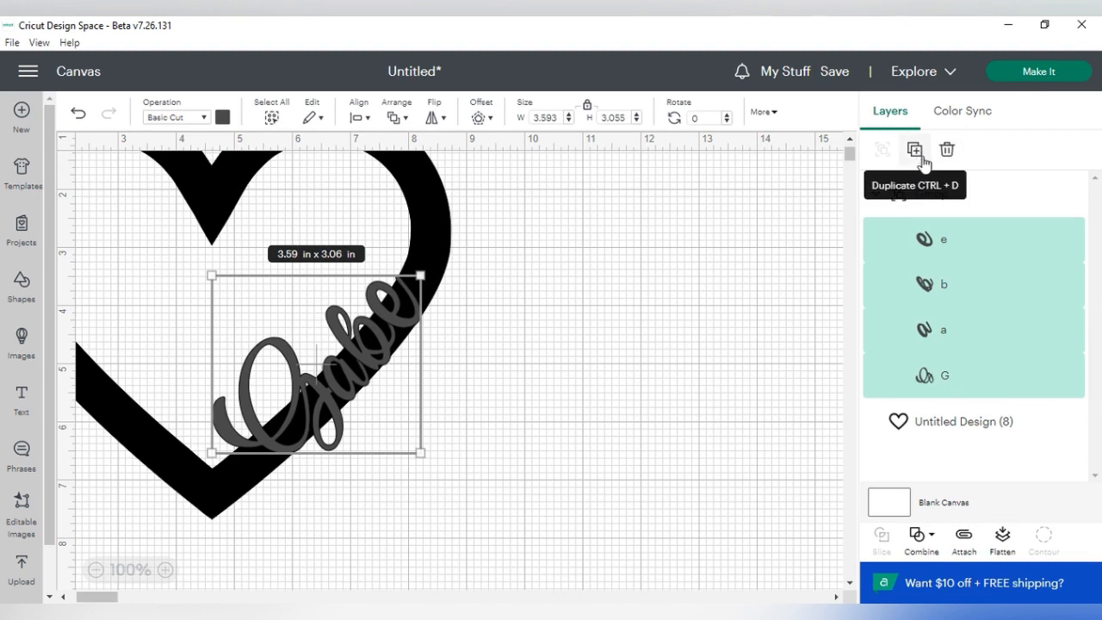
click(929, 551)
click(979, 370)
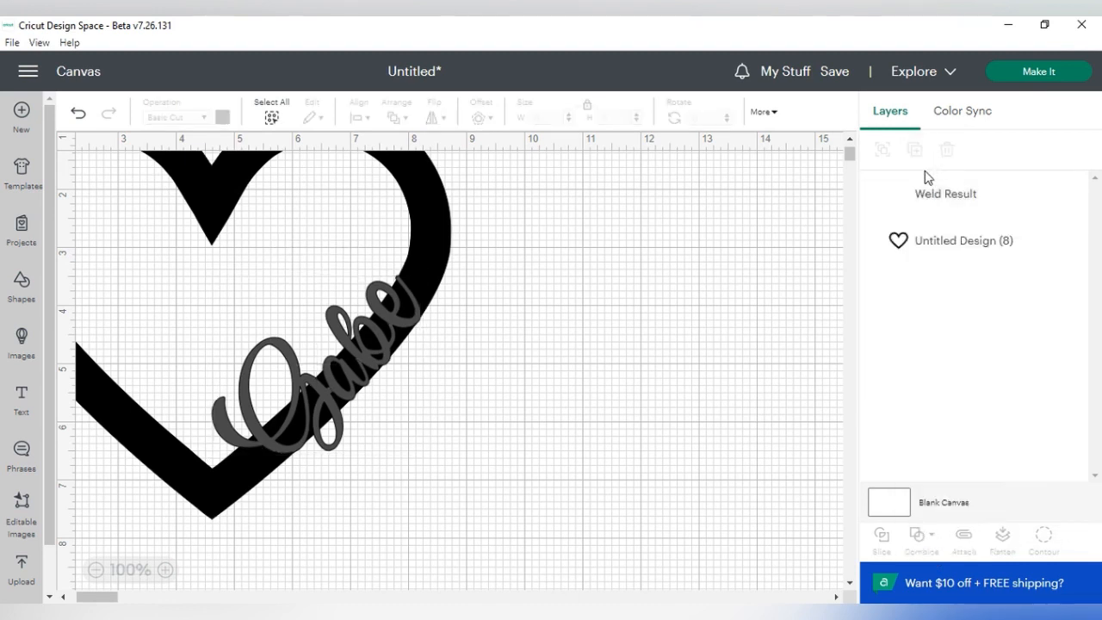
- Duplicate the newly welded name, place the copy over the original, and center the two on each other
click(959, 207)
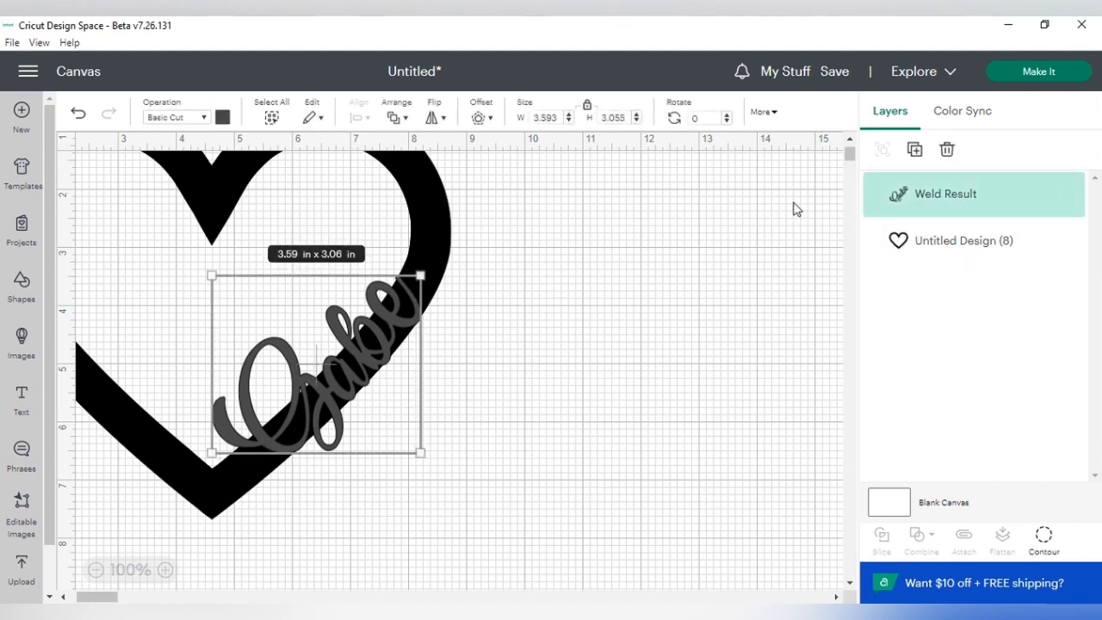
click(913, 149)
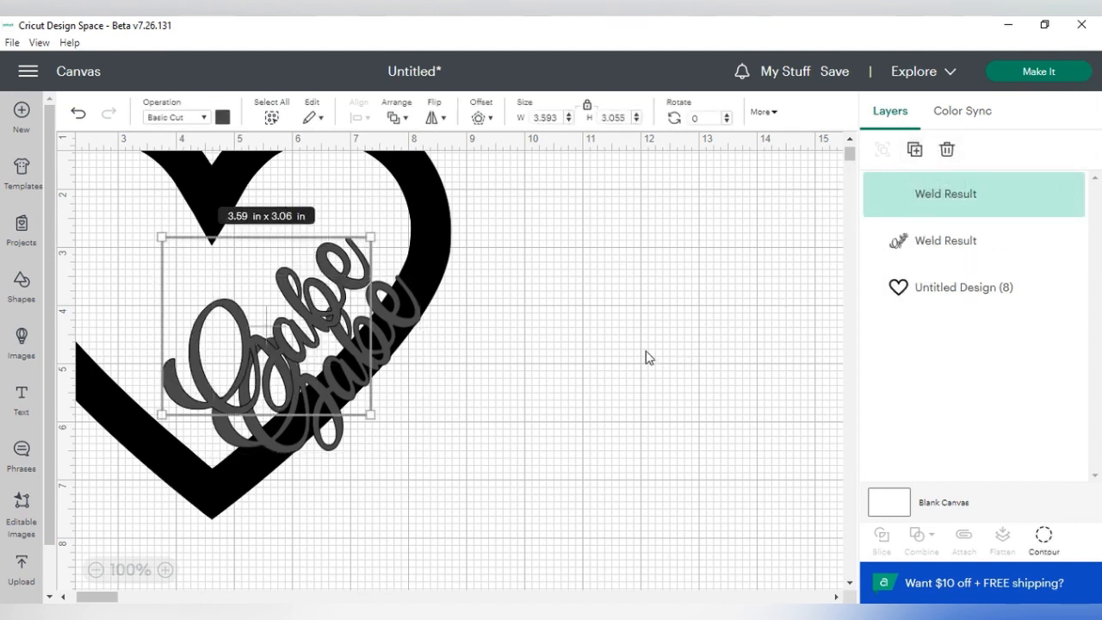
drag(293, 289, 343, 330)
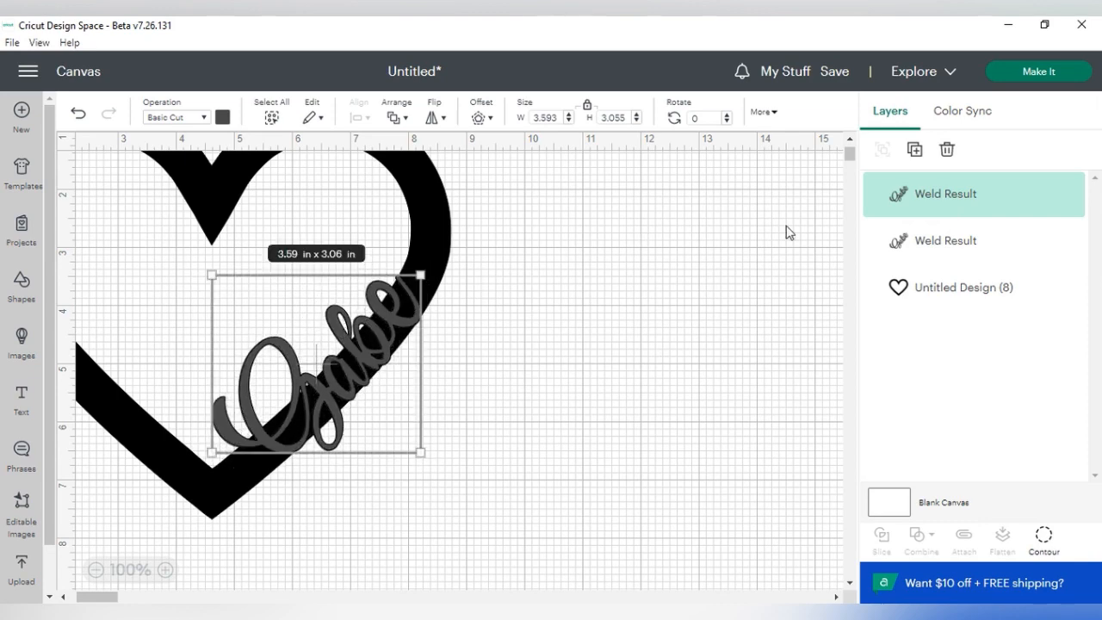
shift+click(952, 252)
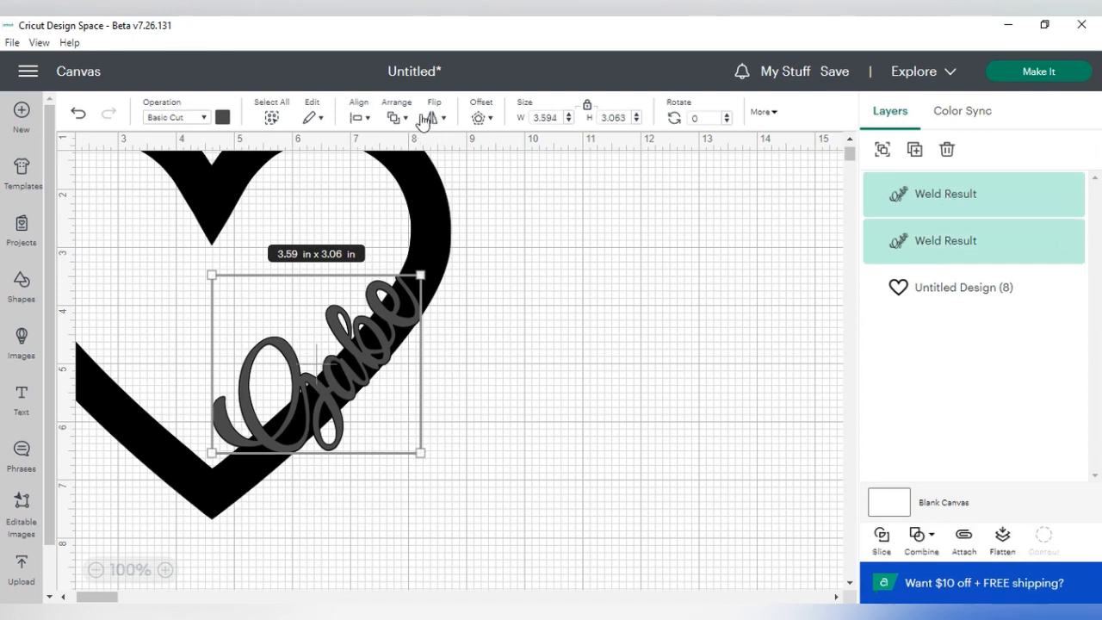
click(361, 118)
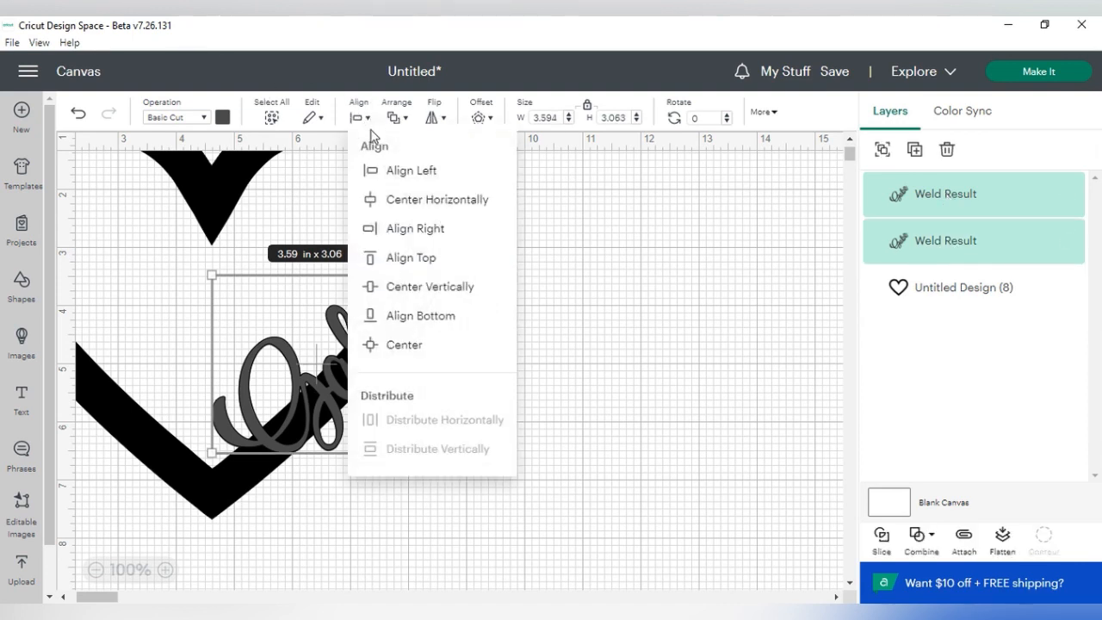
click(411, 343)
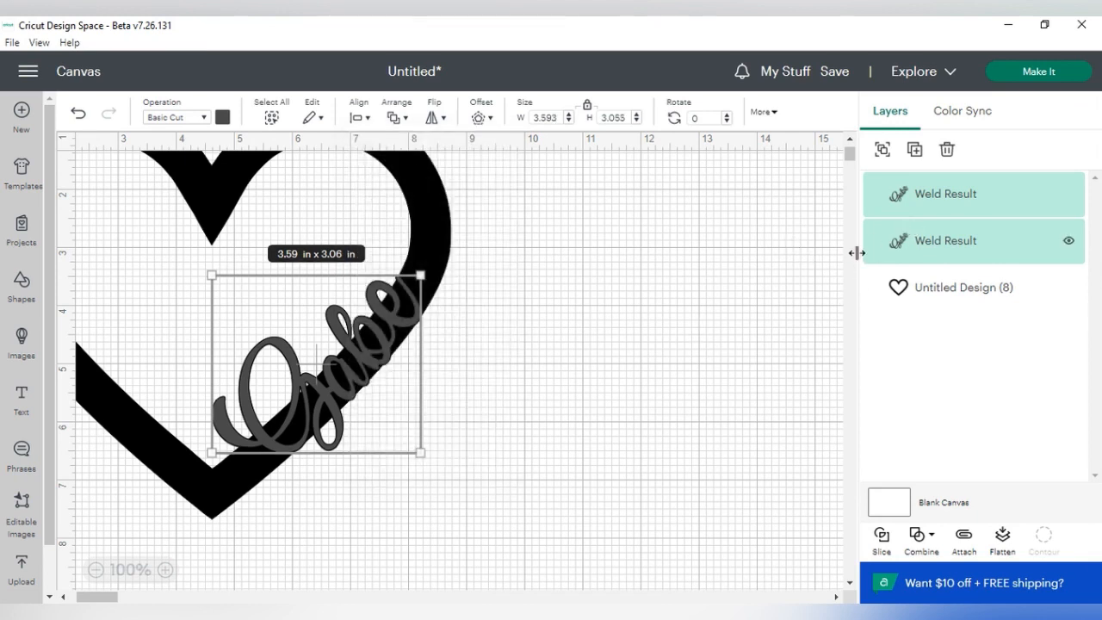
- Hide one of the two stacked name copies and slice the visible one out of the heart outline
click(1068, 195)
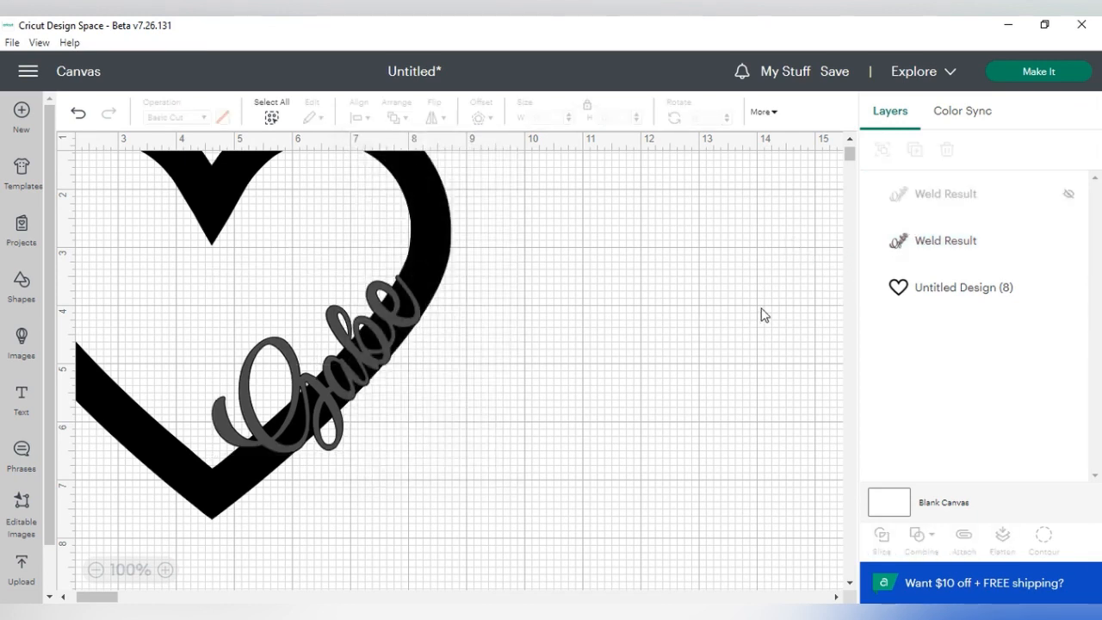
click(976, 248)
shift+click(956, 295)
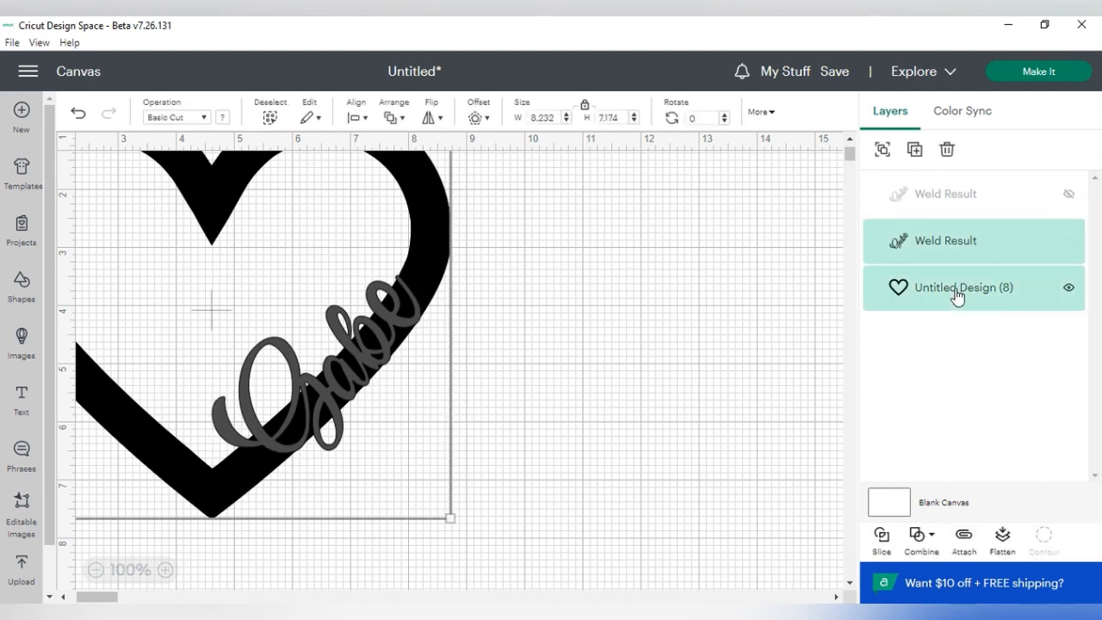
click(887, 536)
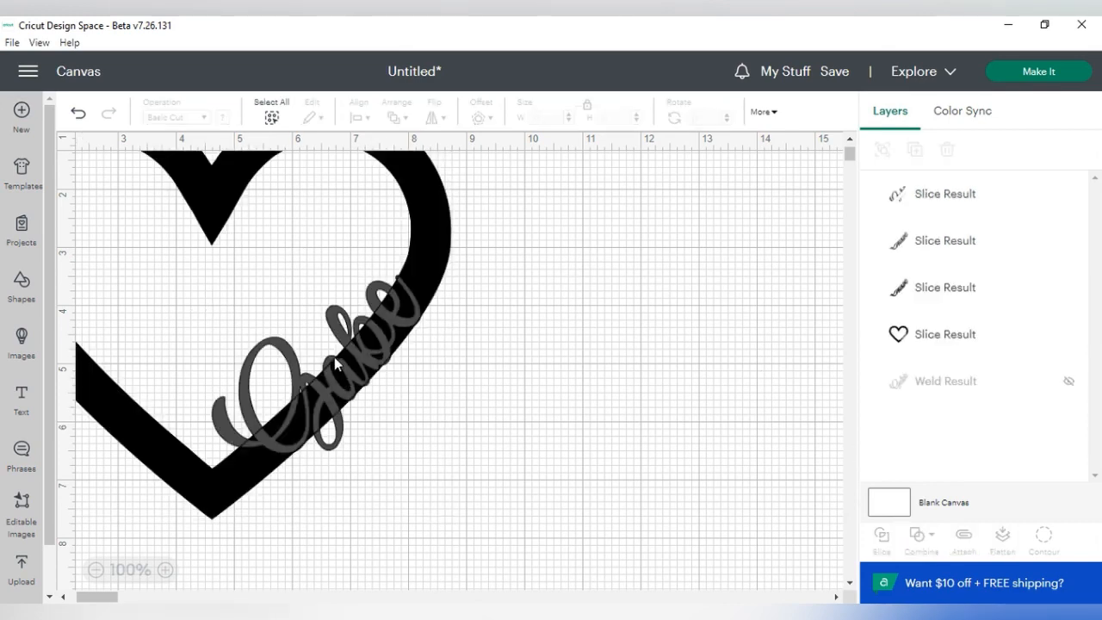
- Pull the three sliced name pieces off the heart outline and delete each of them
drag(335, 387, 645, 382)
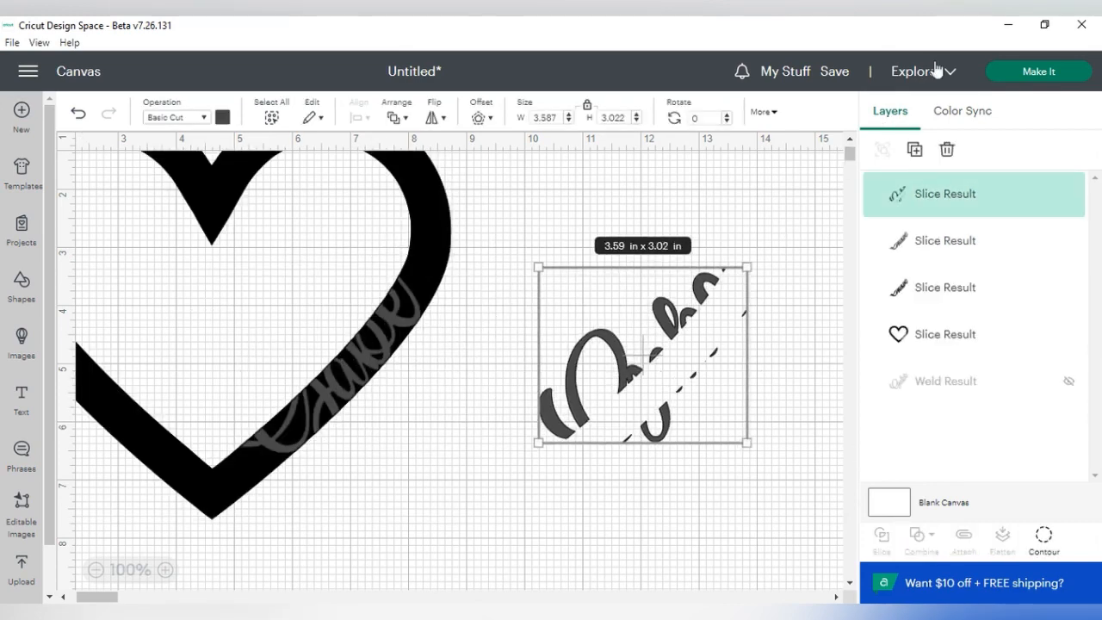
click(946, 150)
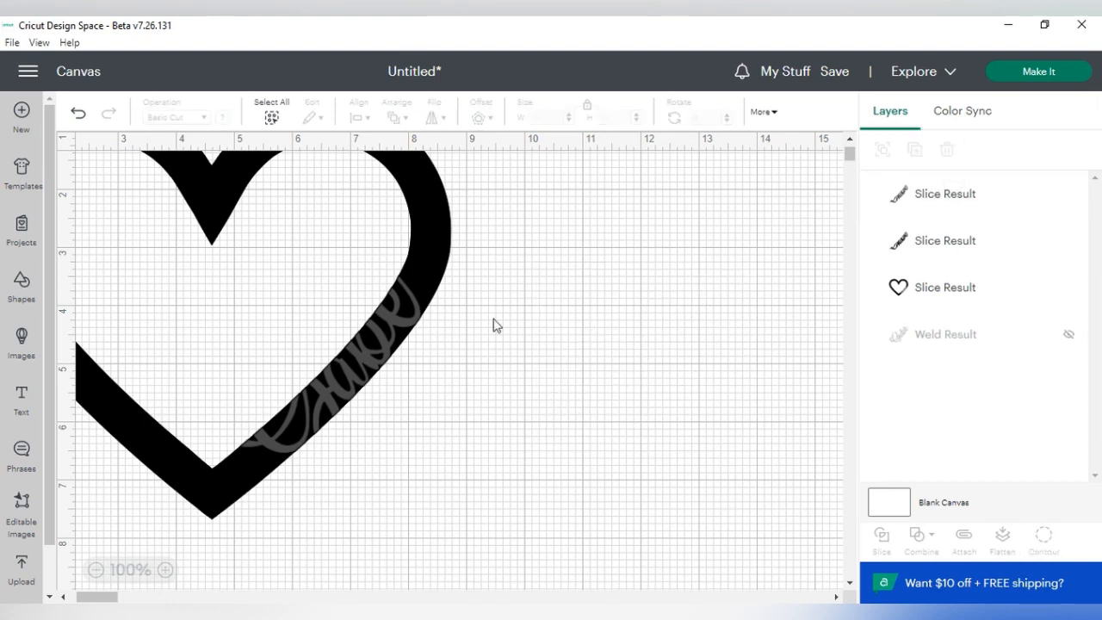
drag(408, 320, 800, 289)
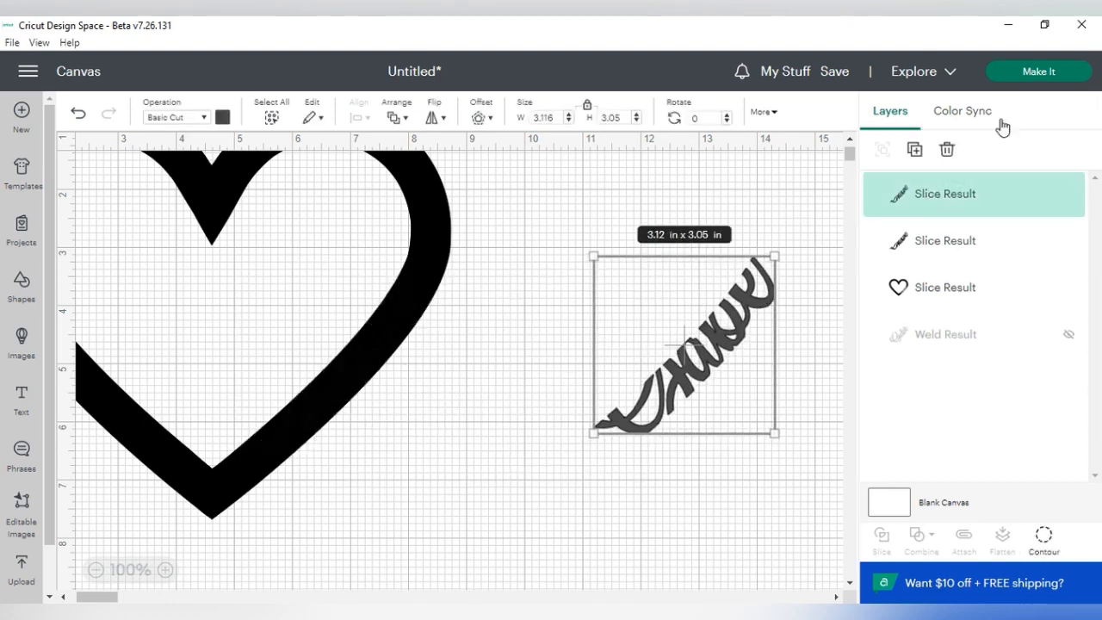
click(946, 149)
drag(413, 303, 706, 269)
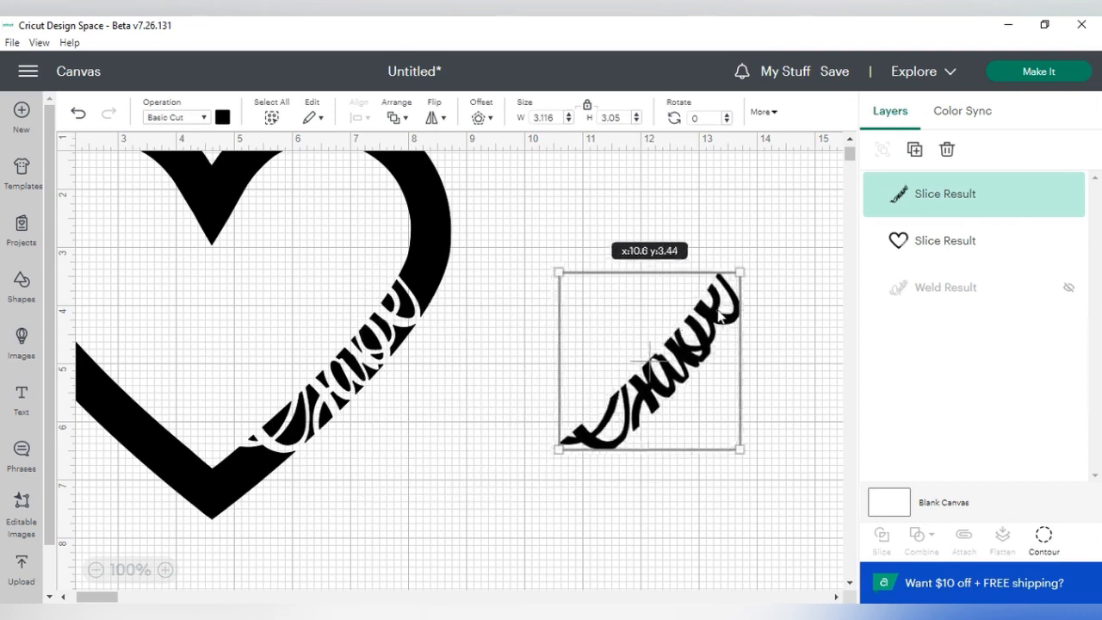
click(946, 150)
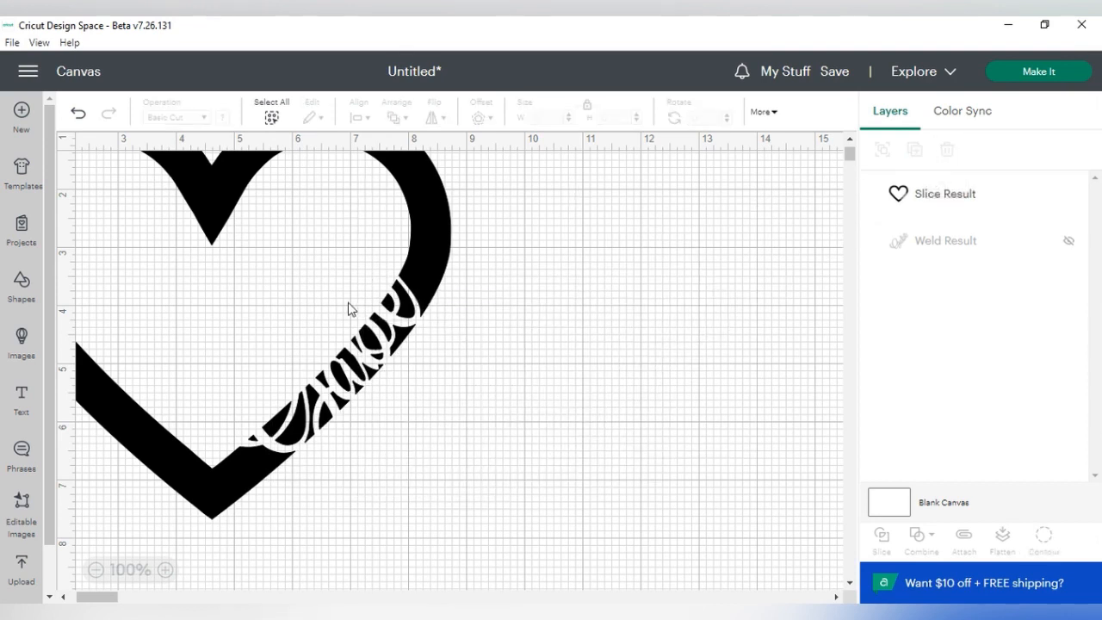
- Select the whole sliced heart outline and open it for contour editing
click(96, 568)
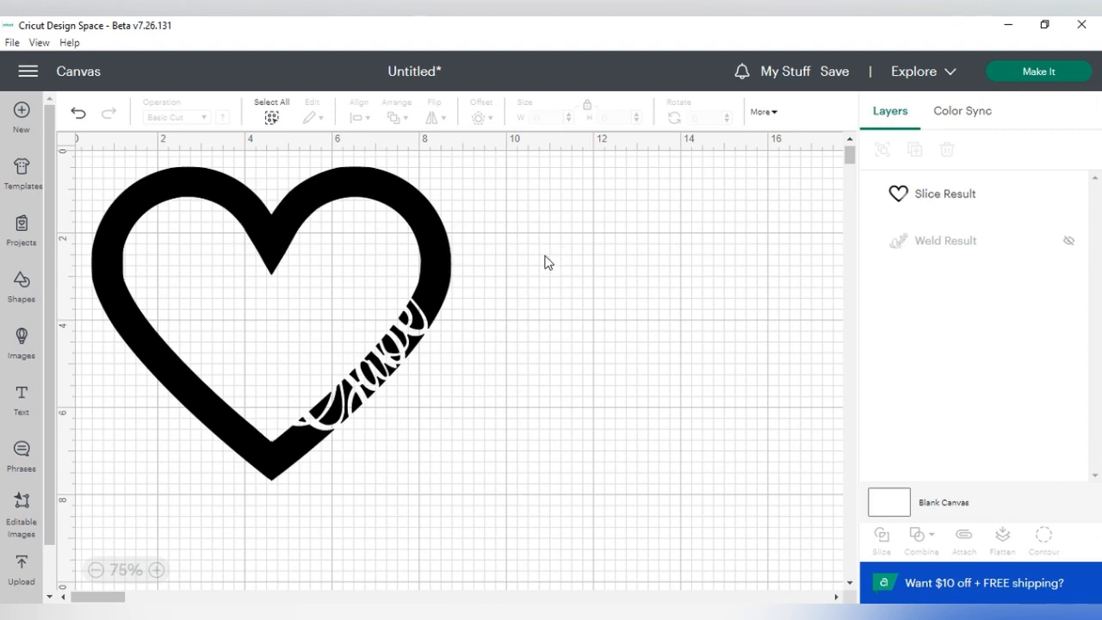
drag(472, 298, 327, 247)
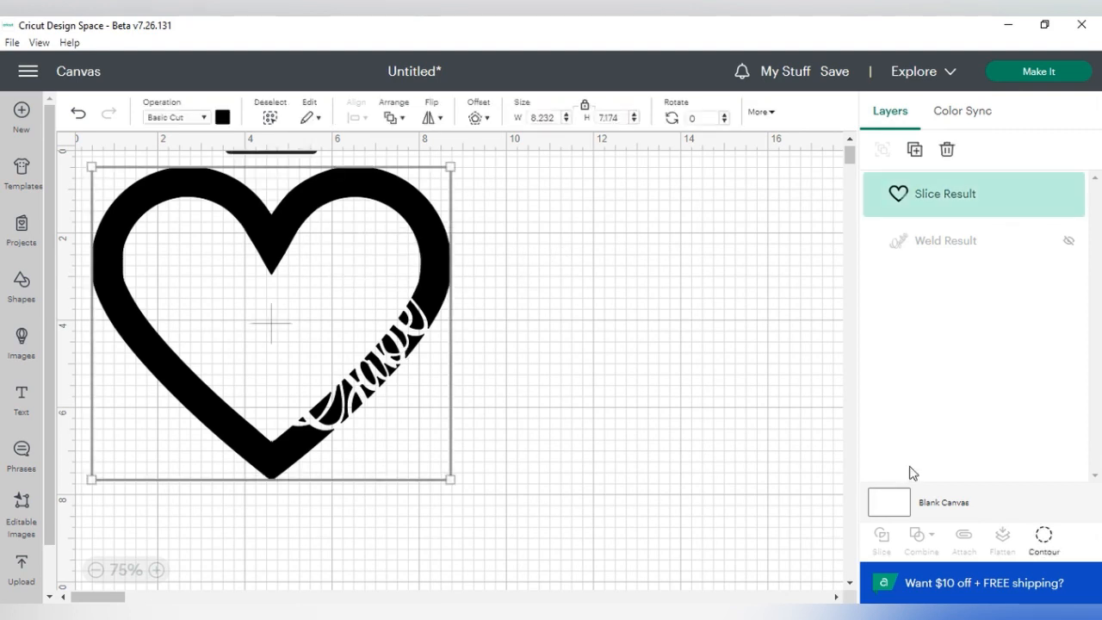
click(1044, 538)
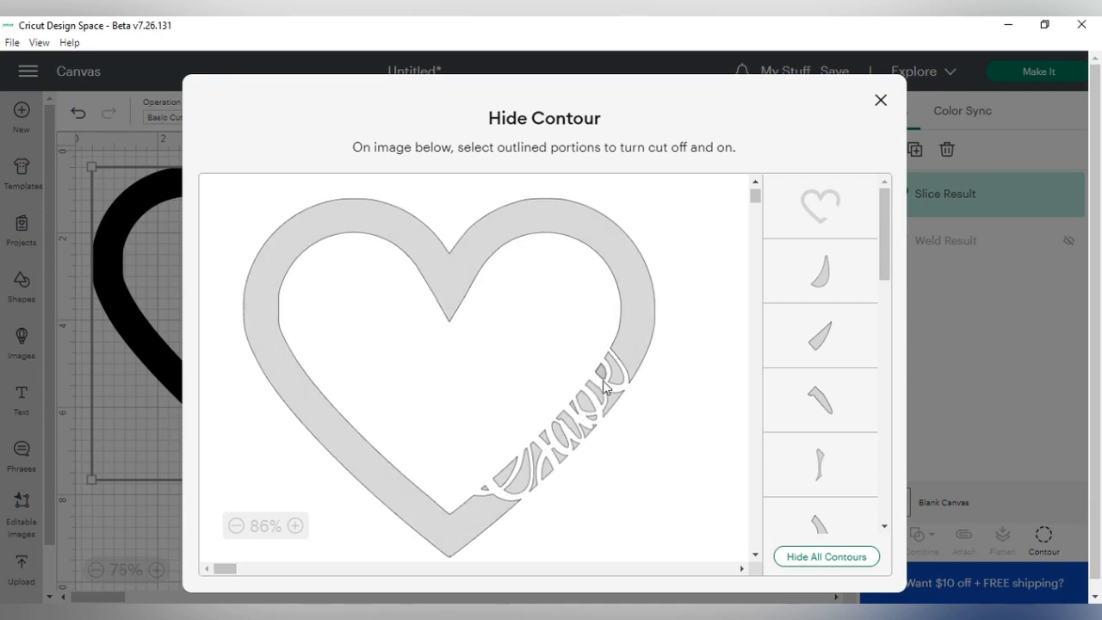
- Toggle all contours off and back on, and hide the first five small cutout pieces individually
click(809, 558)
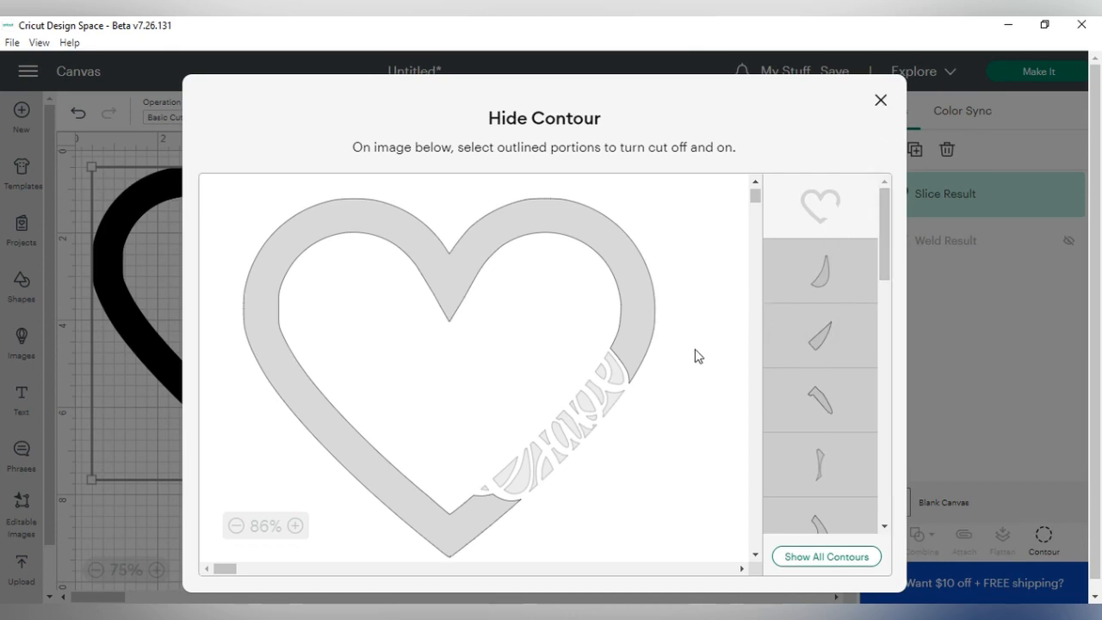
click(830, 557)
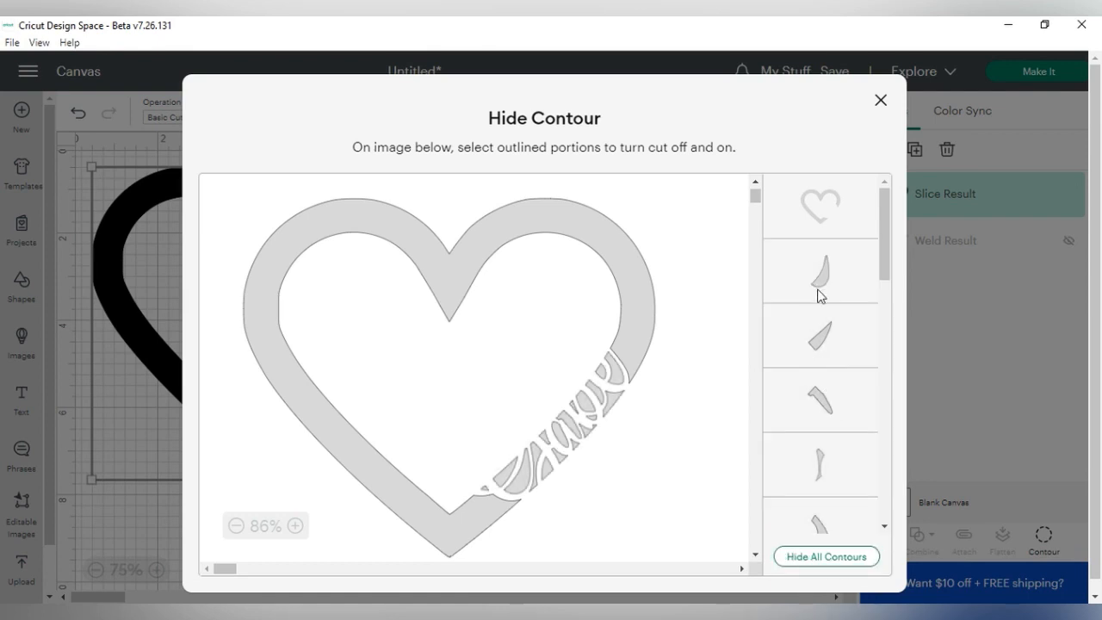
click(818, 294)
click(829, 361)
click(822, 406)
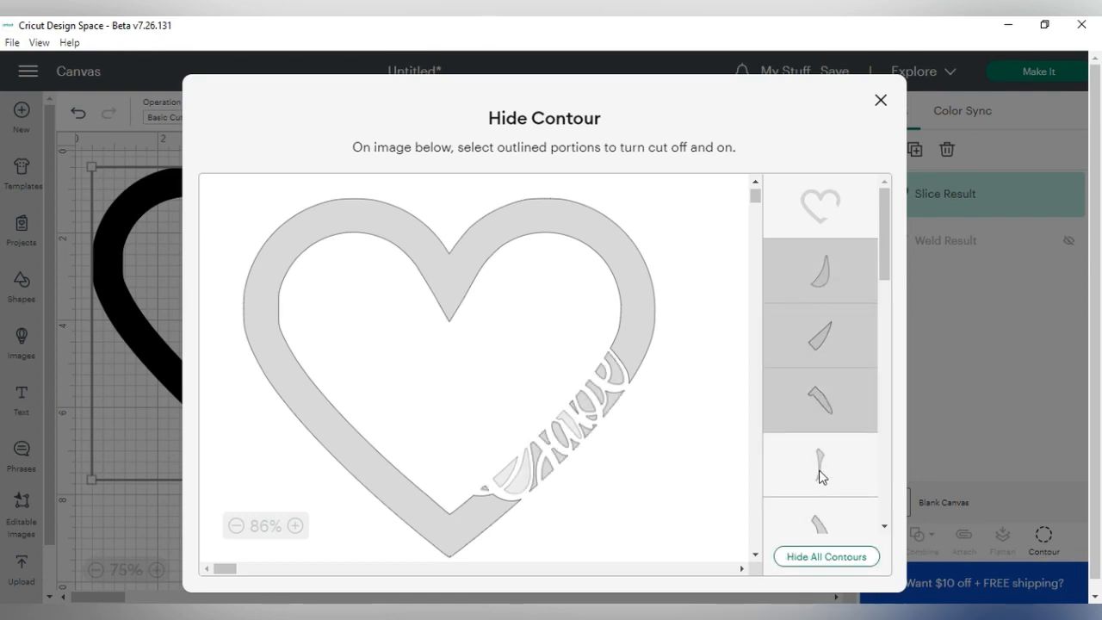
click(820, 471)
click(833, 527)
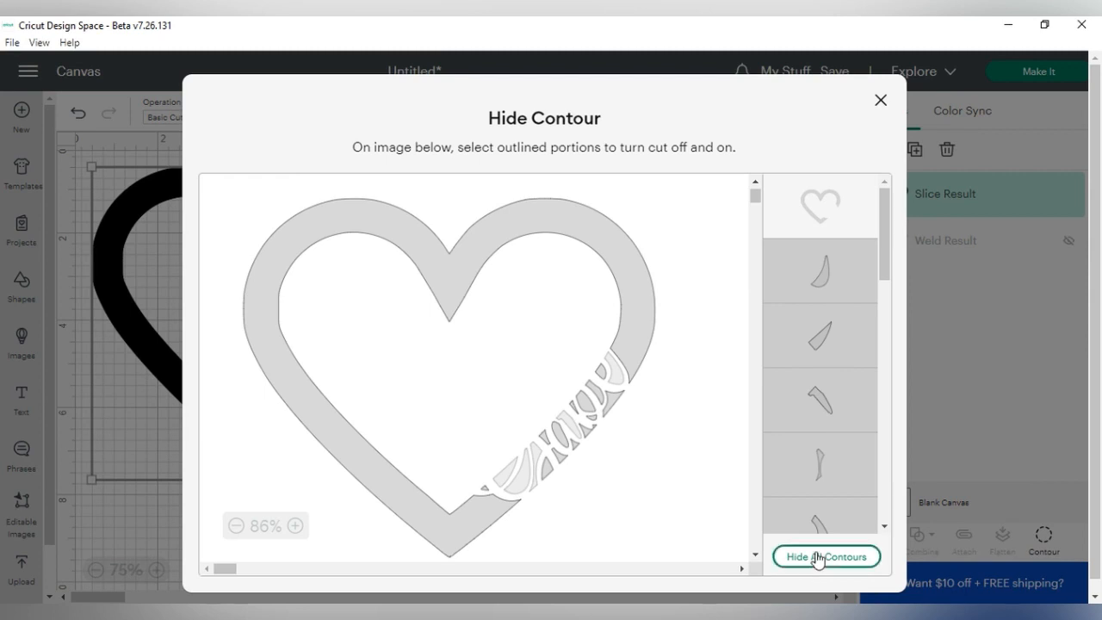
- Hide all loose contours of the sliced heart, keeping only the main outline piece, and close the contour editor
click(810, 556)
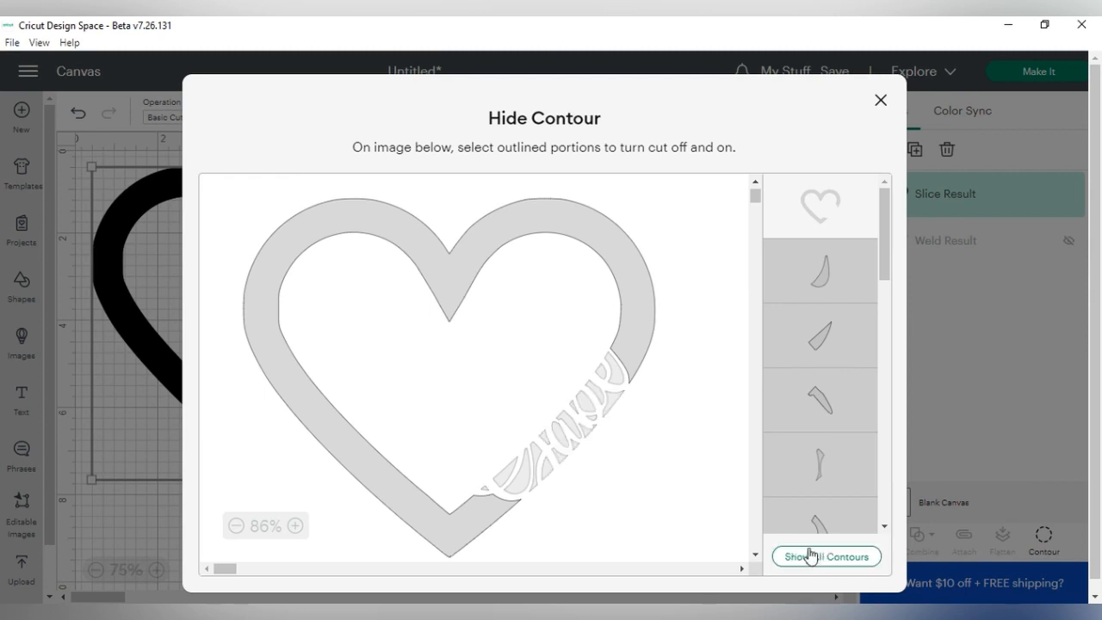
click(880, 101)
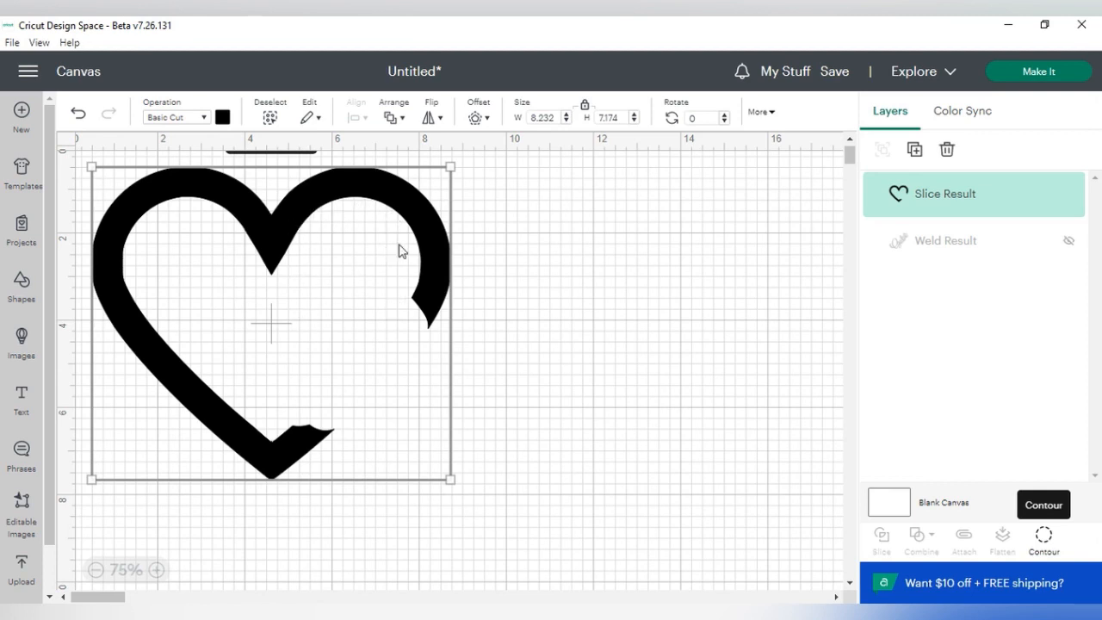
- Unhide the welded name and weld it together with the open heart outline into one shape
click(1003, 250)
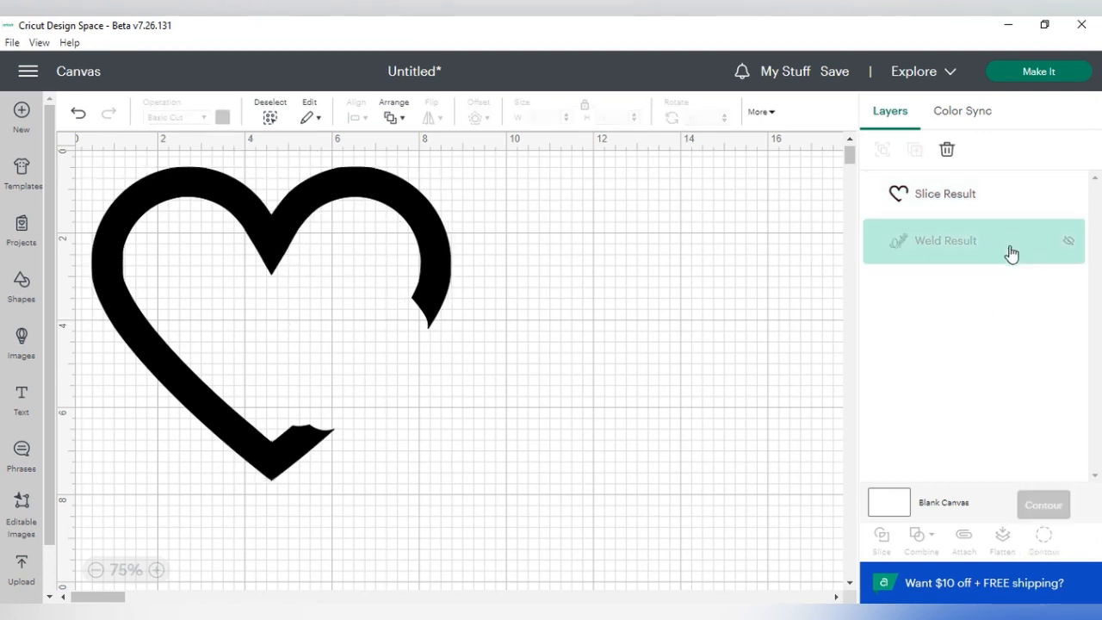
click(1068, 247)
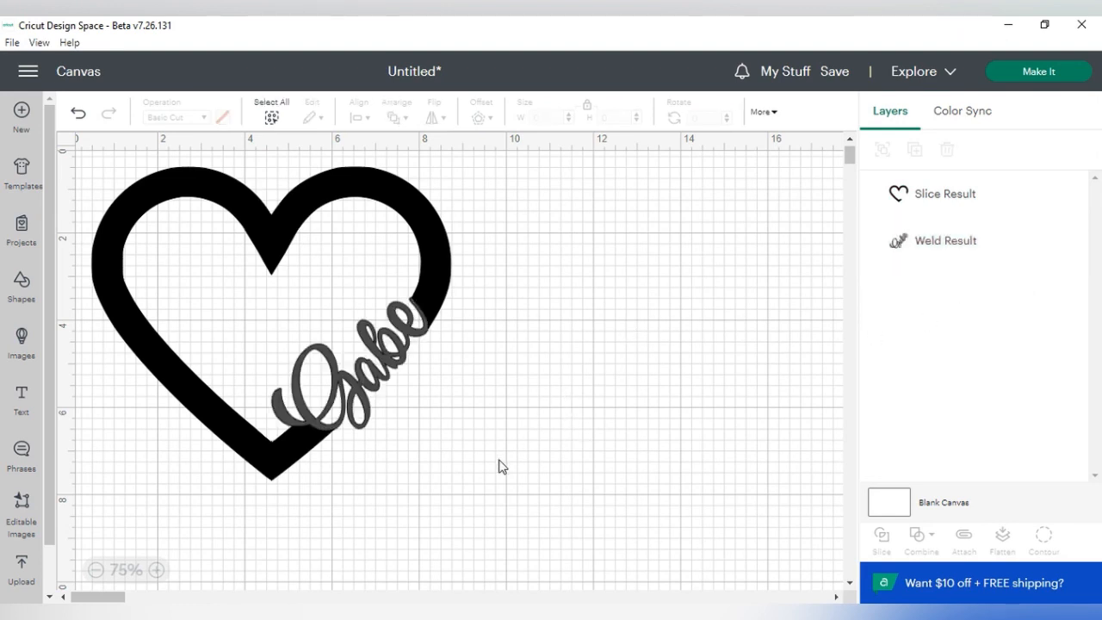
click(962, 202)
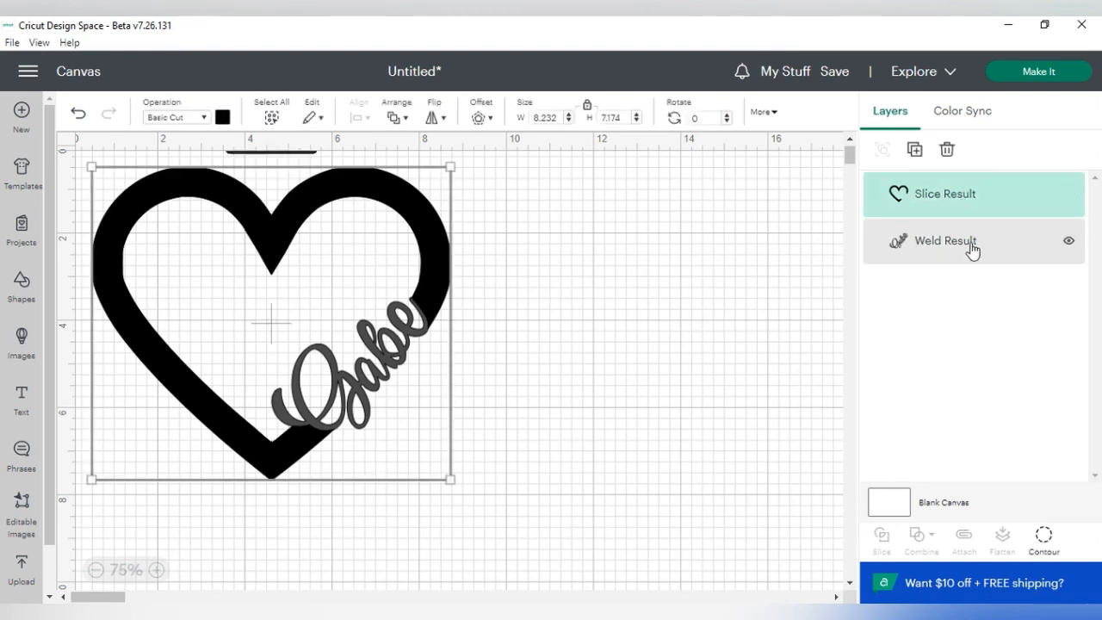
shift+click(971, 250)
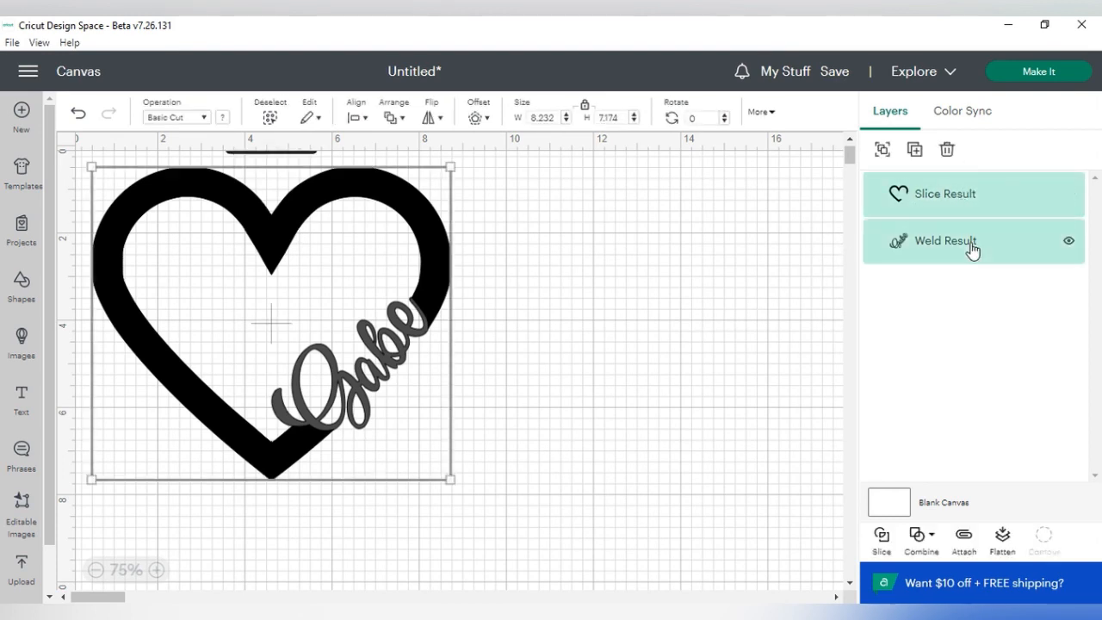
click(926, 541)
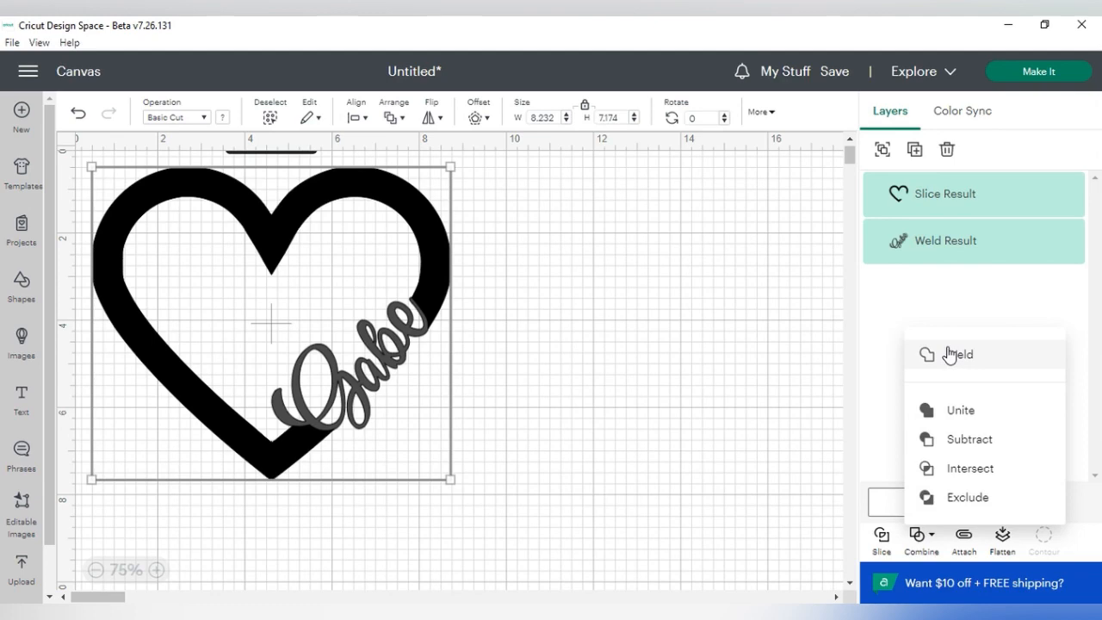
click(950, 353)
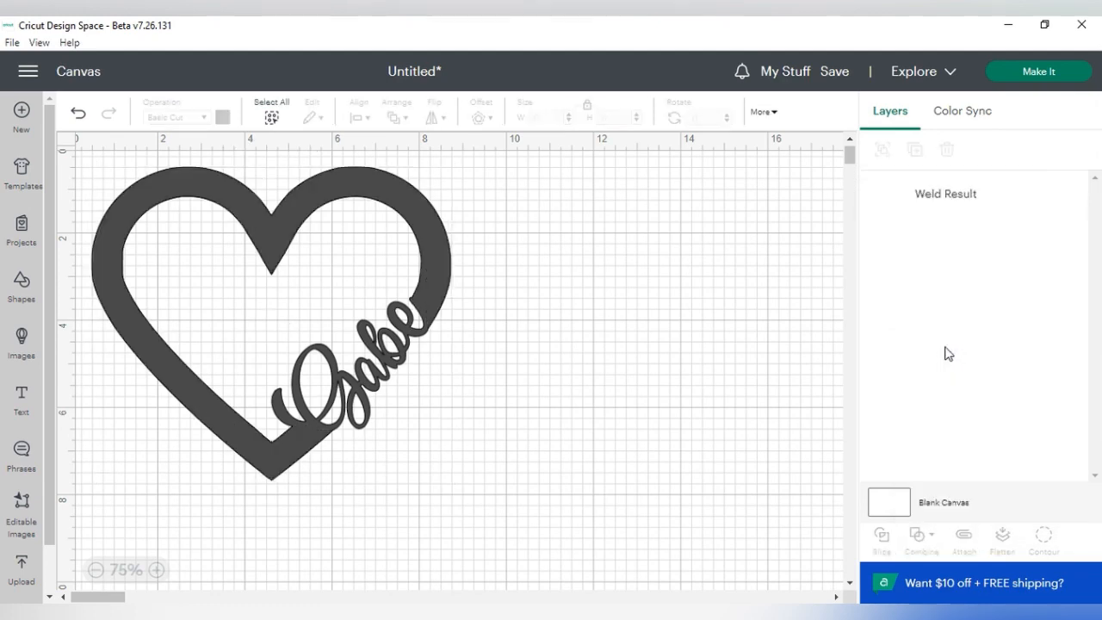
- Move the welded heart design away from the canvas corner and set its color to black
drag(311, 197, 437, 229)
click(585, 521)
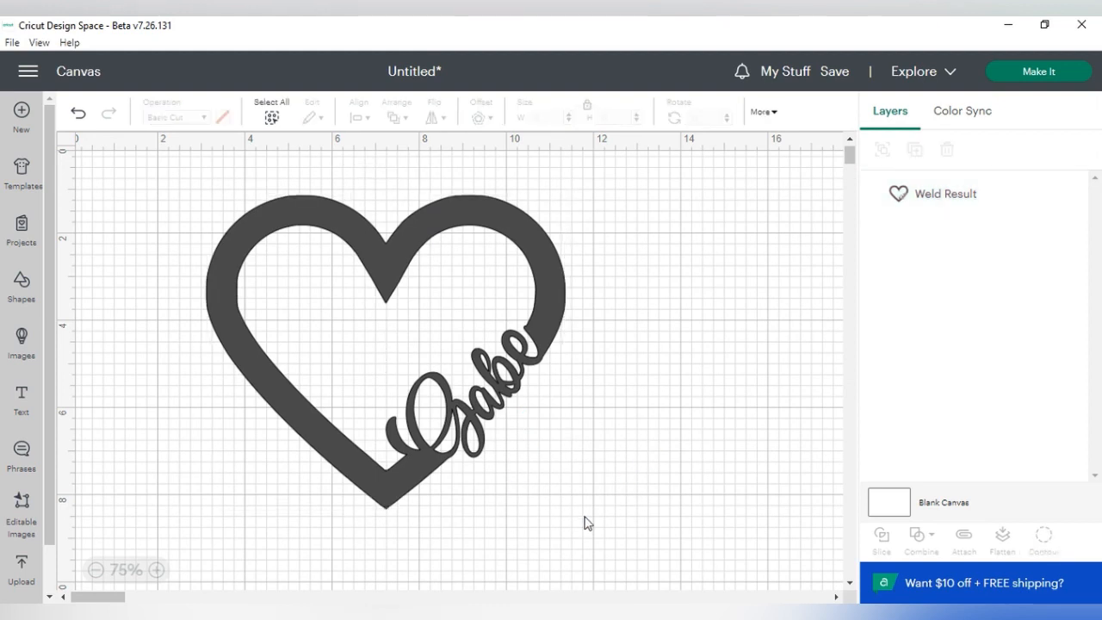
drag(568, 532, 184, 227)
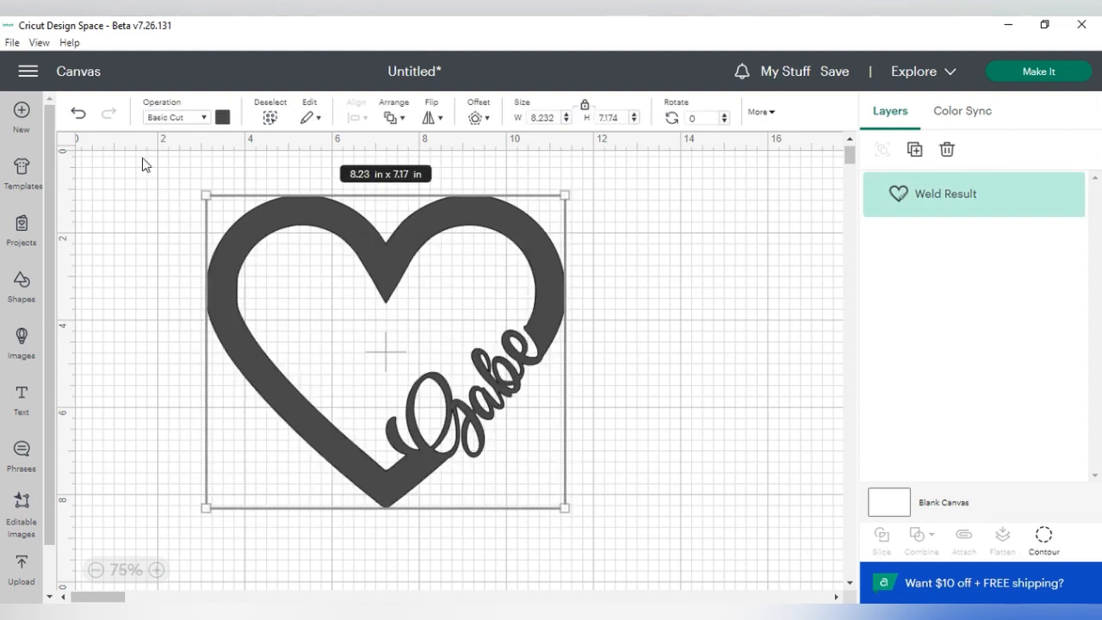
click(222, 117)
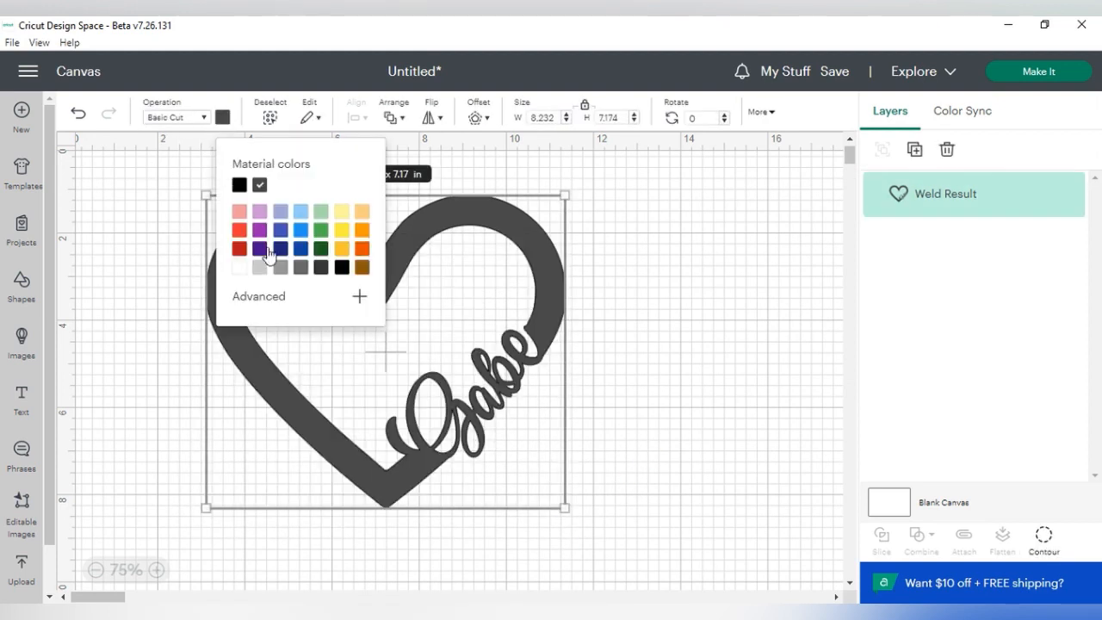
click(239, 184)
click(695, 285)
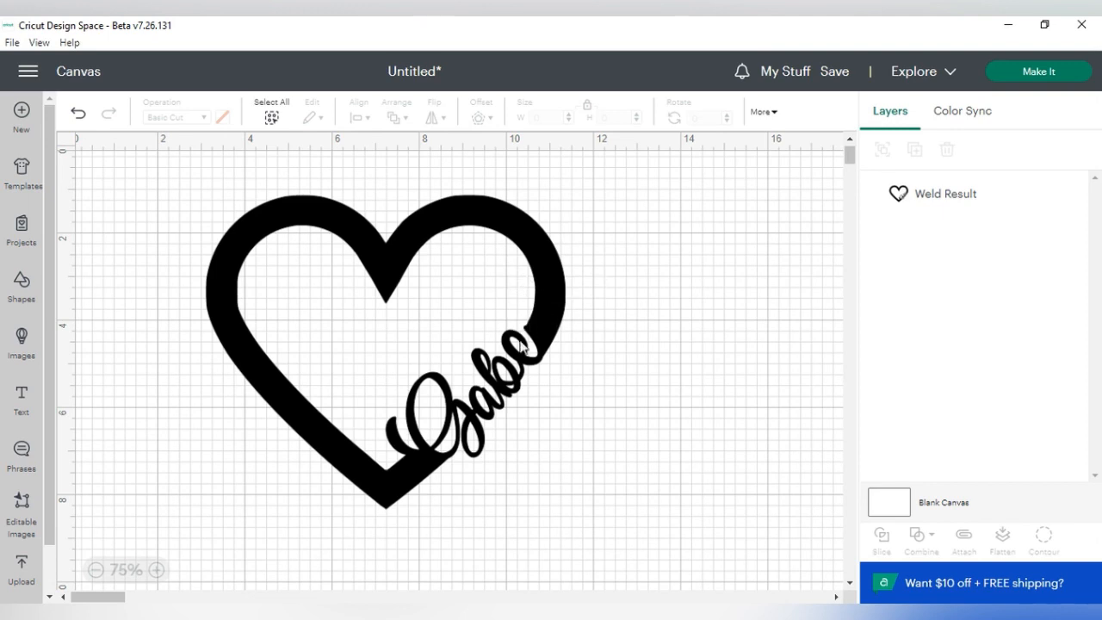
- Shift the heart design back toward the canvas's left edge to inspect the joint between the last letter and the outline
click(156, 569)
drag(293, 408, 102, 397)
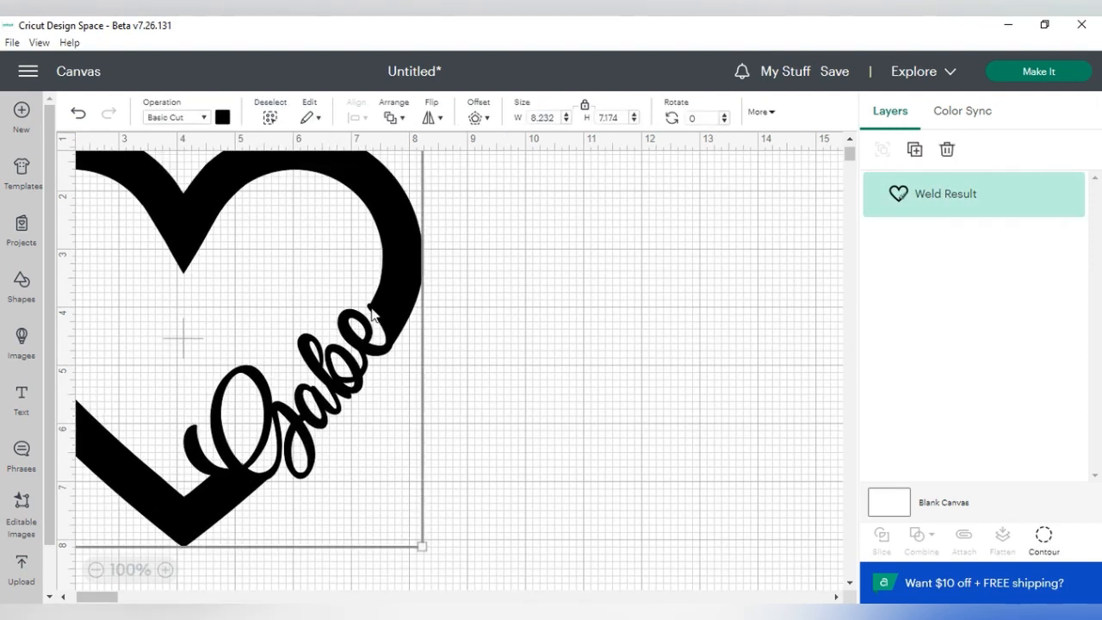
drag(370, 310, 368, 315)
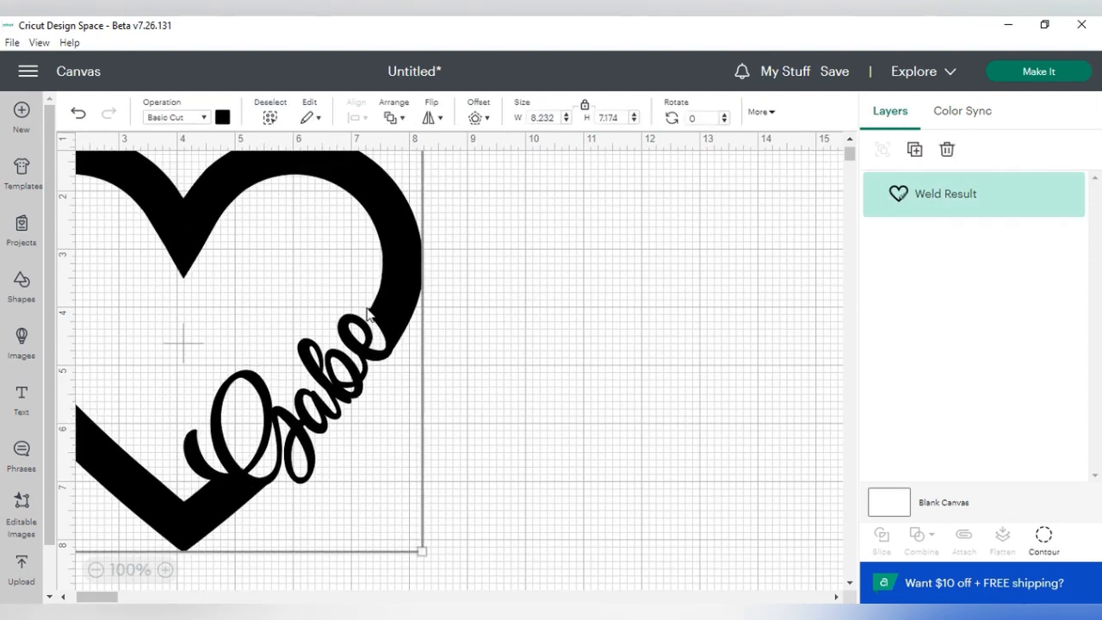
click(487, 297)
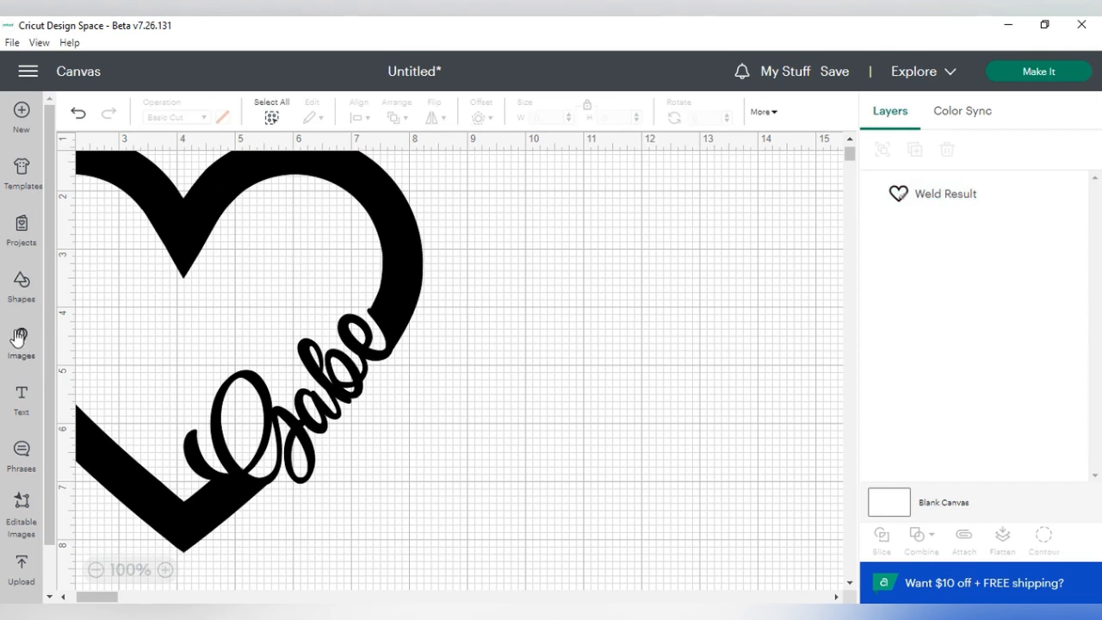
- Add a rounded rectangle inside the heart just above the last letter and shrink it to about 1.06 × 0.71 in
click(22, 286)
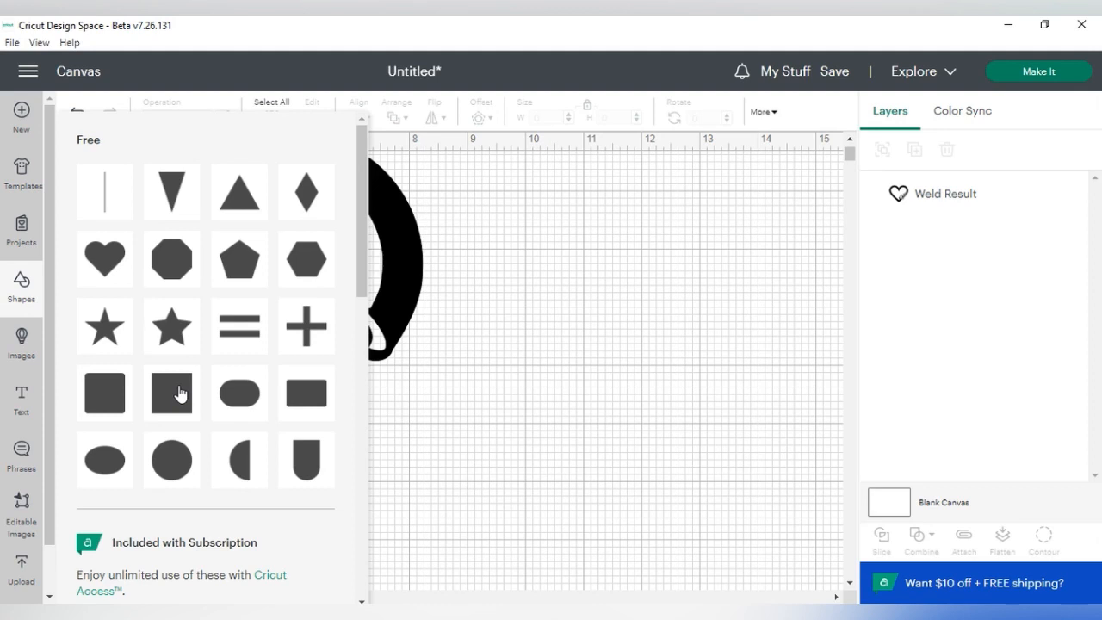
click(306, 397)
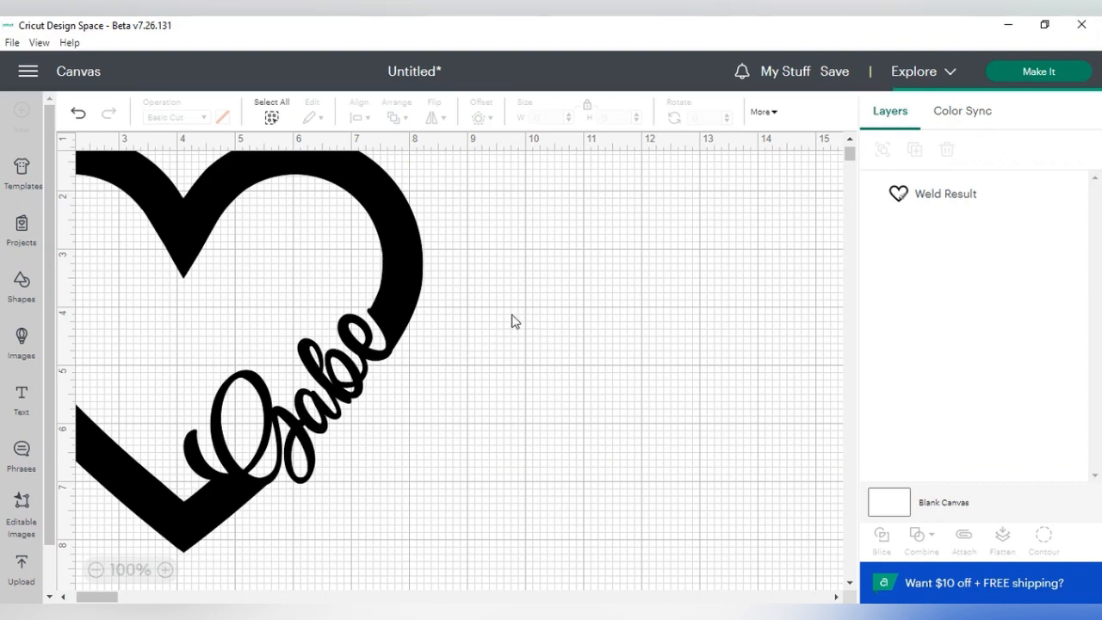
drag(204, 233, 274, 280)
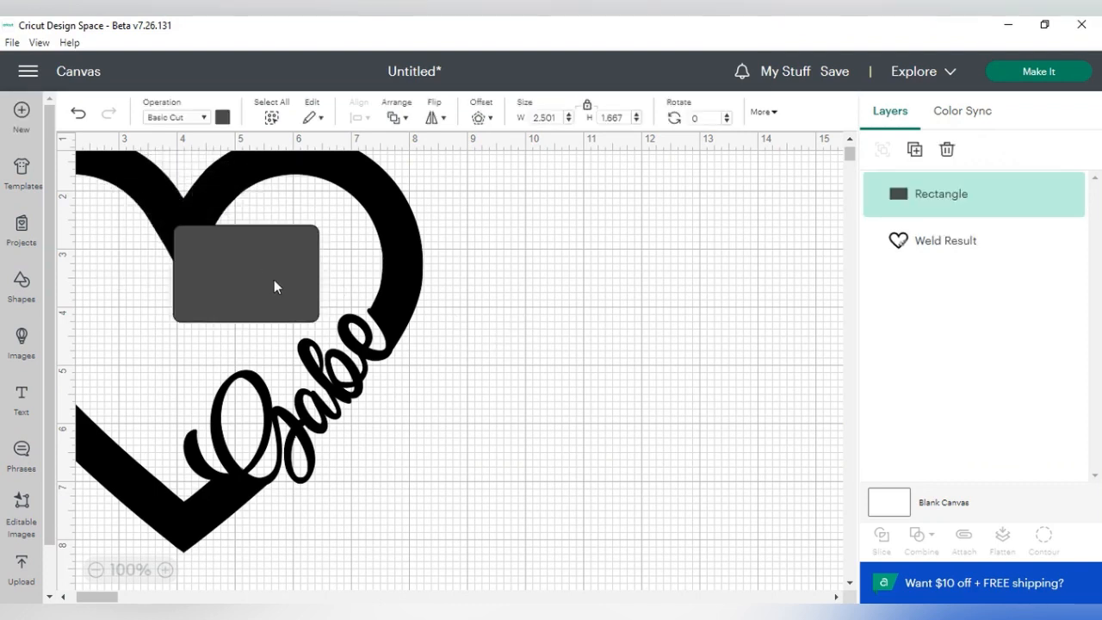
drag(319, 320, 328, 286)
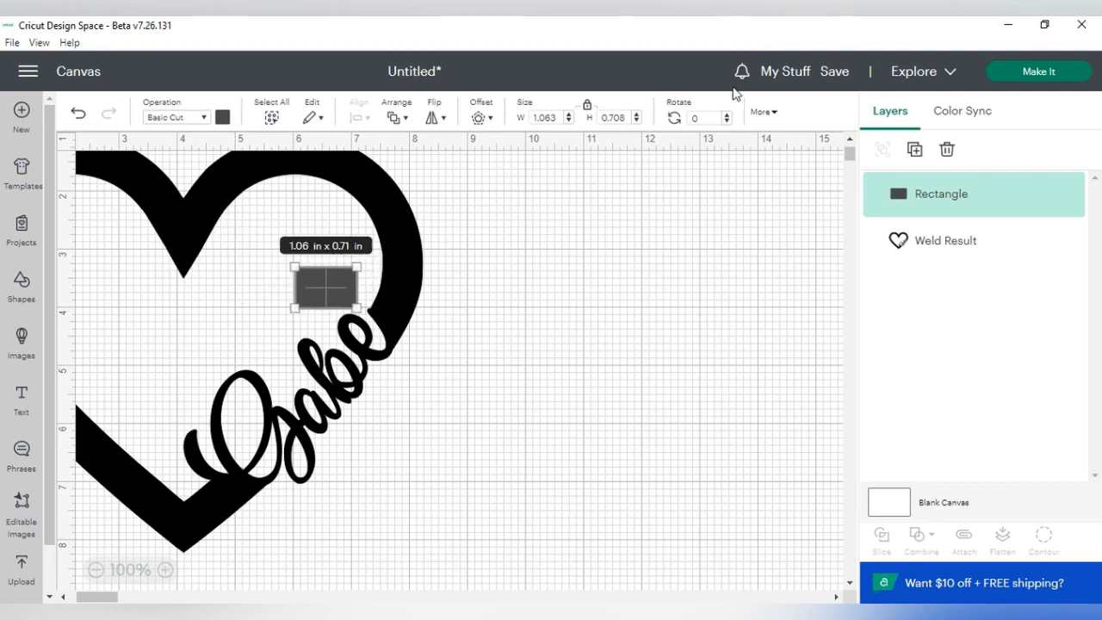
- Rotate the rectangle to 4° and shift it slightly right toward the heart's inner edge
double_click(726, 121)
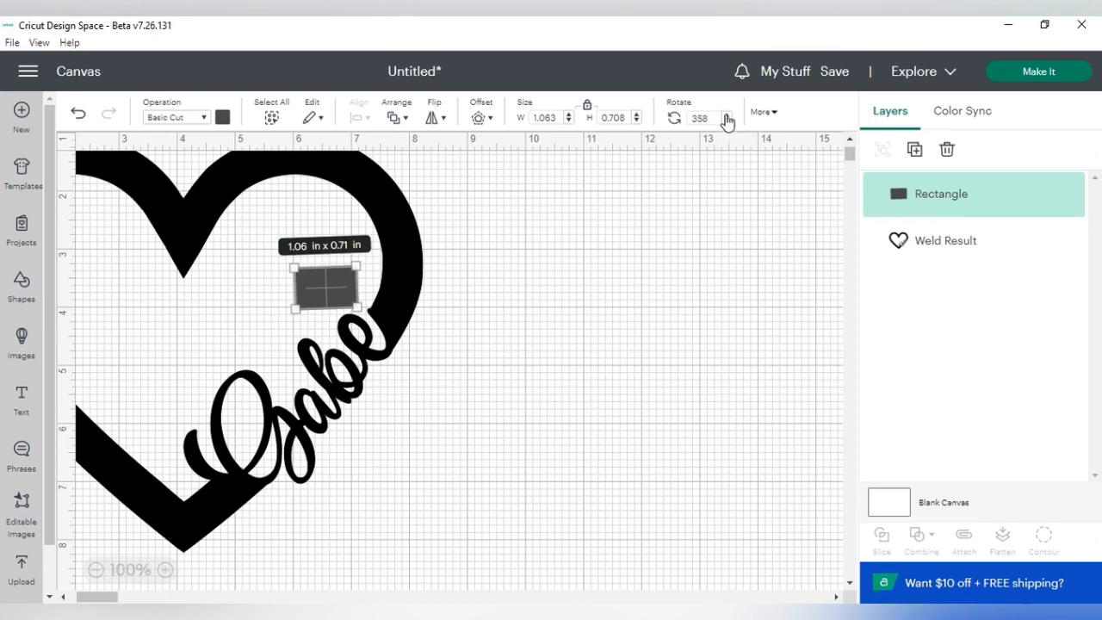
double_click(726, 115)
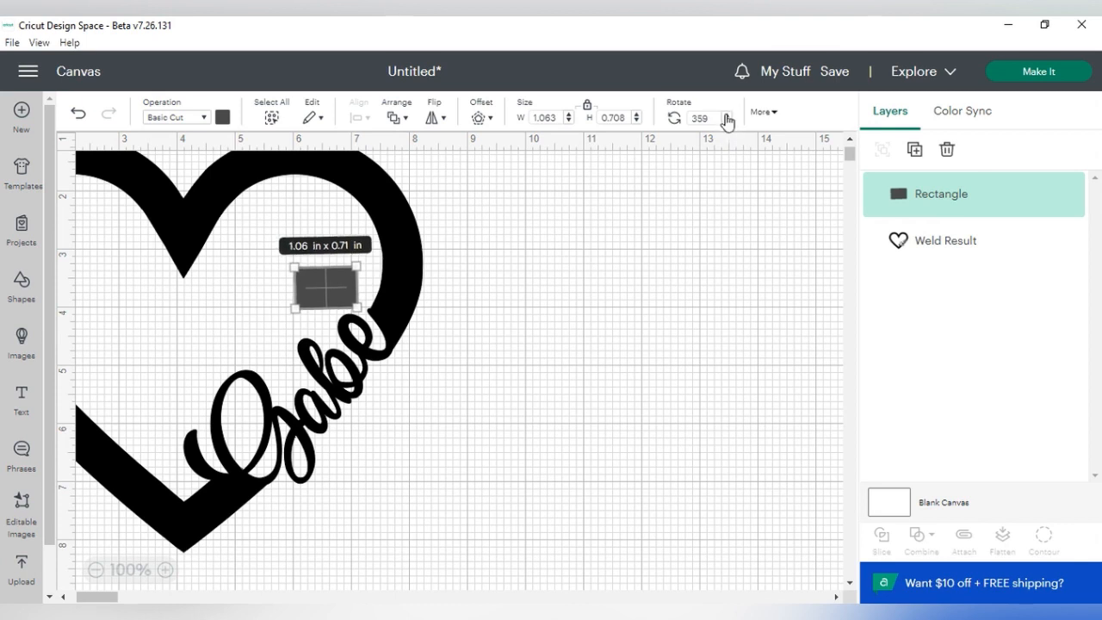
double_click(726, 115)
double_click(726, 115)
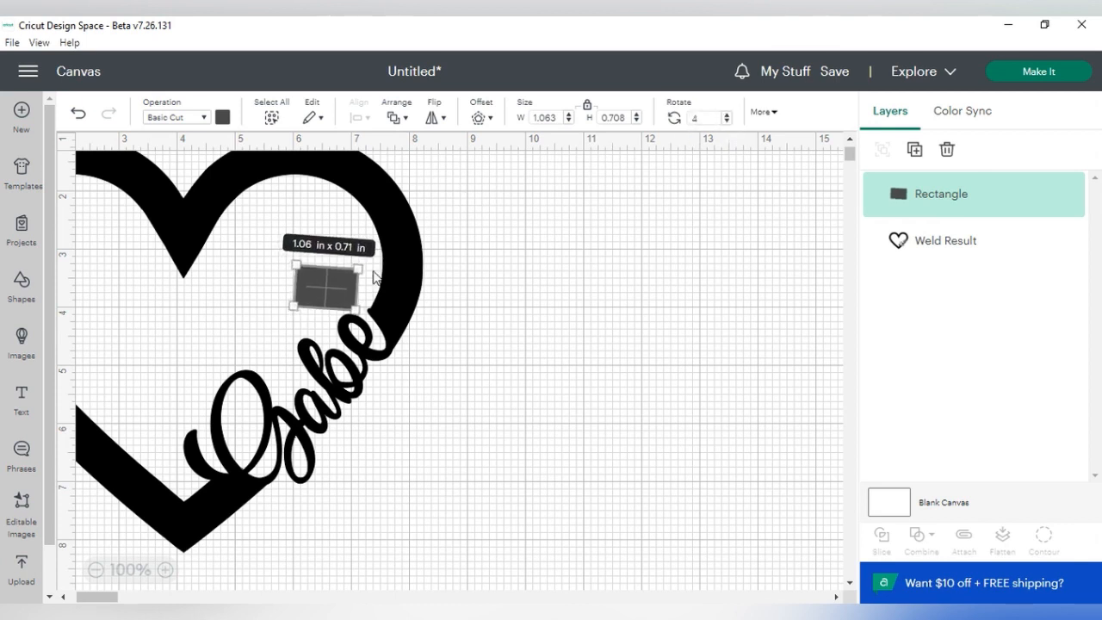
drag(345, 288, 355, 293)
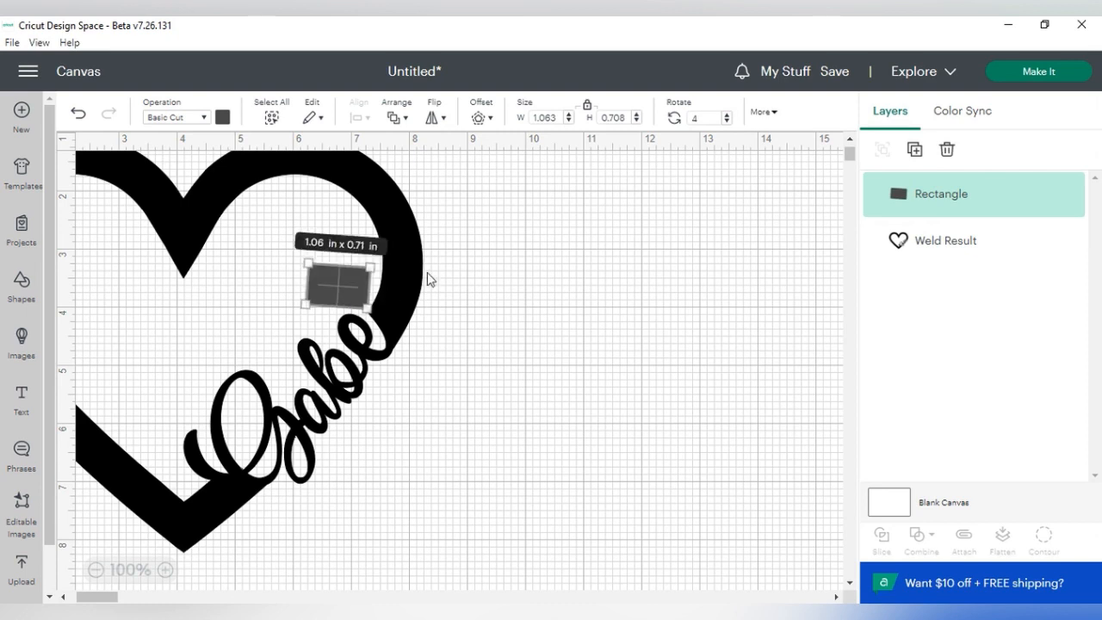
- Shrink the rectangle to about 0.45 × 0.3 in and place it just above the last letter's joint with the heart
click(462, 272)
click(354, 302)
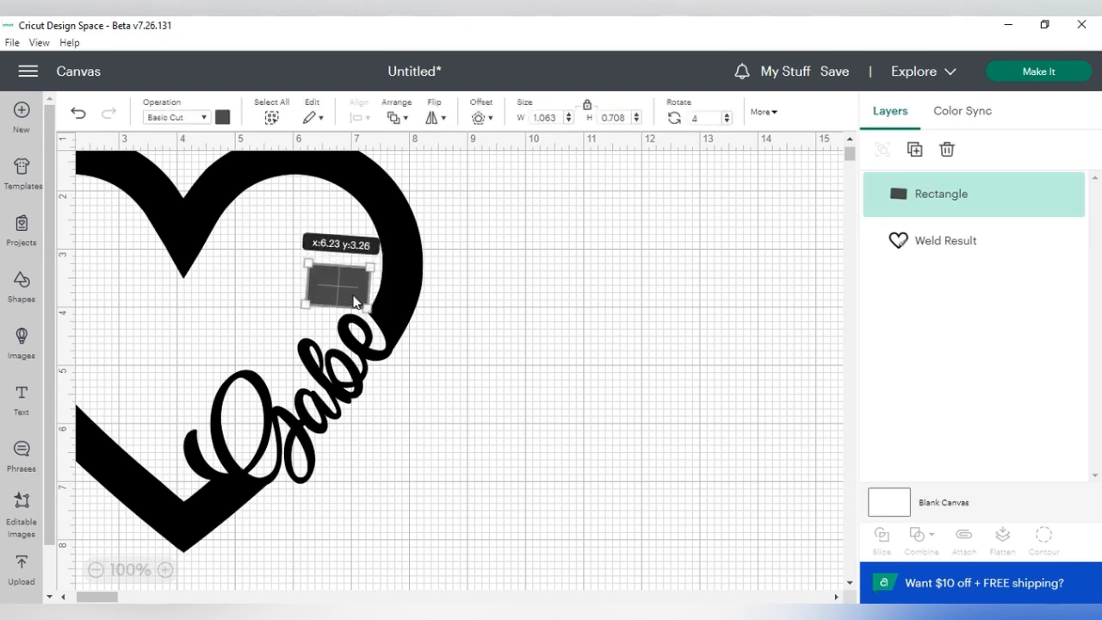
drag(368, 305, 345, 308)
click(336, 278)
click(542, 254)
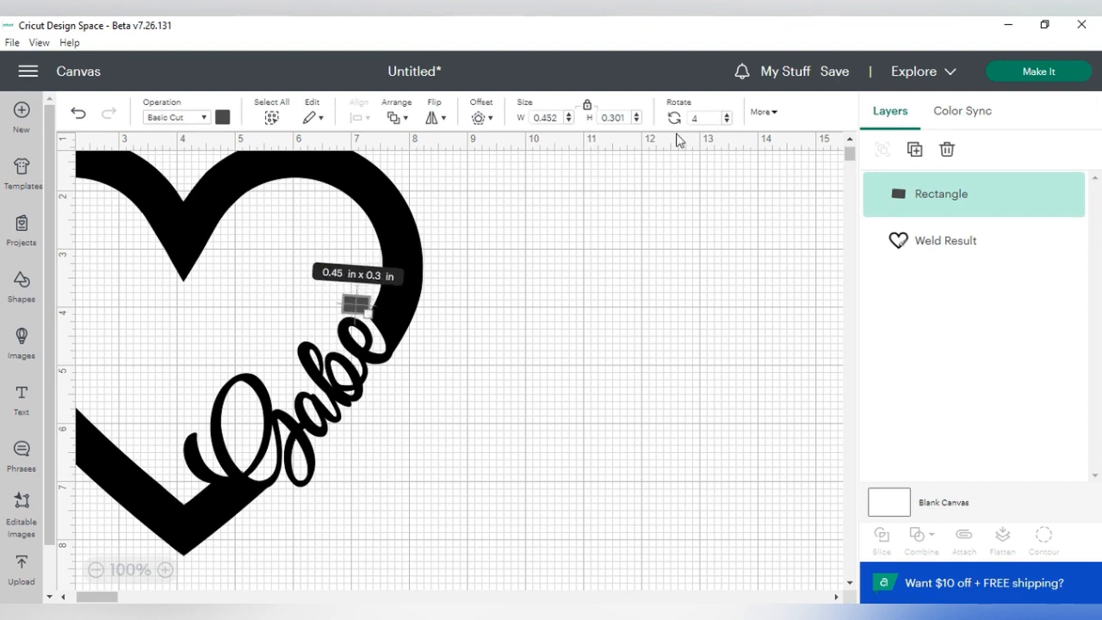
- Rotate the small rectangle above the last letter to 23°
click(721, 115)
click(726, 116)
click(726, 115)
click(727, 116)
click(726, 115)
click(726, 115)
click(726, 115)
click(726, 115)
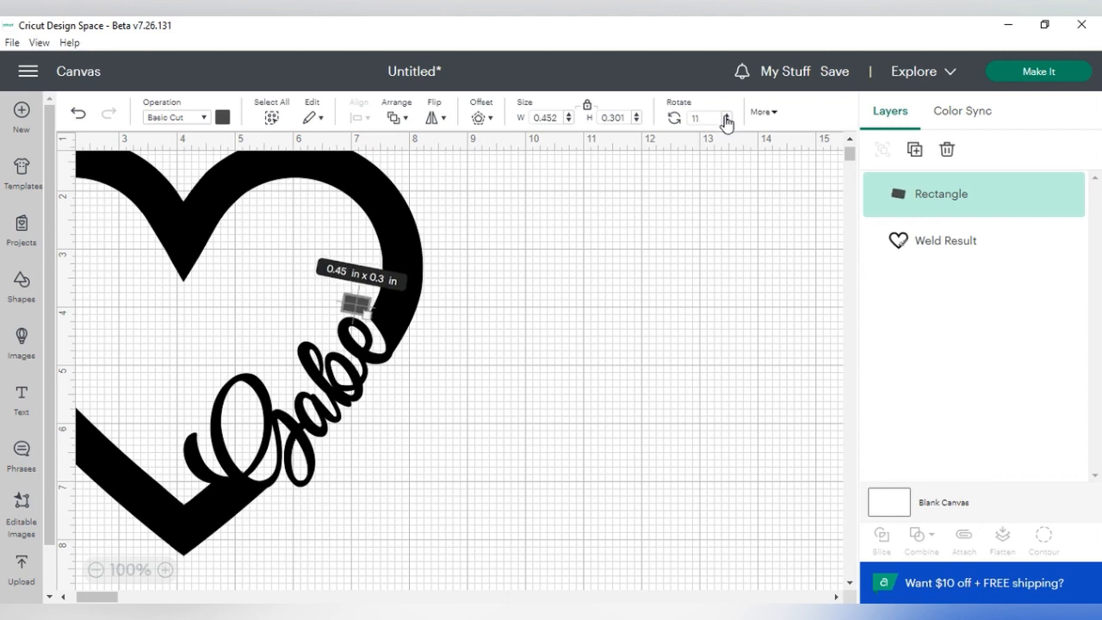
click(727, 116)
click(726, 115)
click(727, 115)
click(726, 116)
click(726, 115)
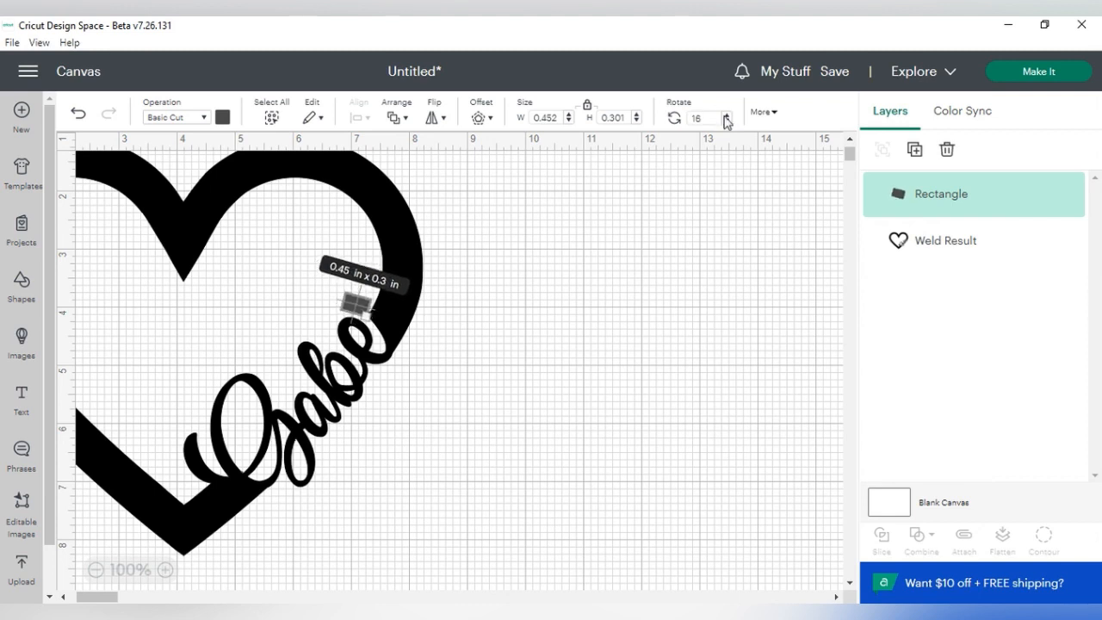
click(727, 117)
click(726, 117)
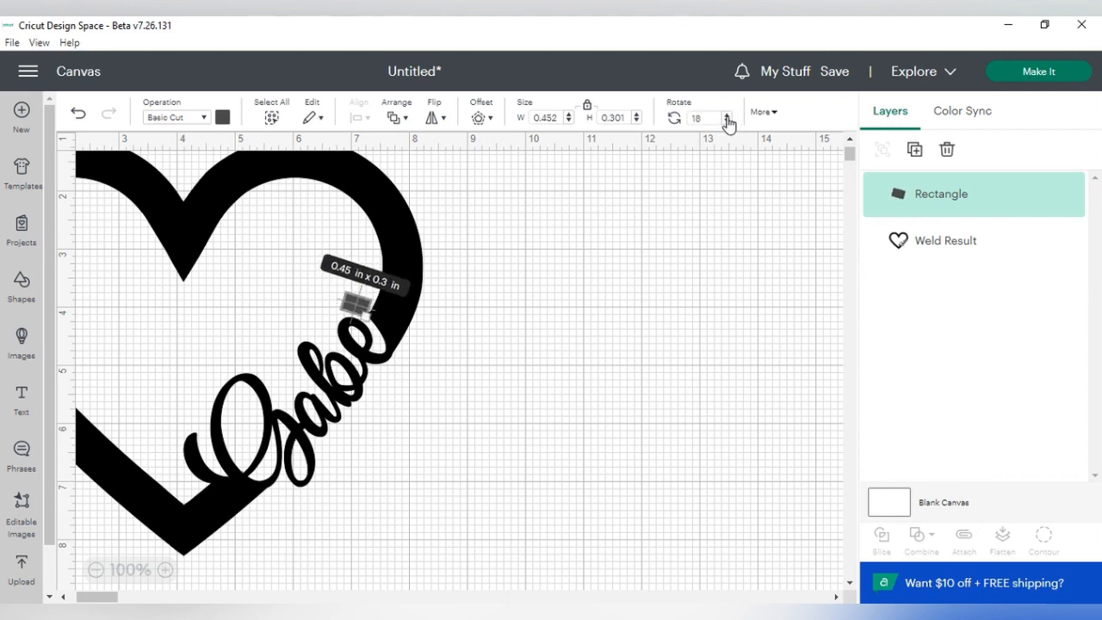
click(727, 116)
click(726, 116)
click(727, 116)
click(726, 117)
click(727, 116)
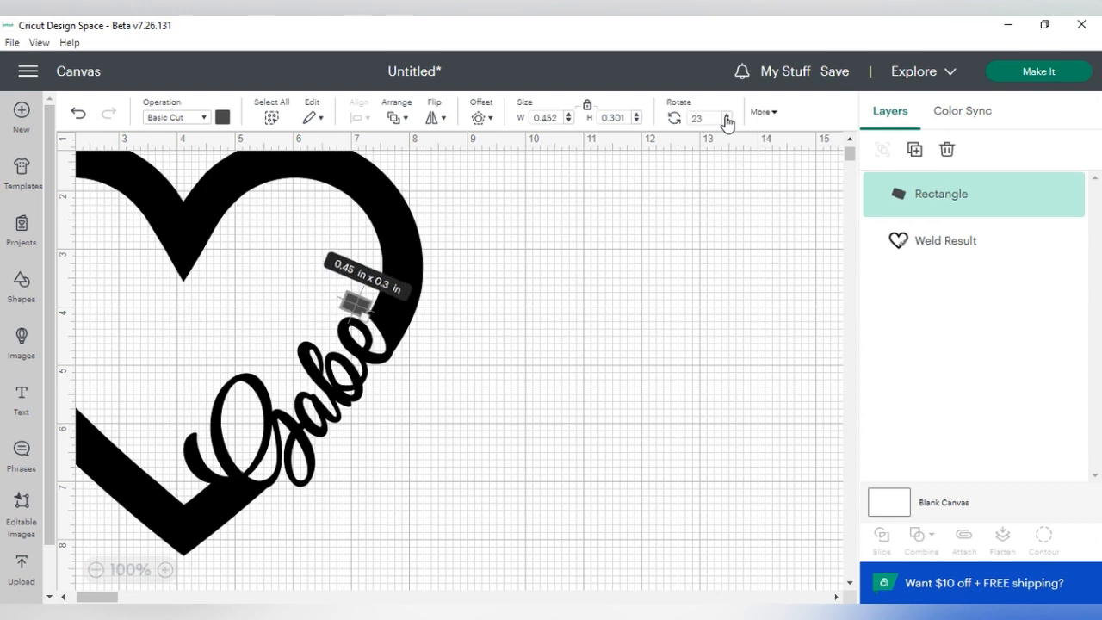
click(497, 291)
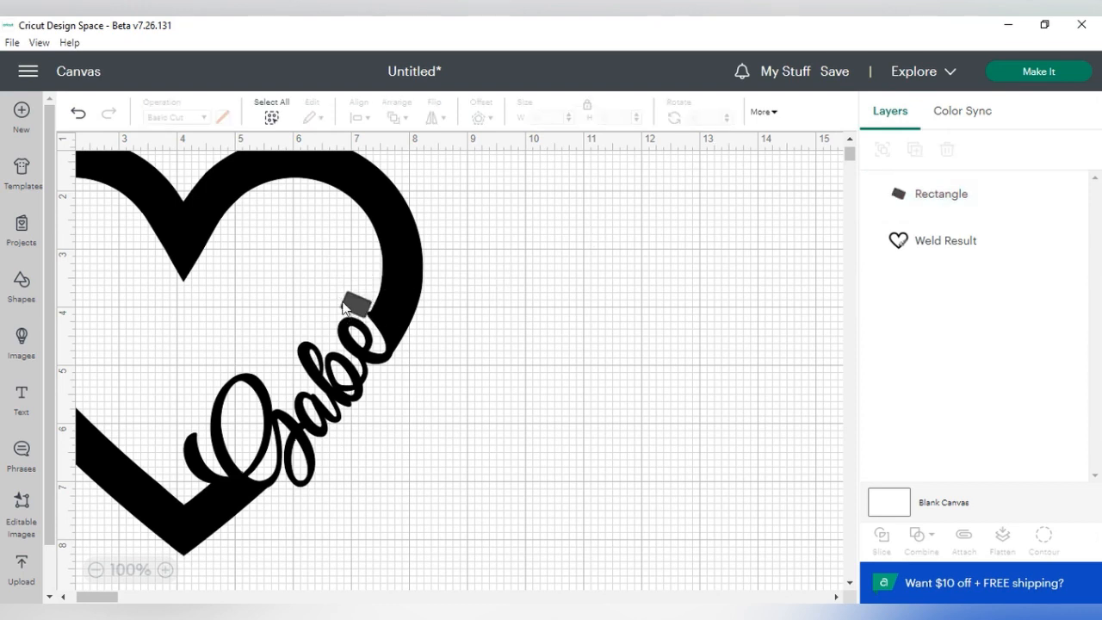
- Set the rectangle's rotation to 26° and nudge it slightly right over the protruding tip at the last letter's joint
click(345, 306)
drag(345, 306, 348, 303)
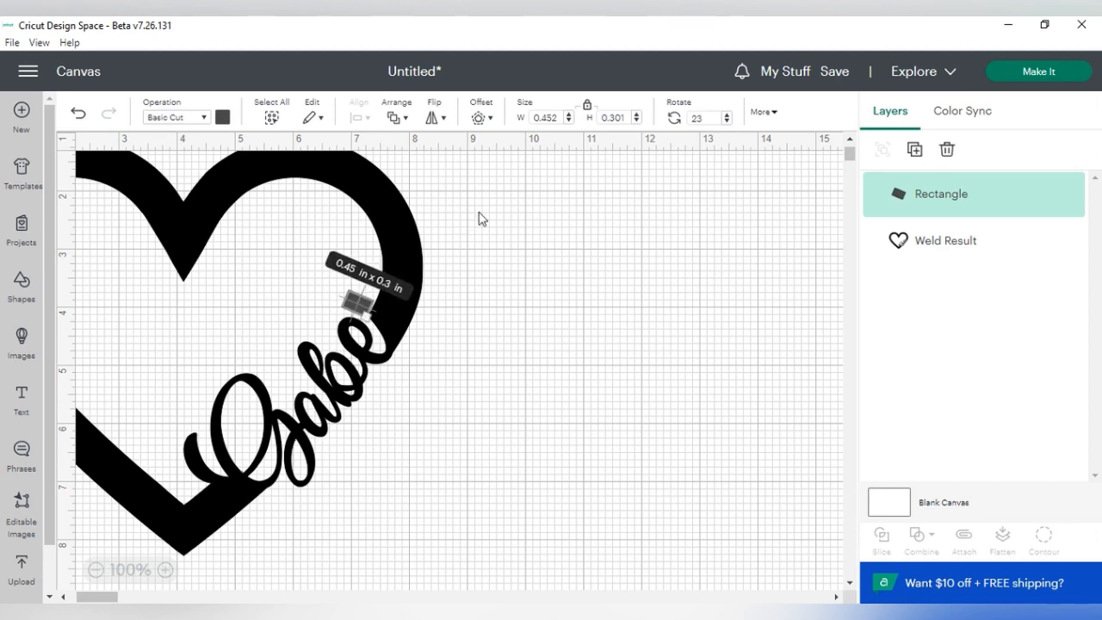
click(727, 115)
click(727, 115)
click(727, 115)
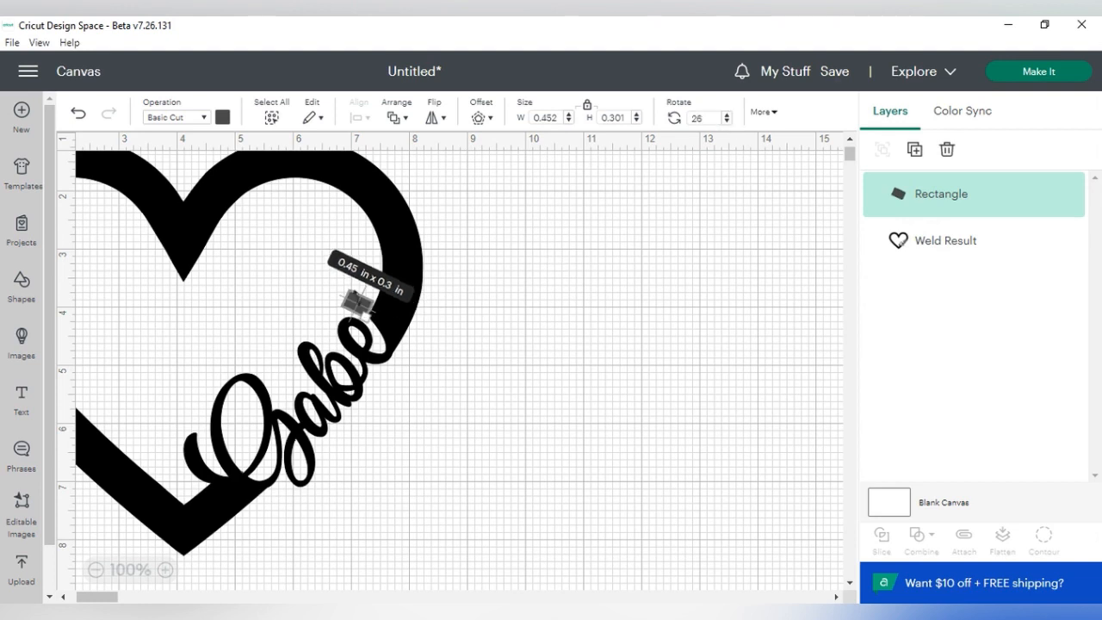
key(Right)
key(Right)
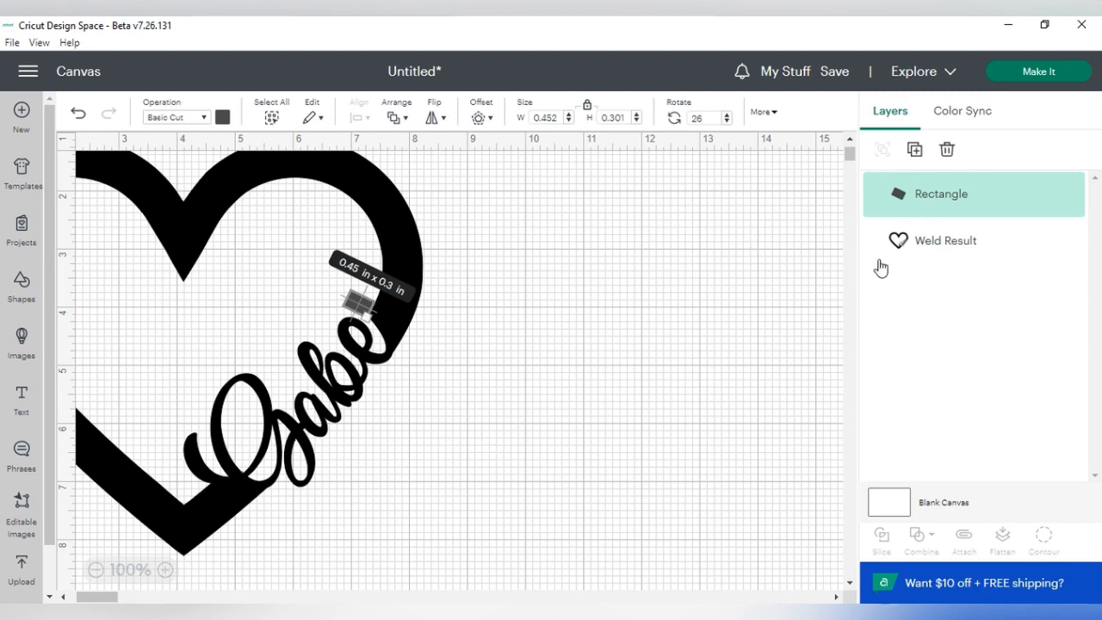
- Slice the welded heart design with the rectangle and pull the cut rectangle out onto the empty canvas
shift+click(945, 251)
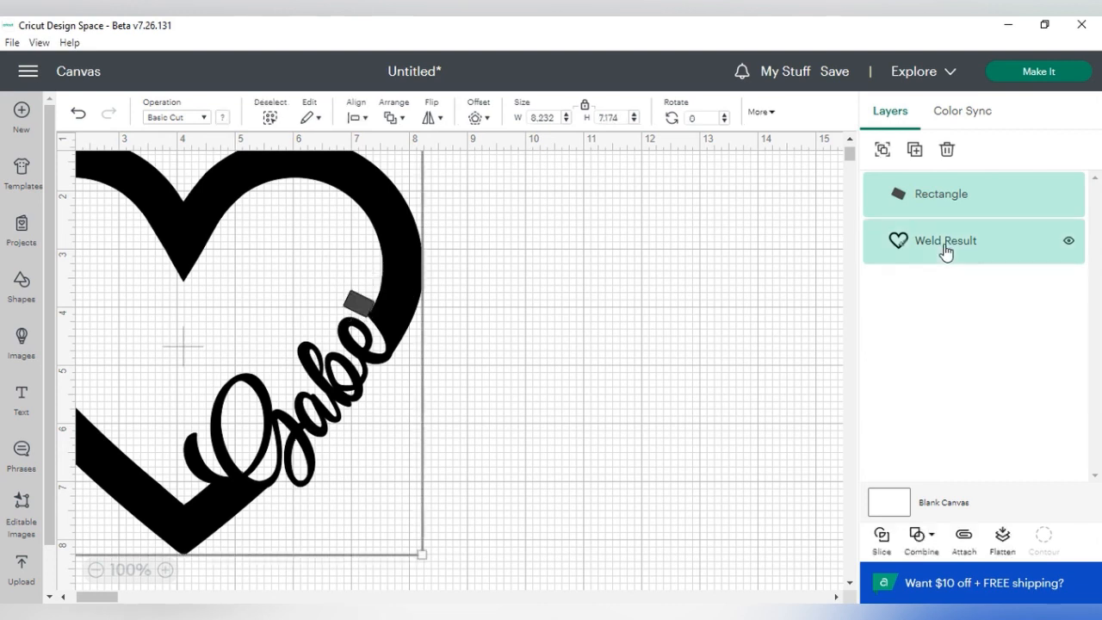
click(882, 537)
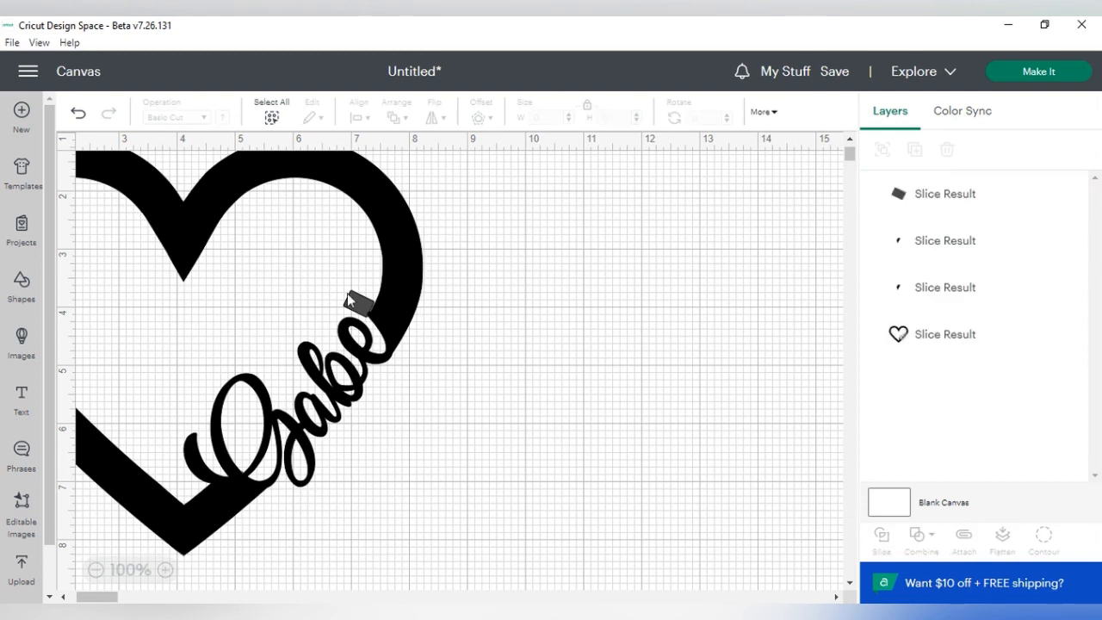
drag(358, 303, 568, 358)
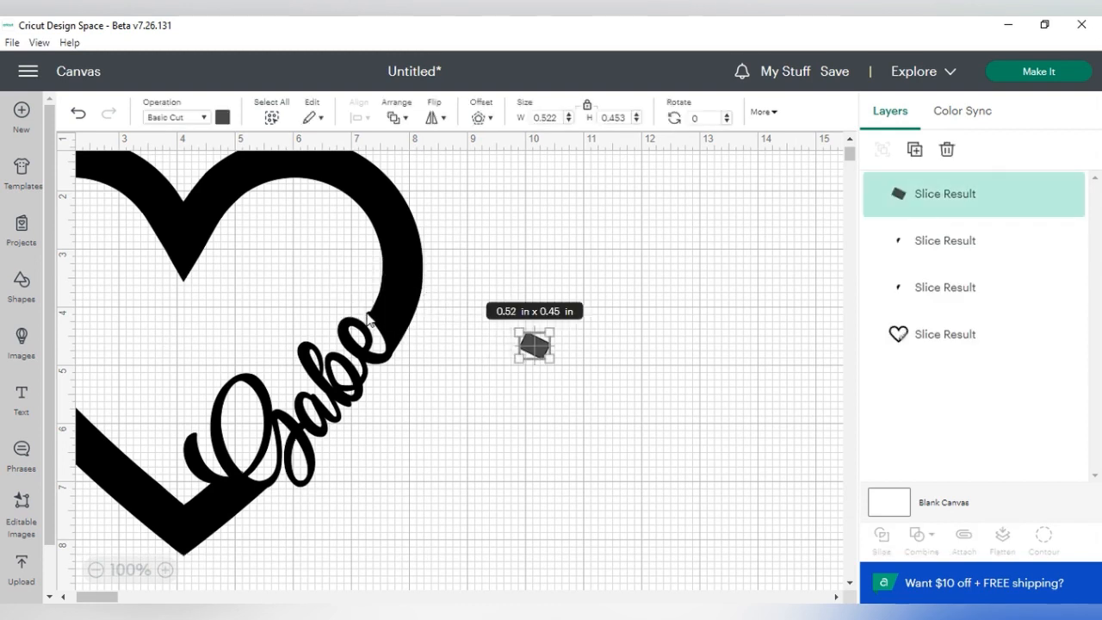
- Remove the two tiny slivers and the leftover rectangle, and move the trimmed heart design right into full view
drag(369, 319, 575, 306)
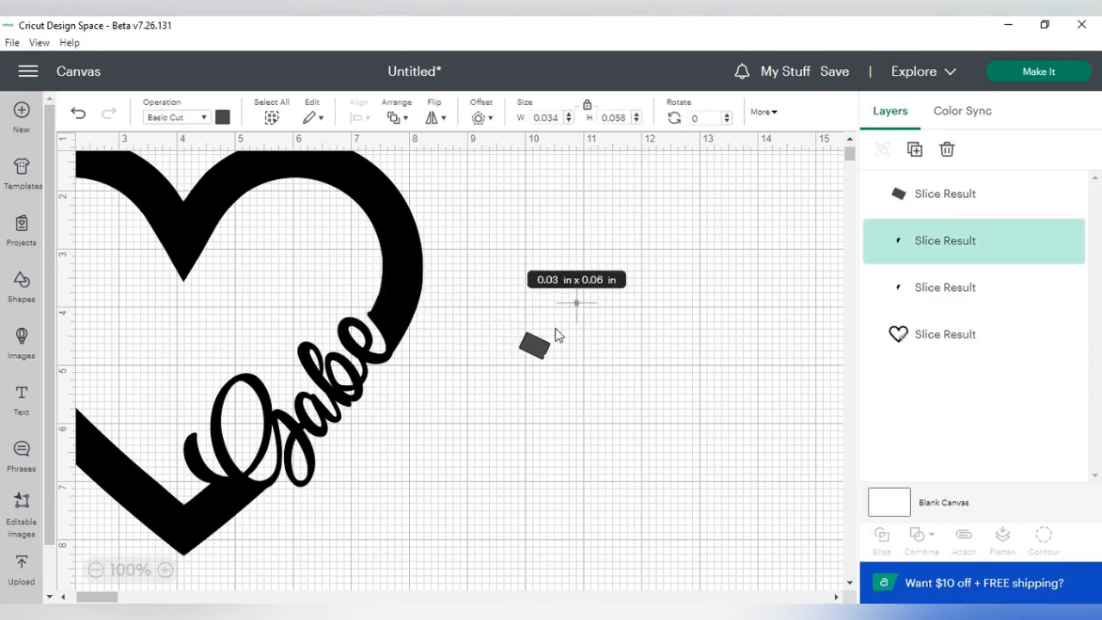
key(Delete)
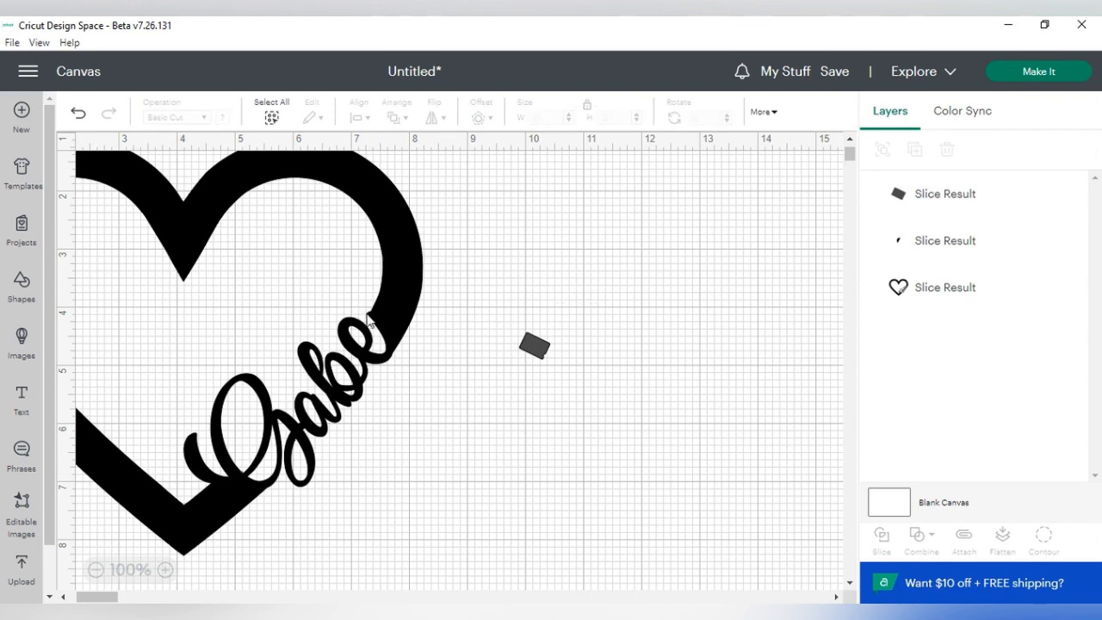
drag(370, 318, 587, 363)
key(Delete)
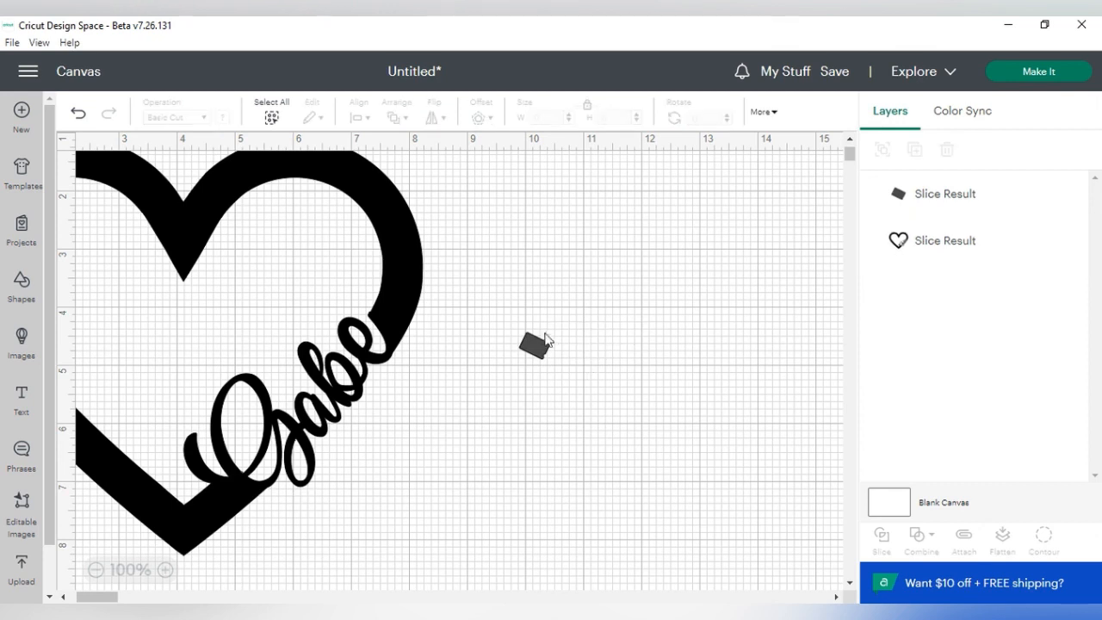
click(528, 343)
key(Delete)
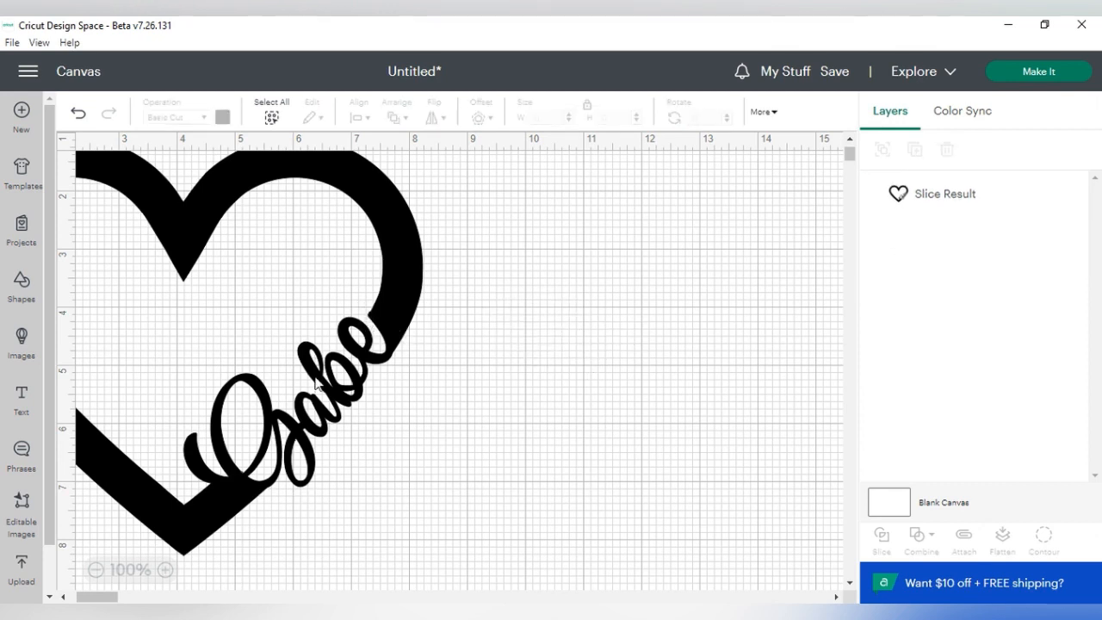
drag(336, 361, 496, 351)
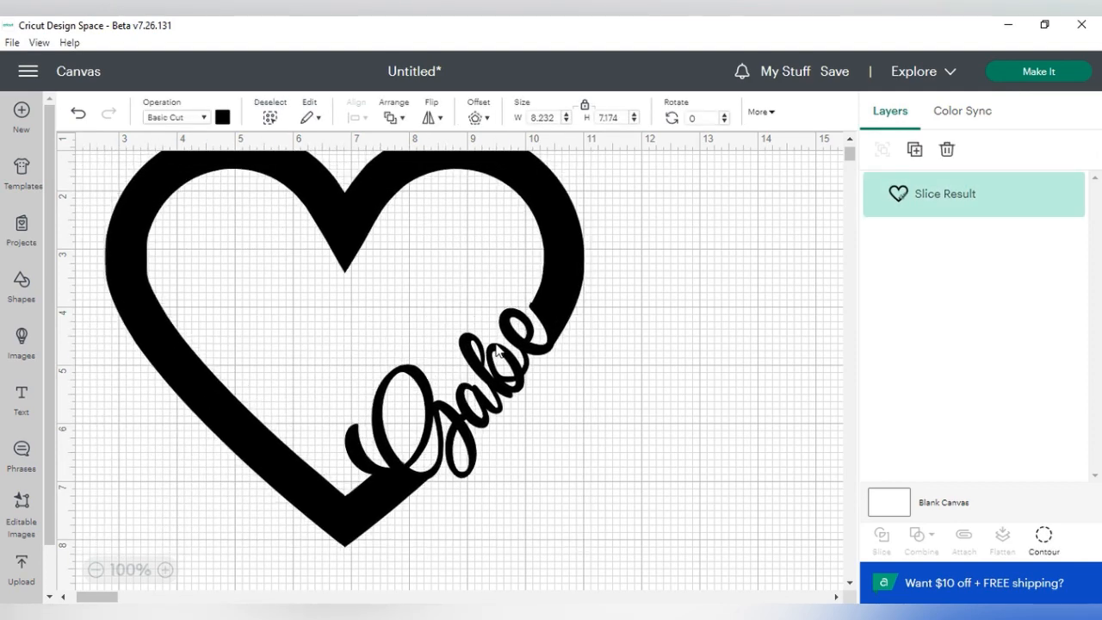